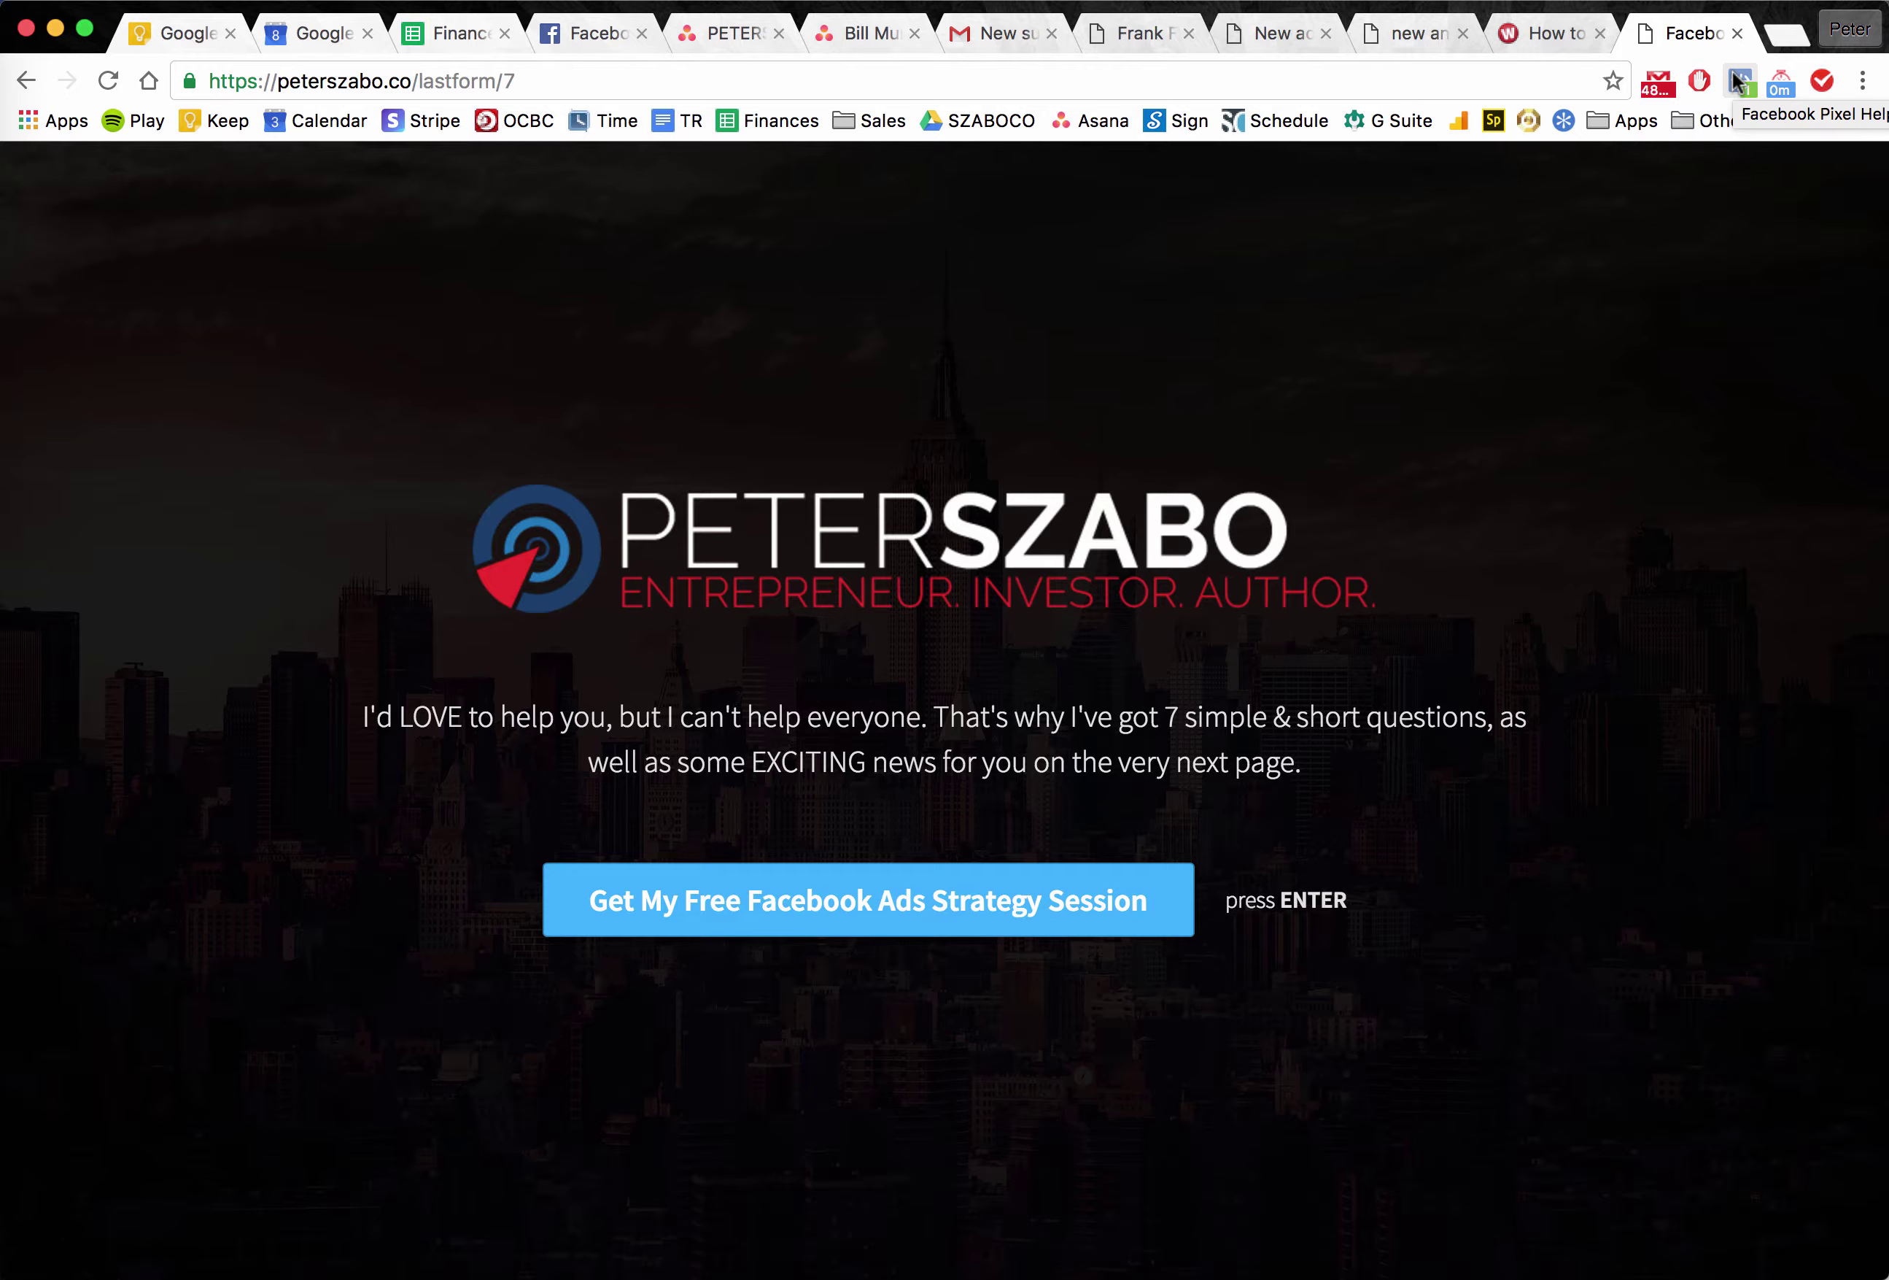
Load peterszabo.co/application in a new Chrome tab.
{"action": "left_click", "coordinate": [1786, 32]}
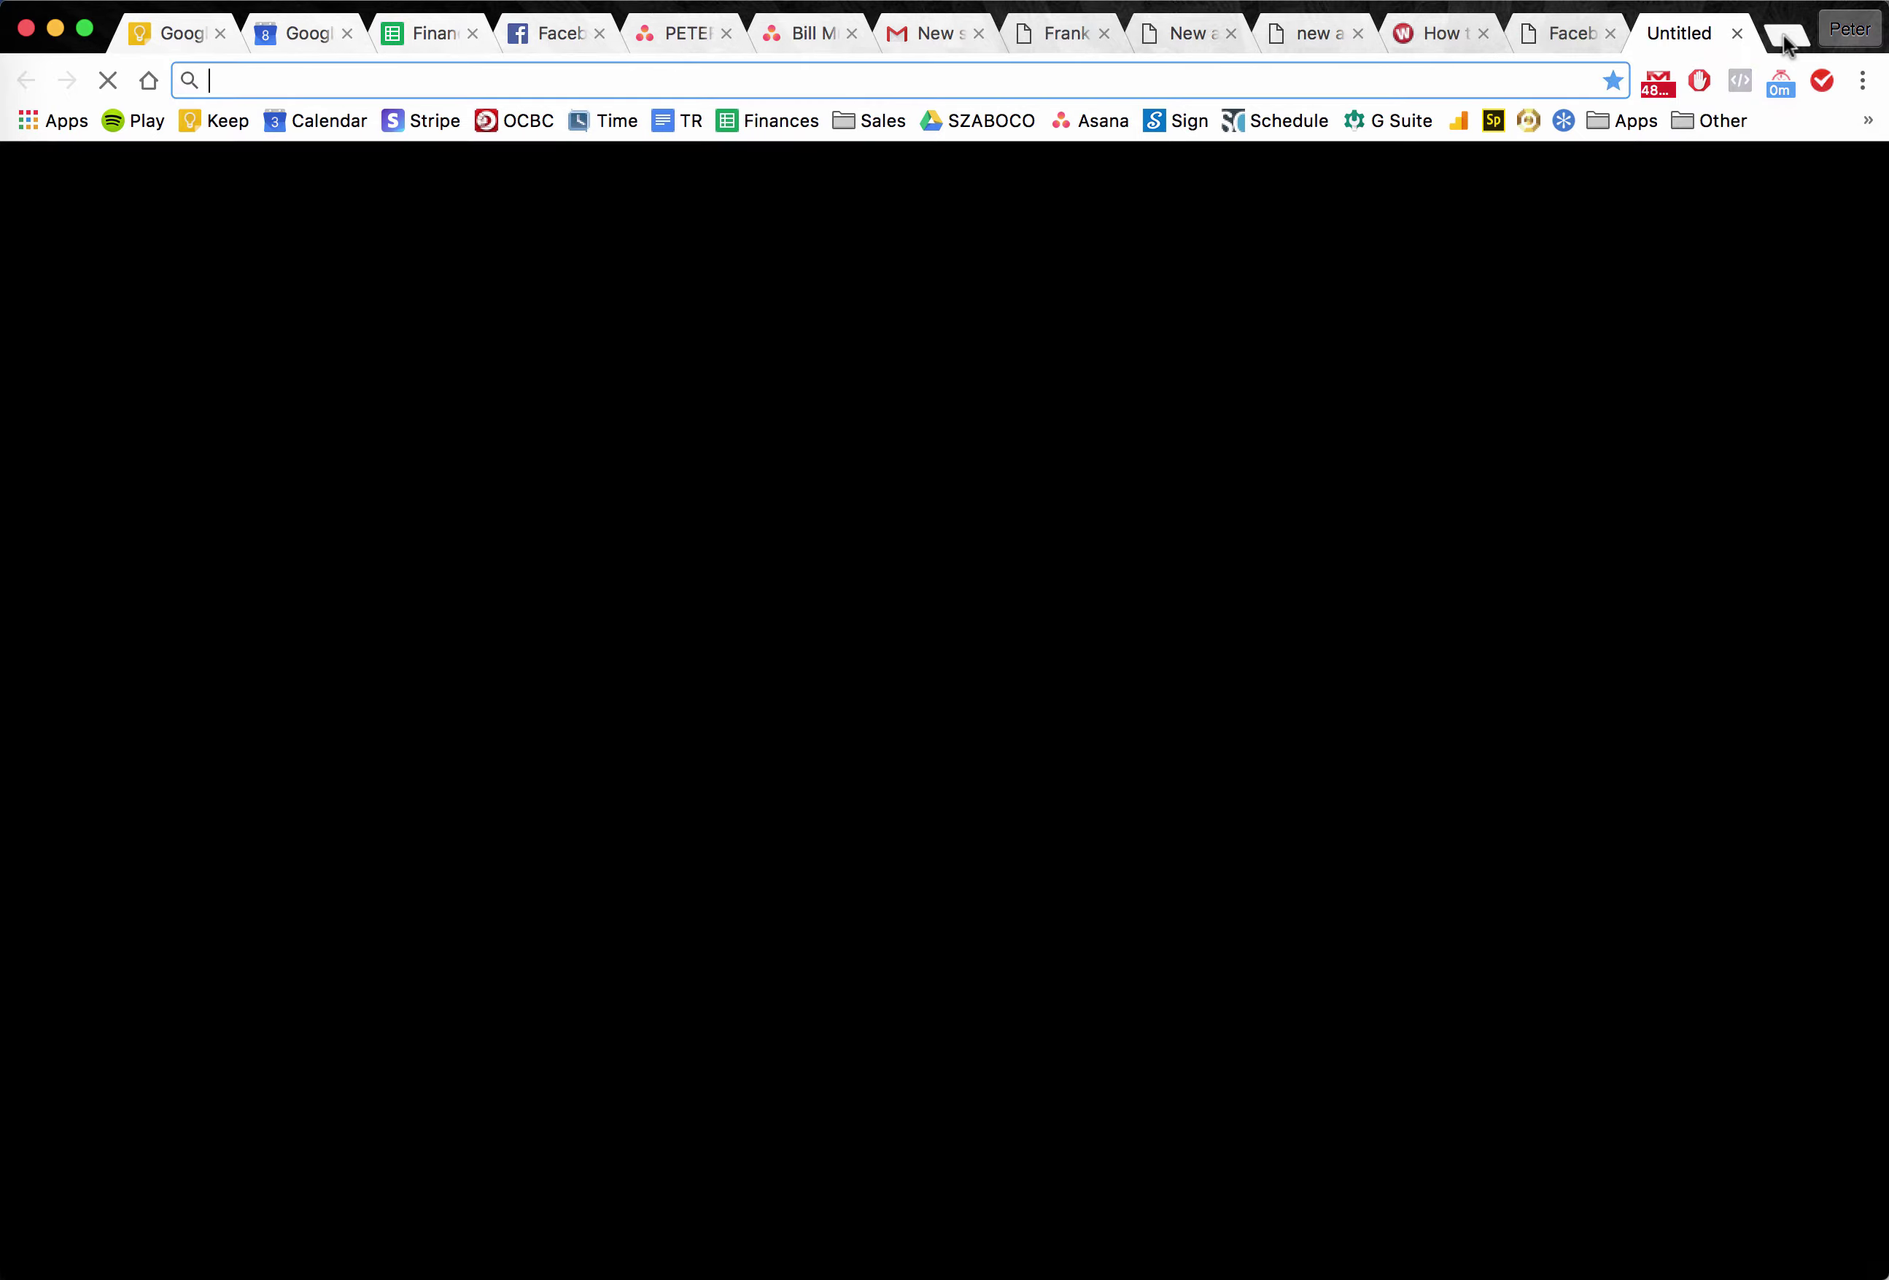
{"action": "type", "text": "peterszabo.co/"}
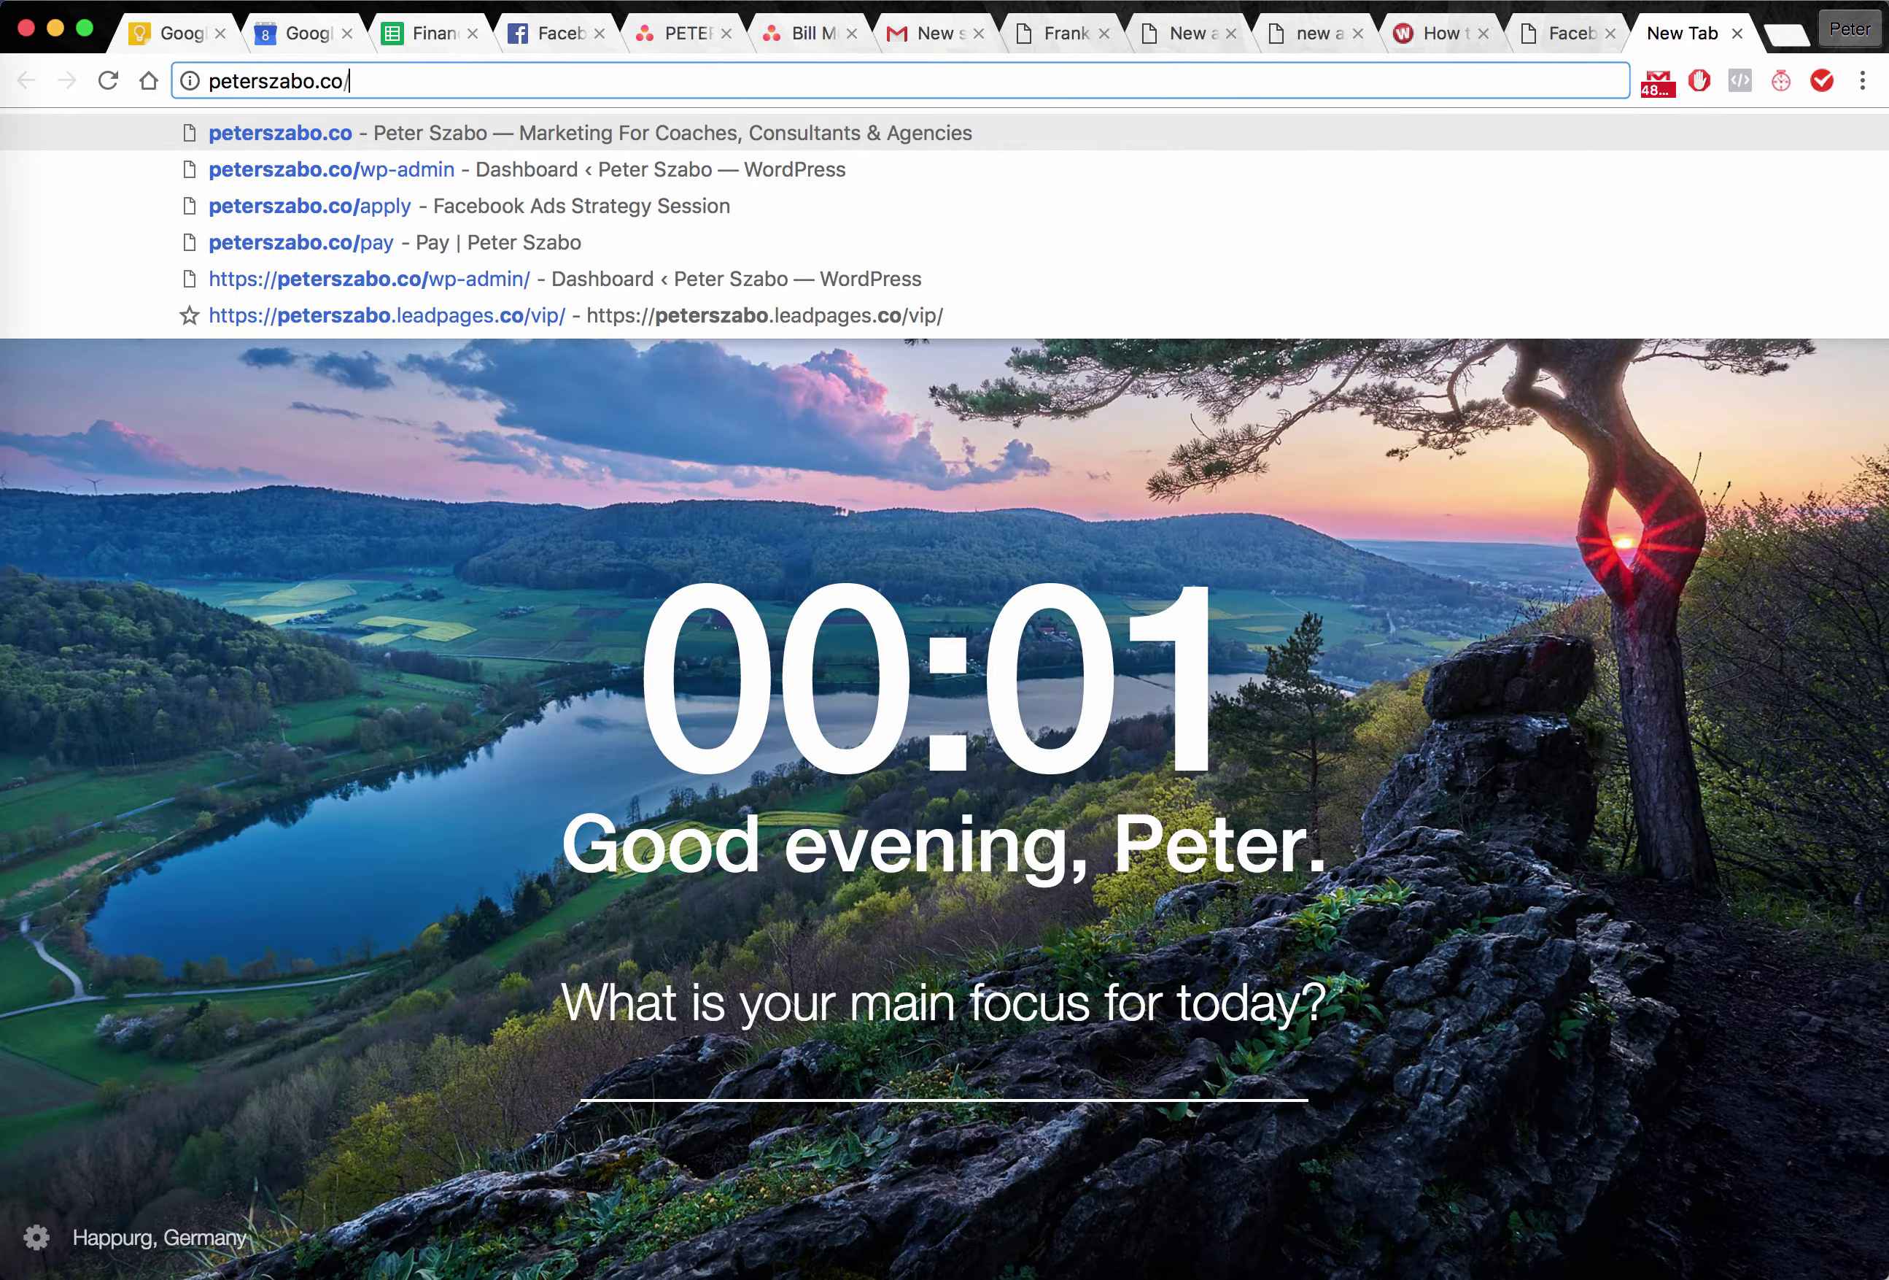
{"action": "type", "text": "application"}
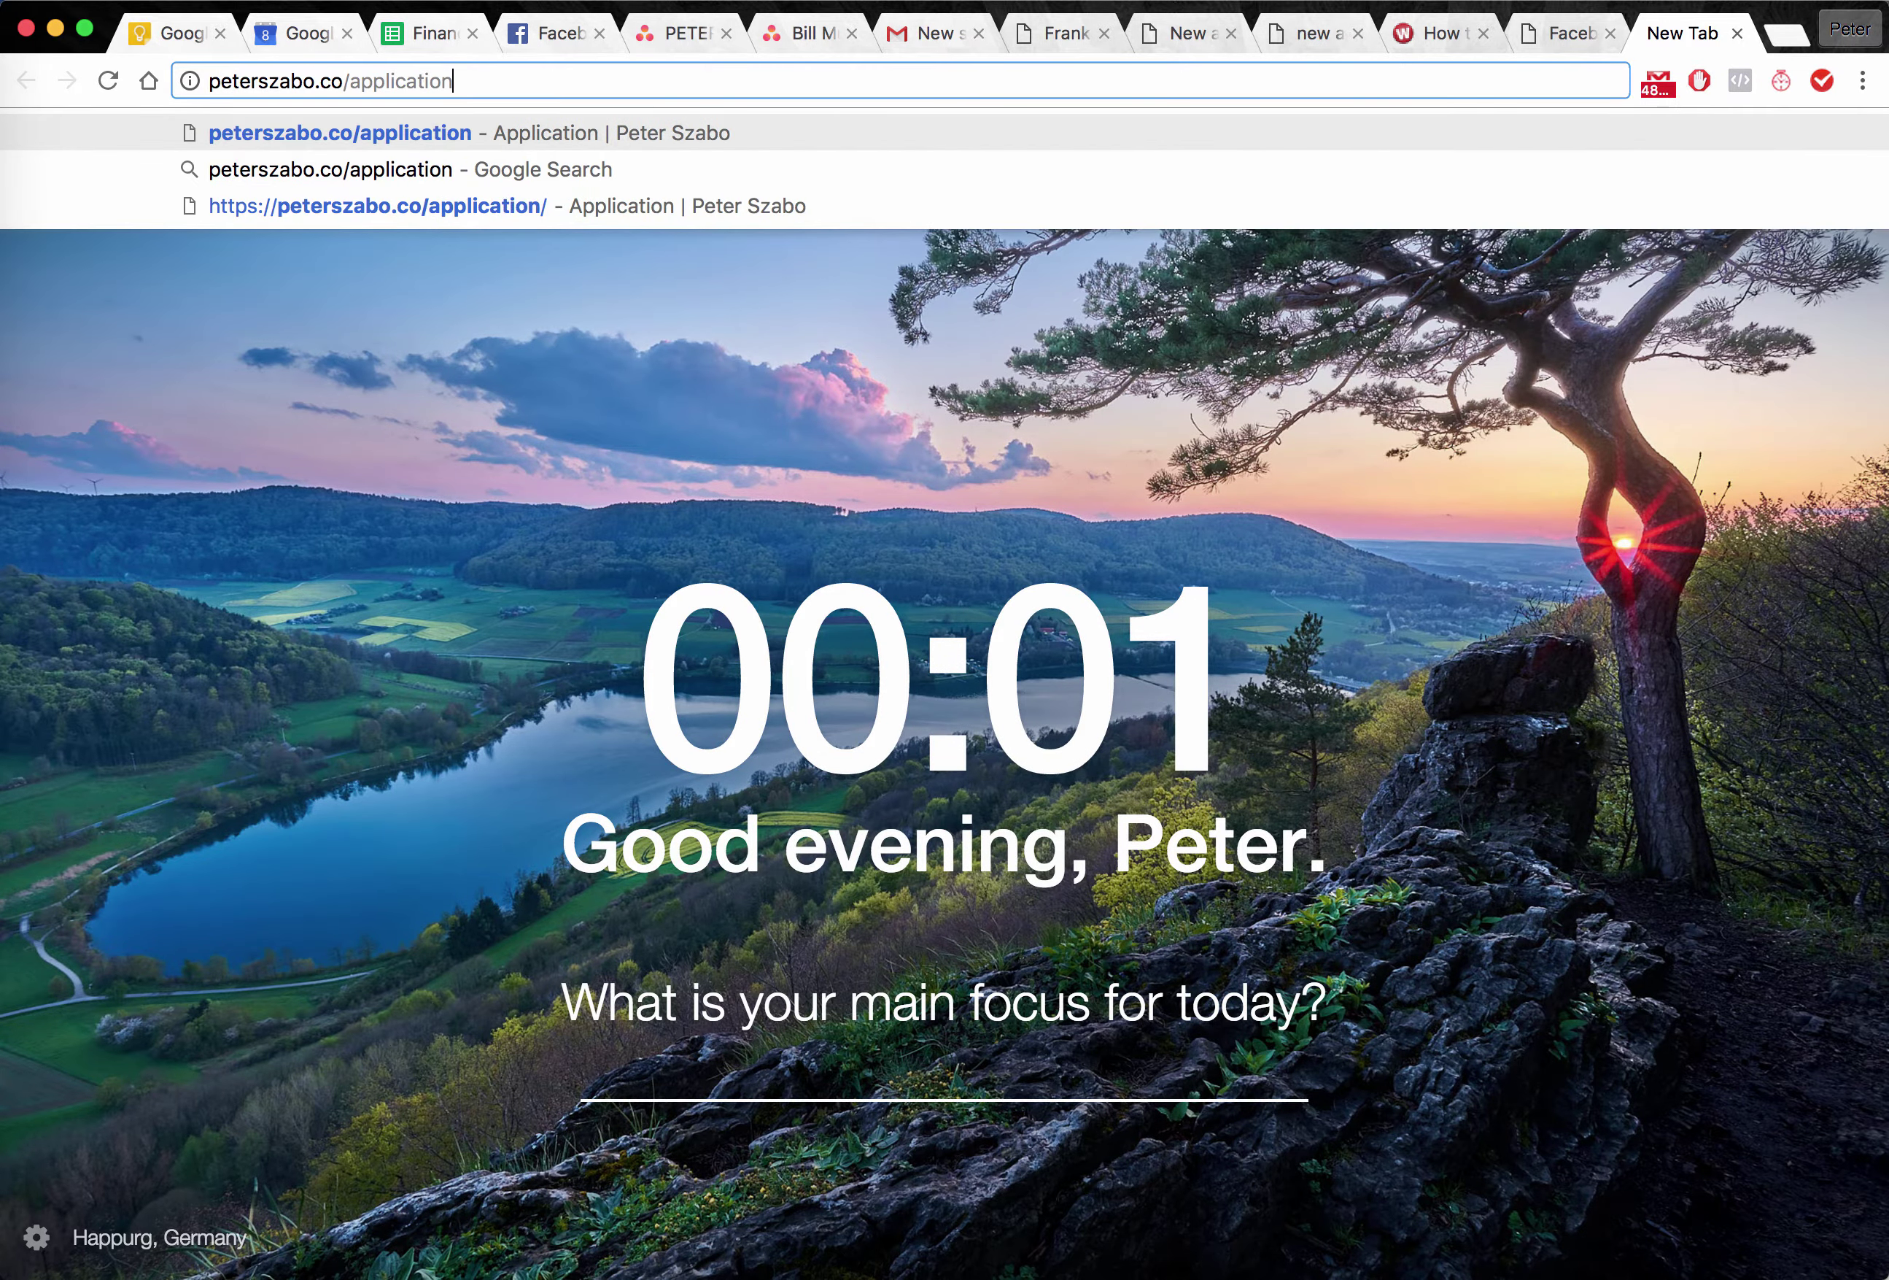
{"action": "key", "text": "Return"}
Open the site's wp-admin in another new tab, then return to the application page.
{"action": "key", "text": "super+t"}
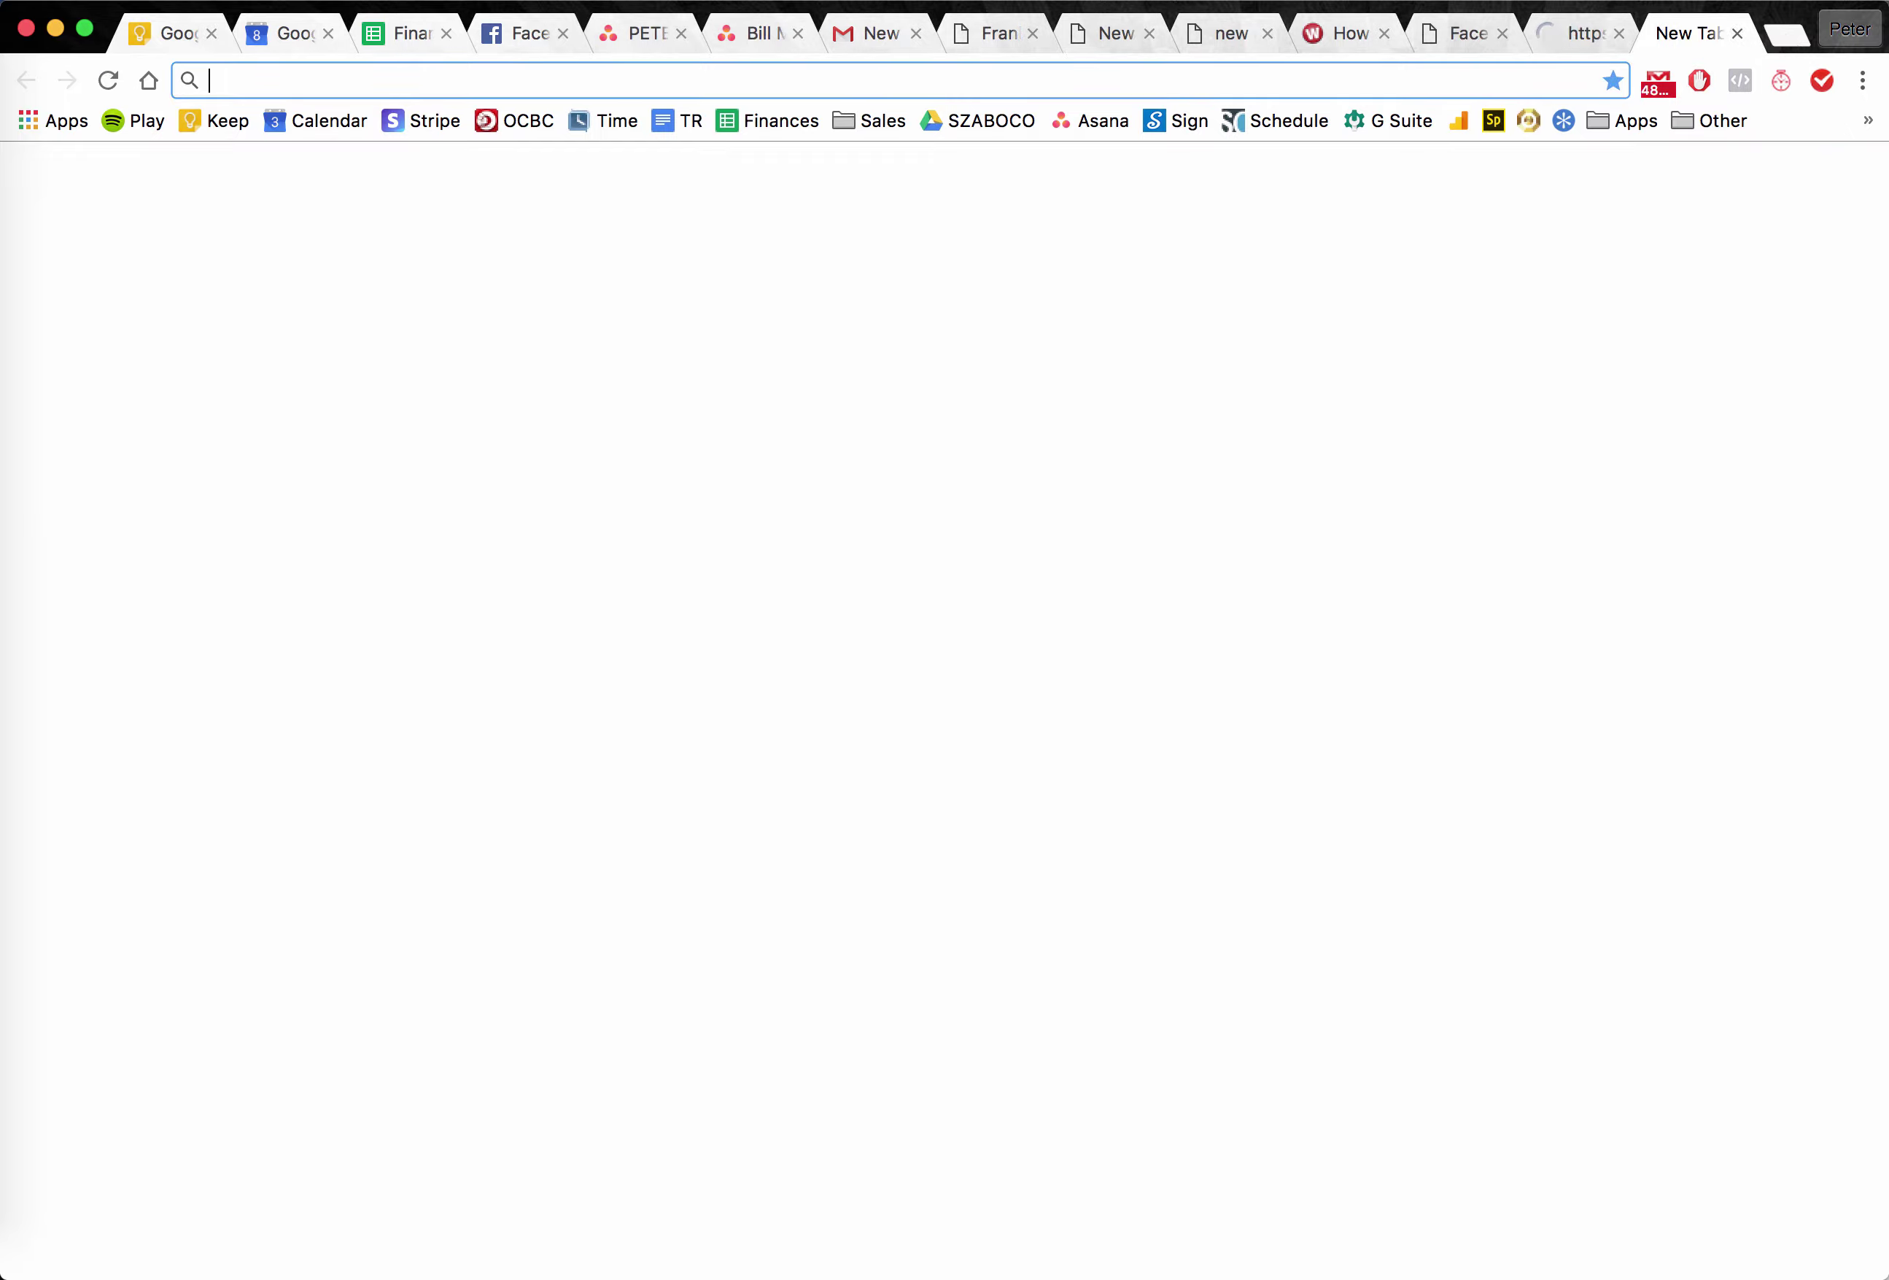
{"action": "type", "text": "peterszabo.co/"}
{"action": "key", "text": "Return"}
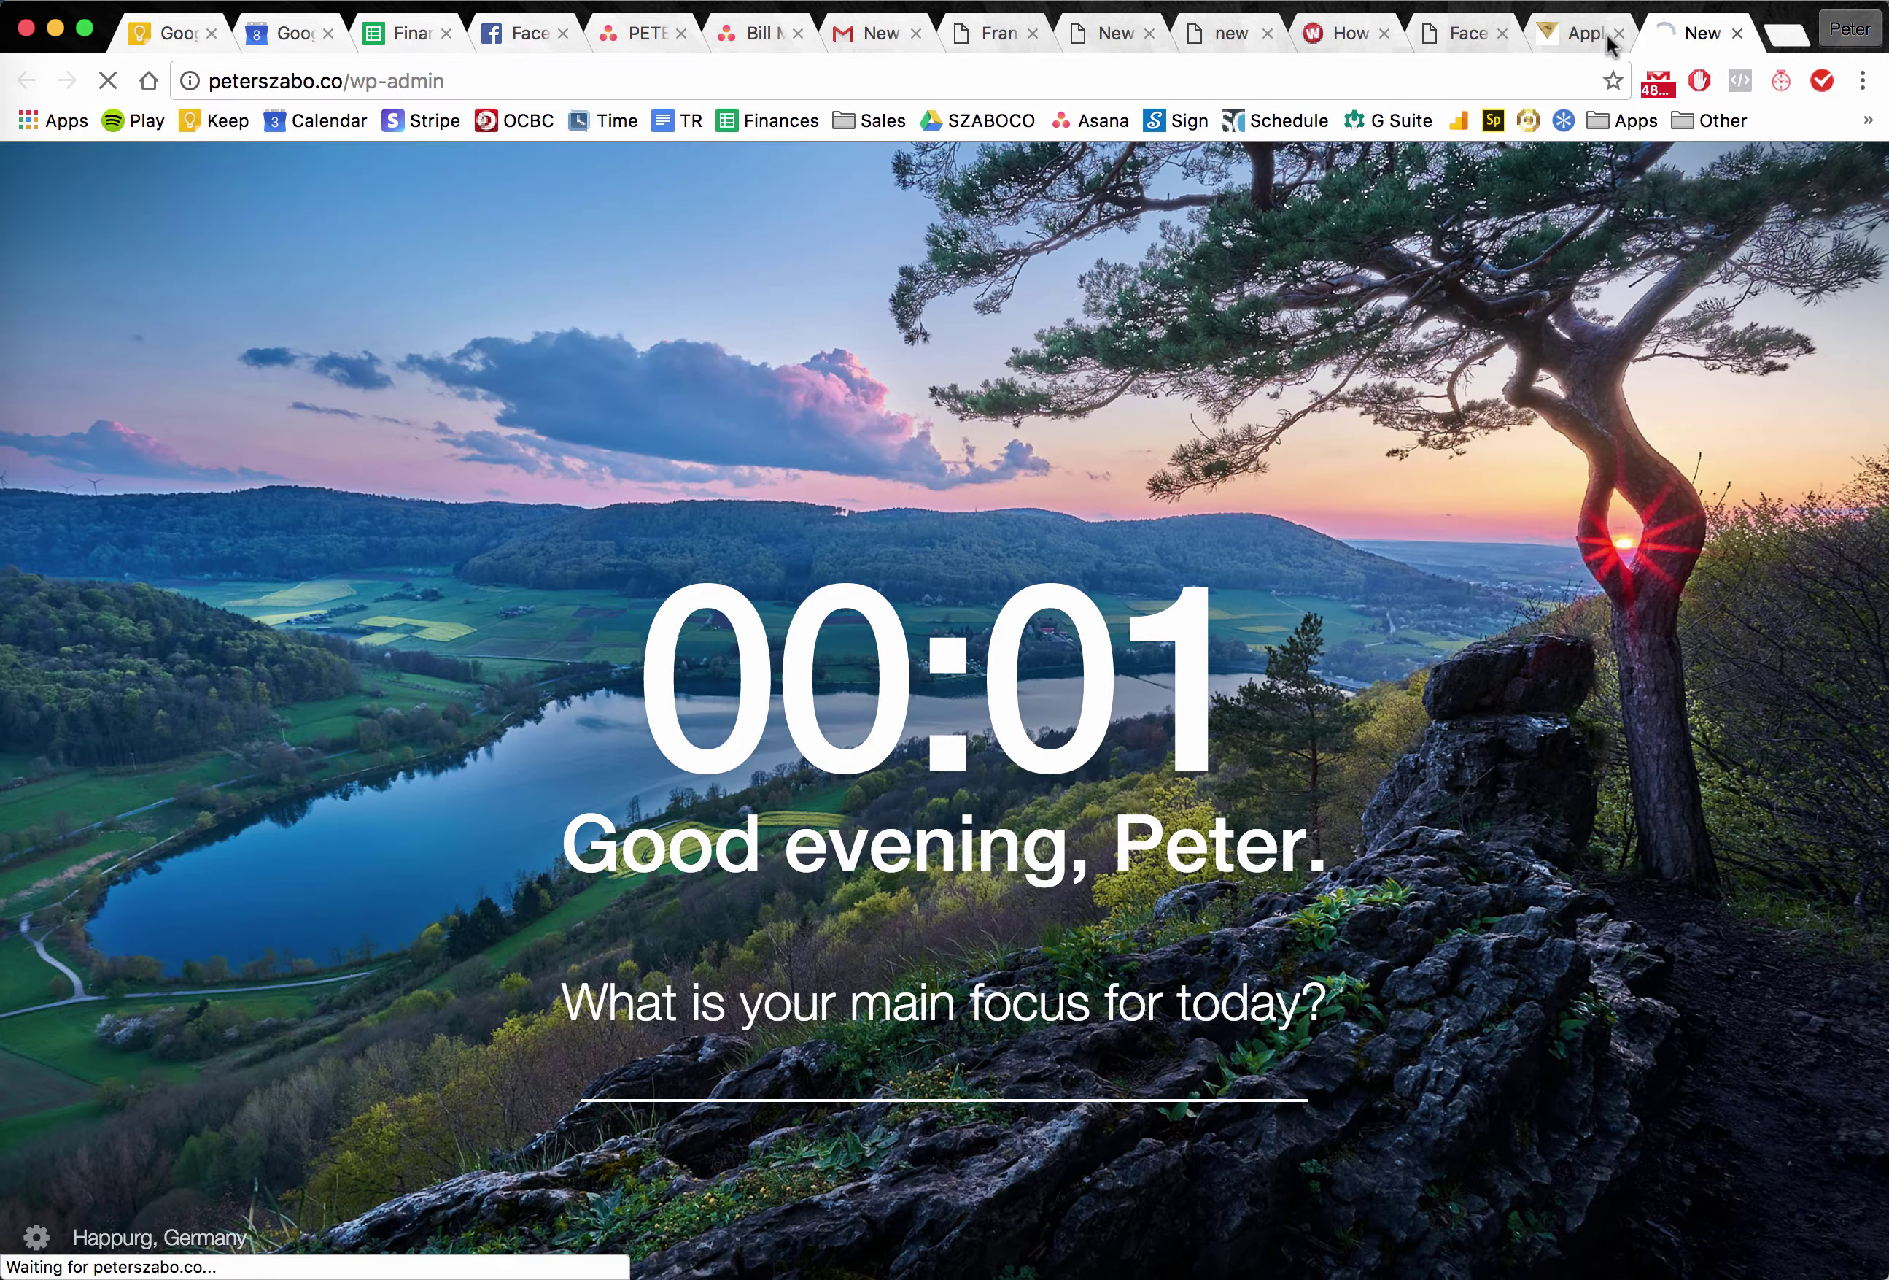
{"action": "left_click", "coordinate": [1559, 40]}
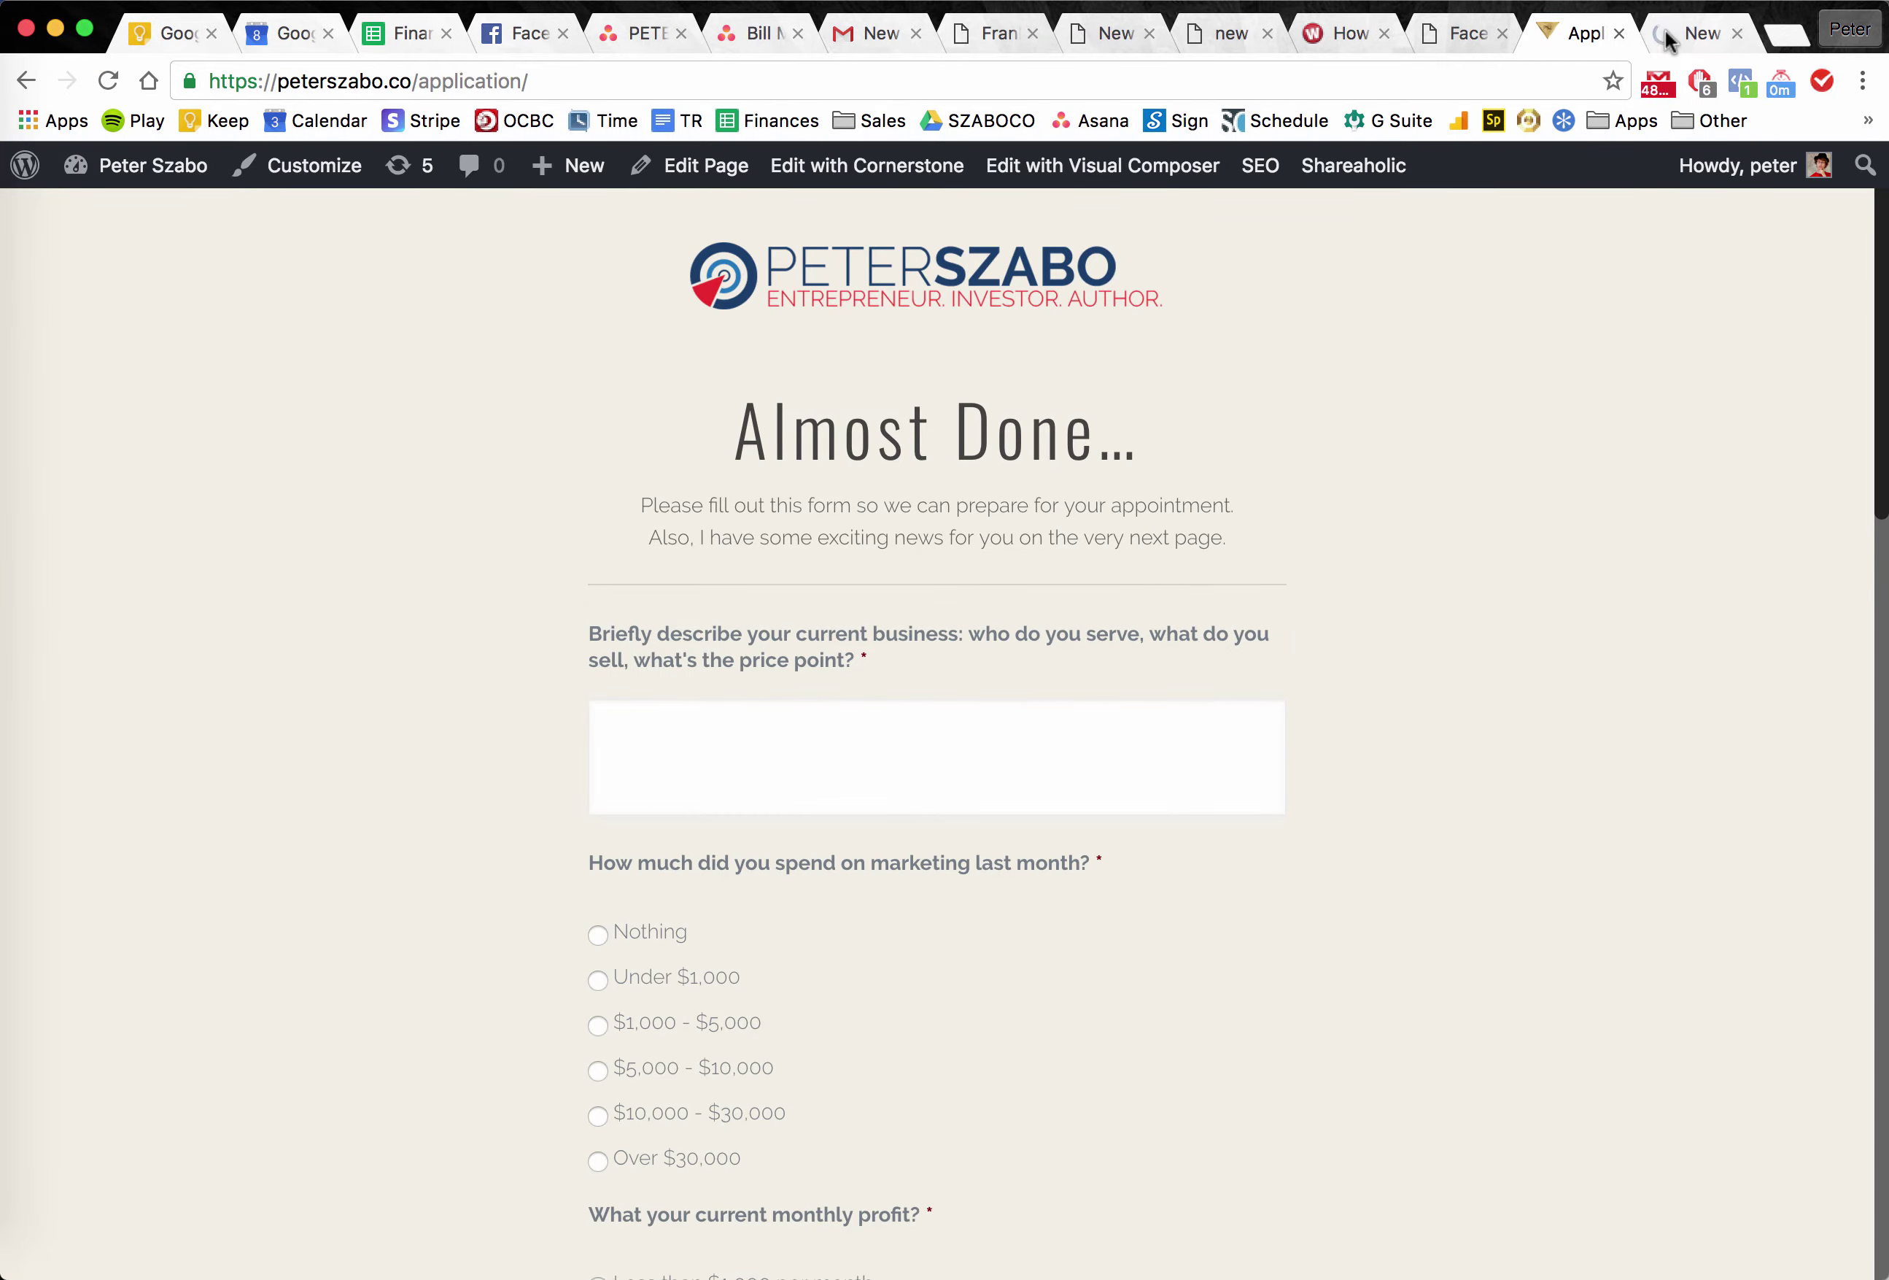
In wp-admin, open All Pages and go to page 2 of the 31-item list.
{"action": "left_click", "coordinate": [1667, 40]}
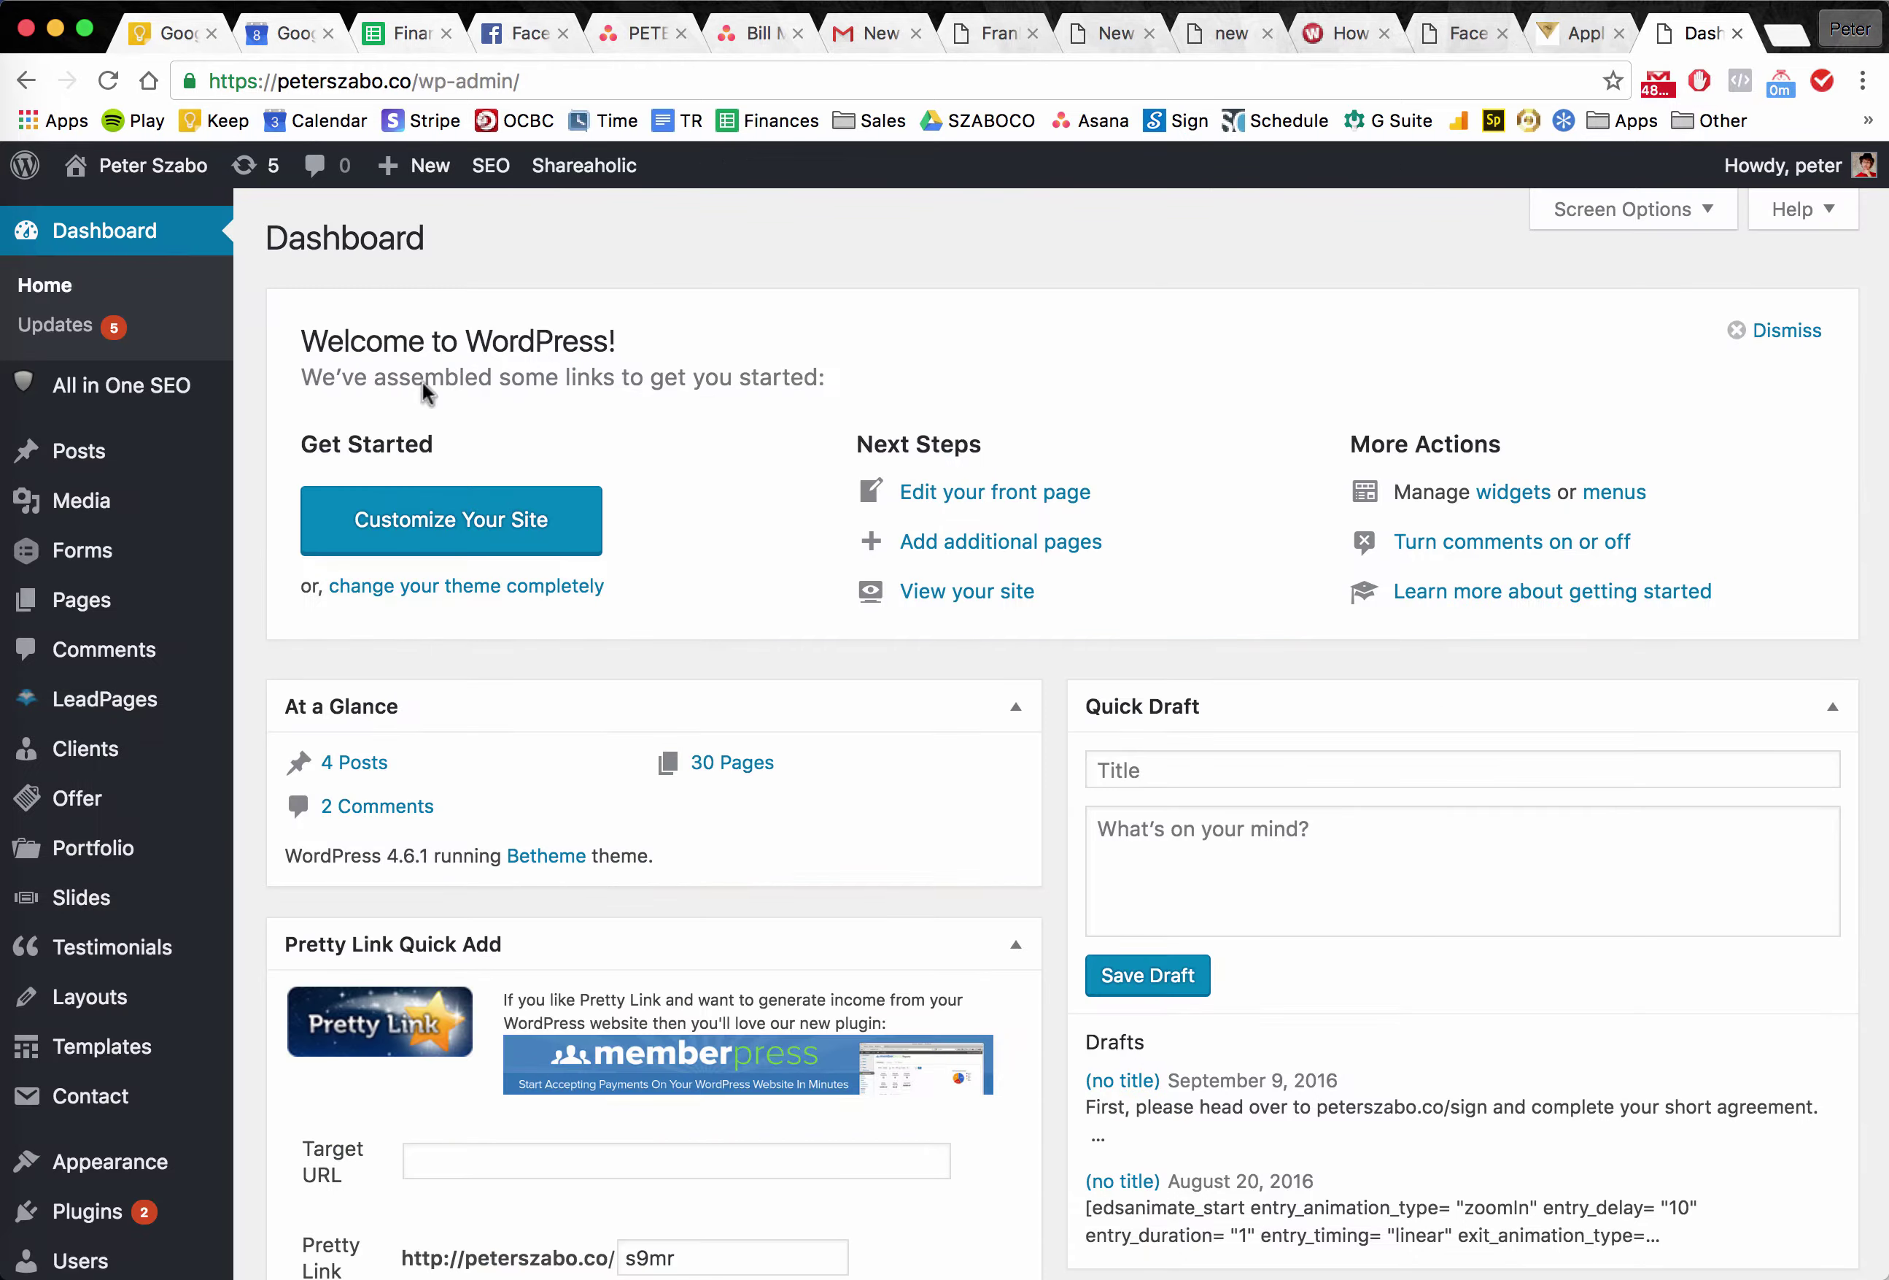
{"action": "mouse_move", "coordinate": [123, 600]}
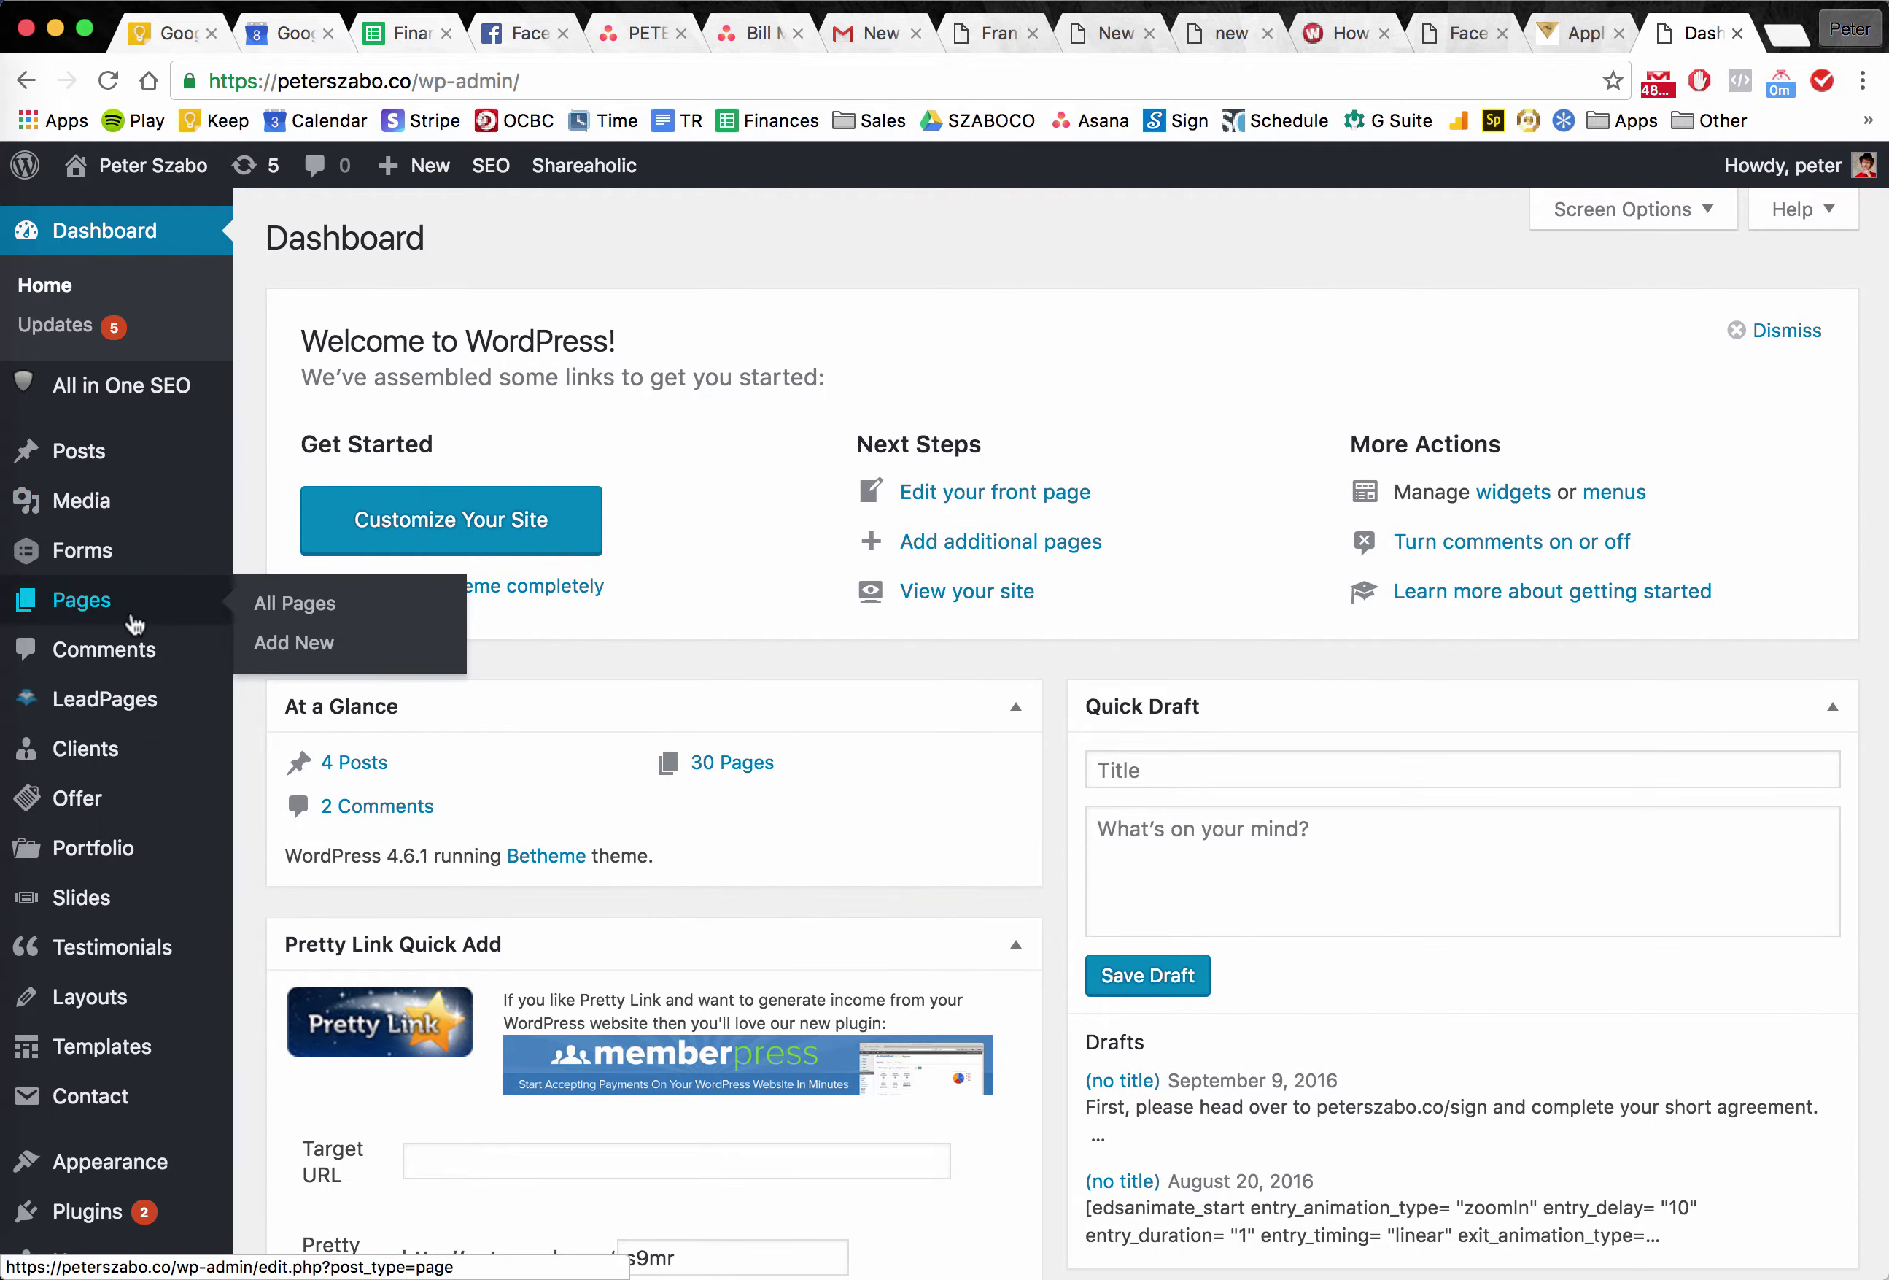
{"action": "left_click", "coordinate": [315, 601]}
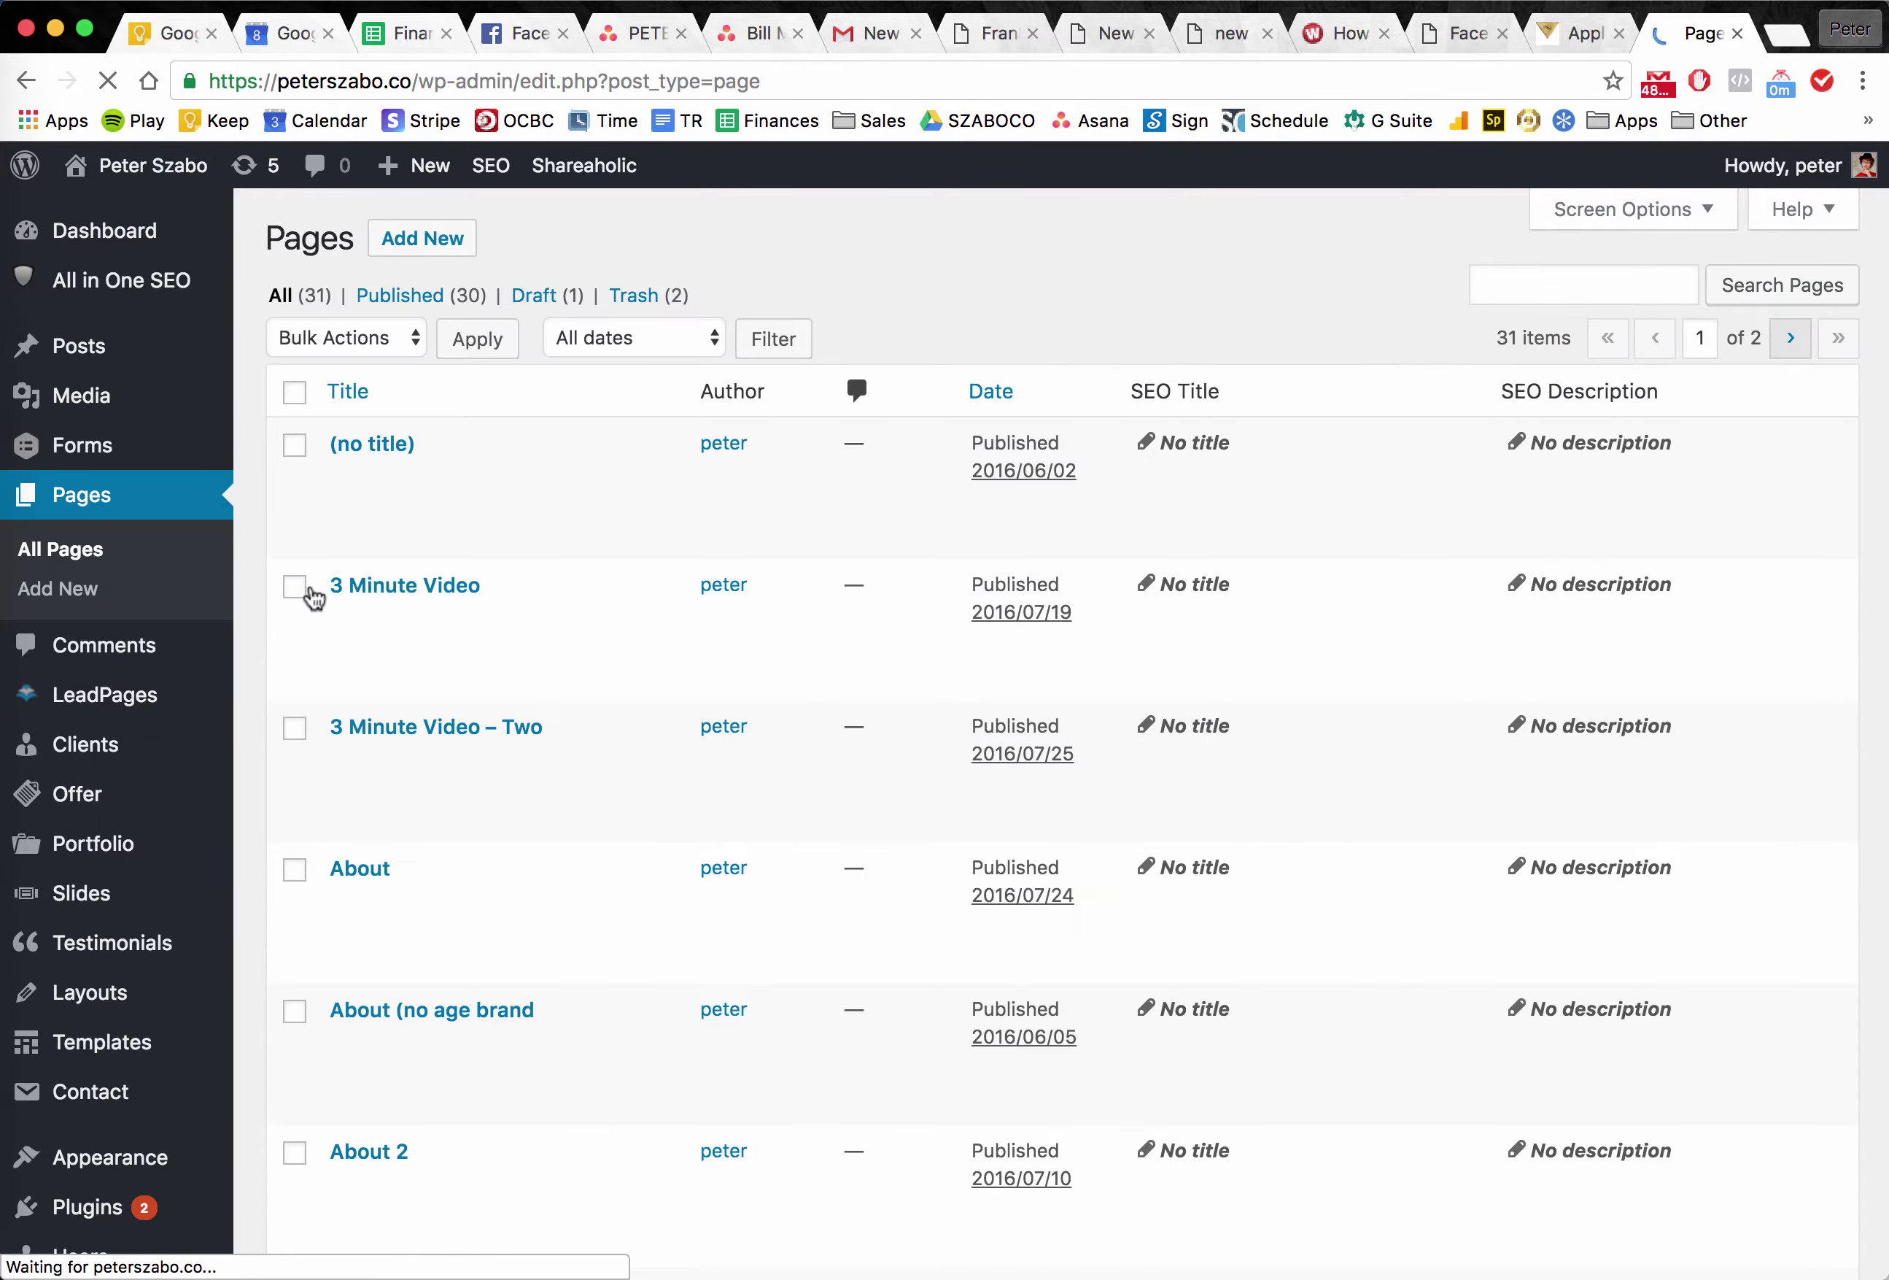
{"action": "scroll", "coordinate": [604, 803], "scroll_direction": "down", "scroll_amount": 10}
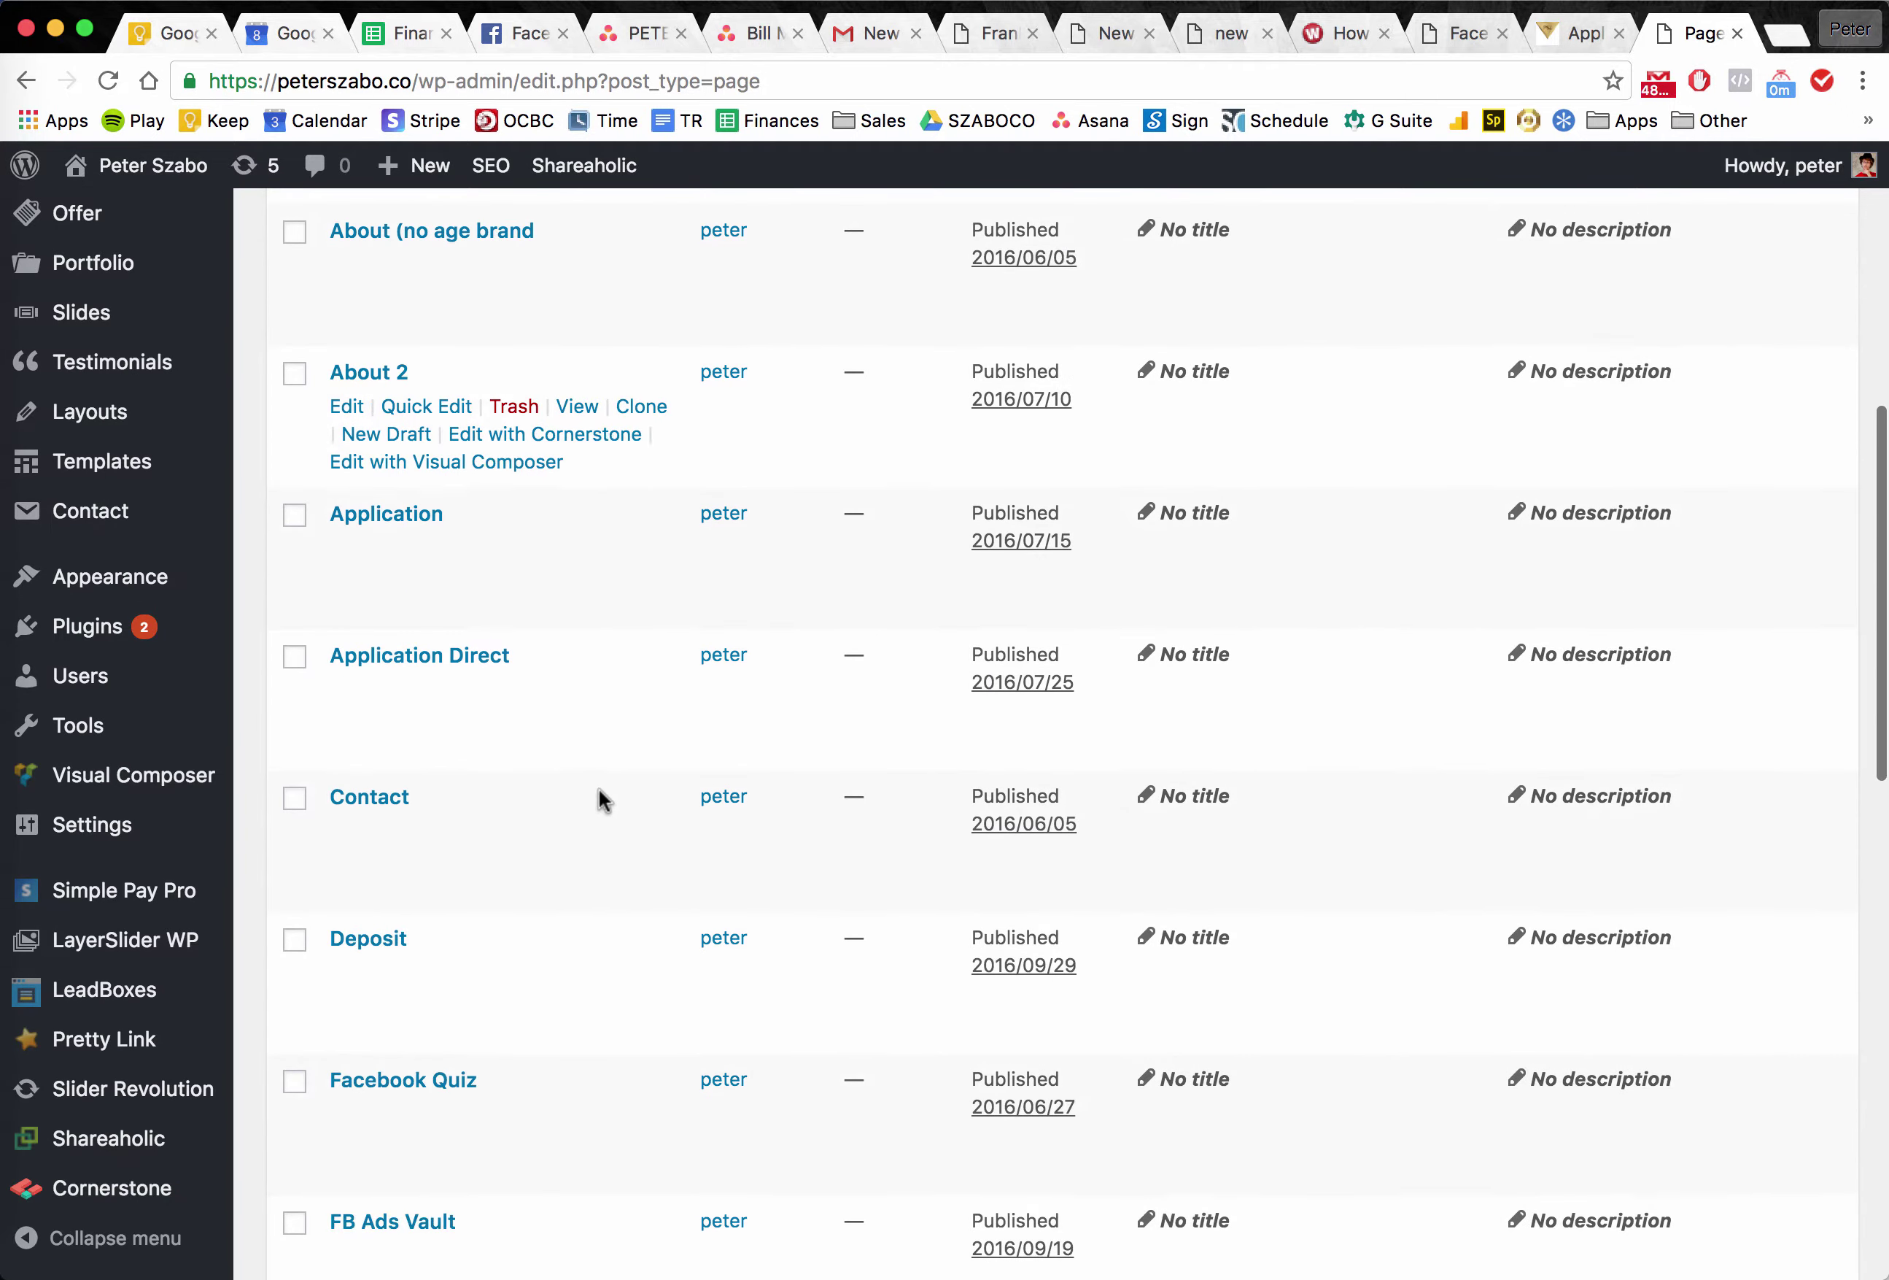
{"action": "scroll", "coordinate": [599, 790], "scroll_direction": "down", "scroll_amount": 15}
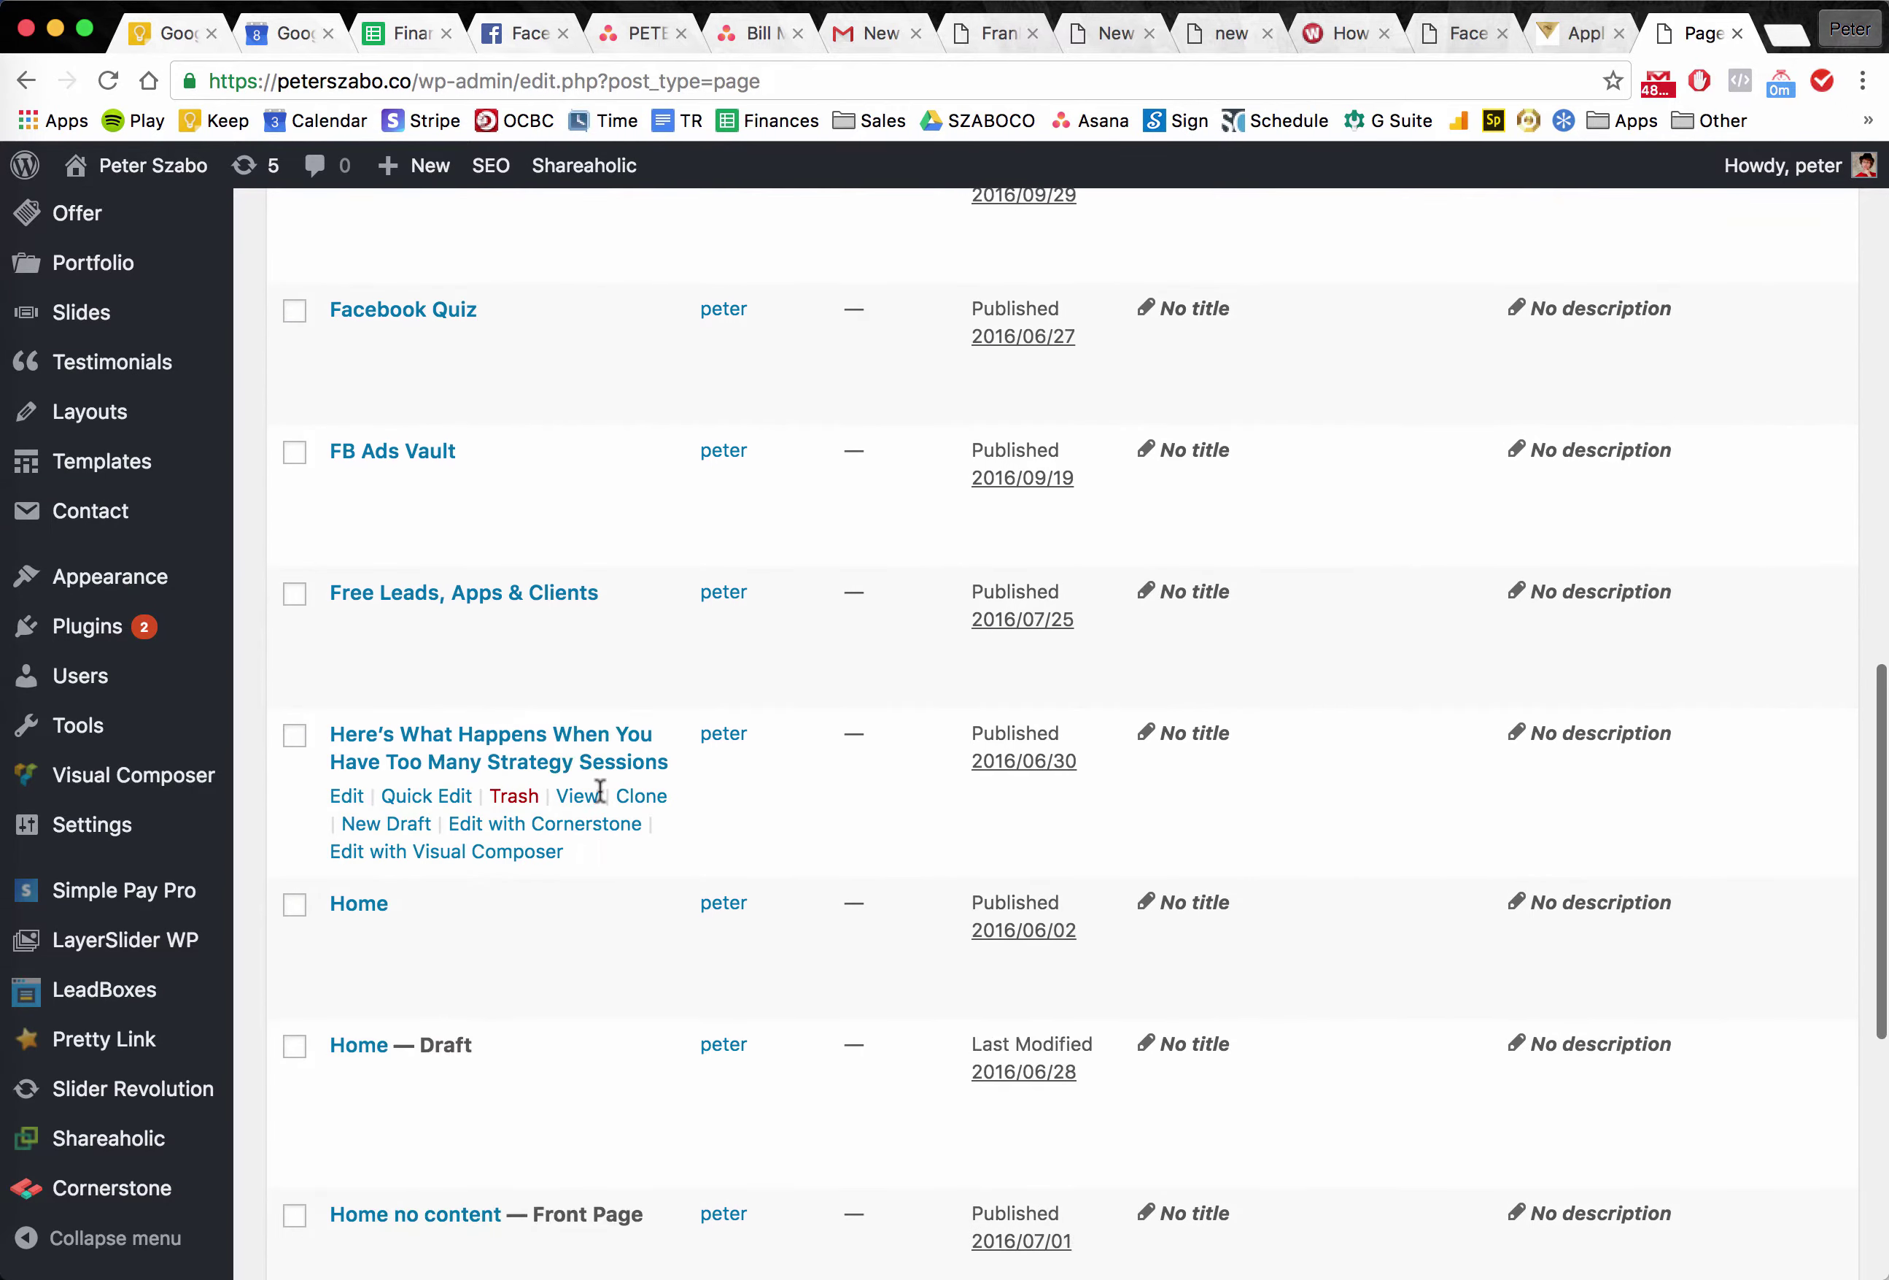
{"action": "scroll", "coordinate": [599, 790], "scroll_direction": "down", "scroll_amount": 4}
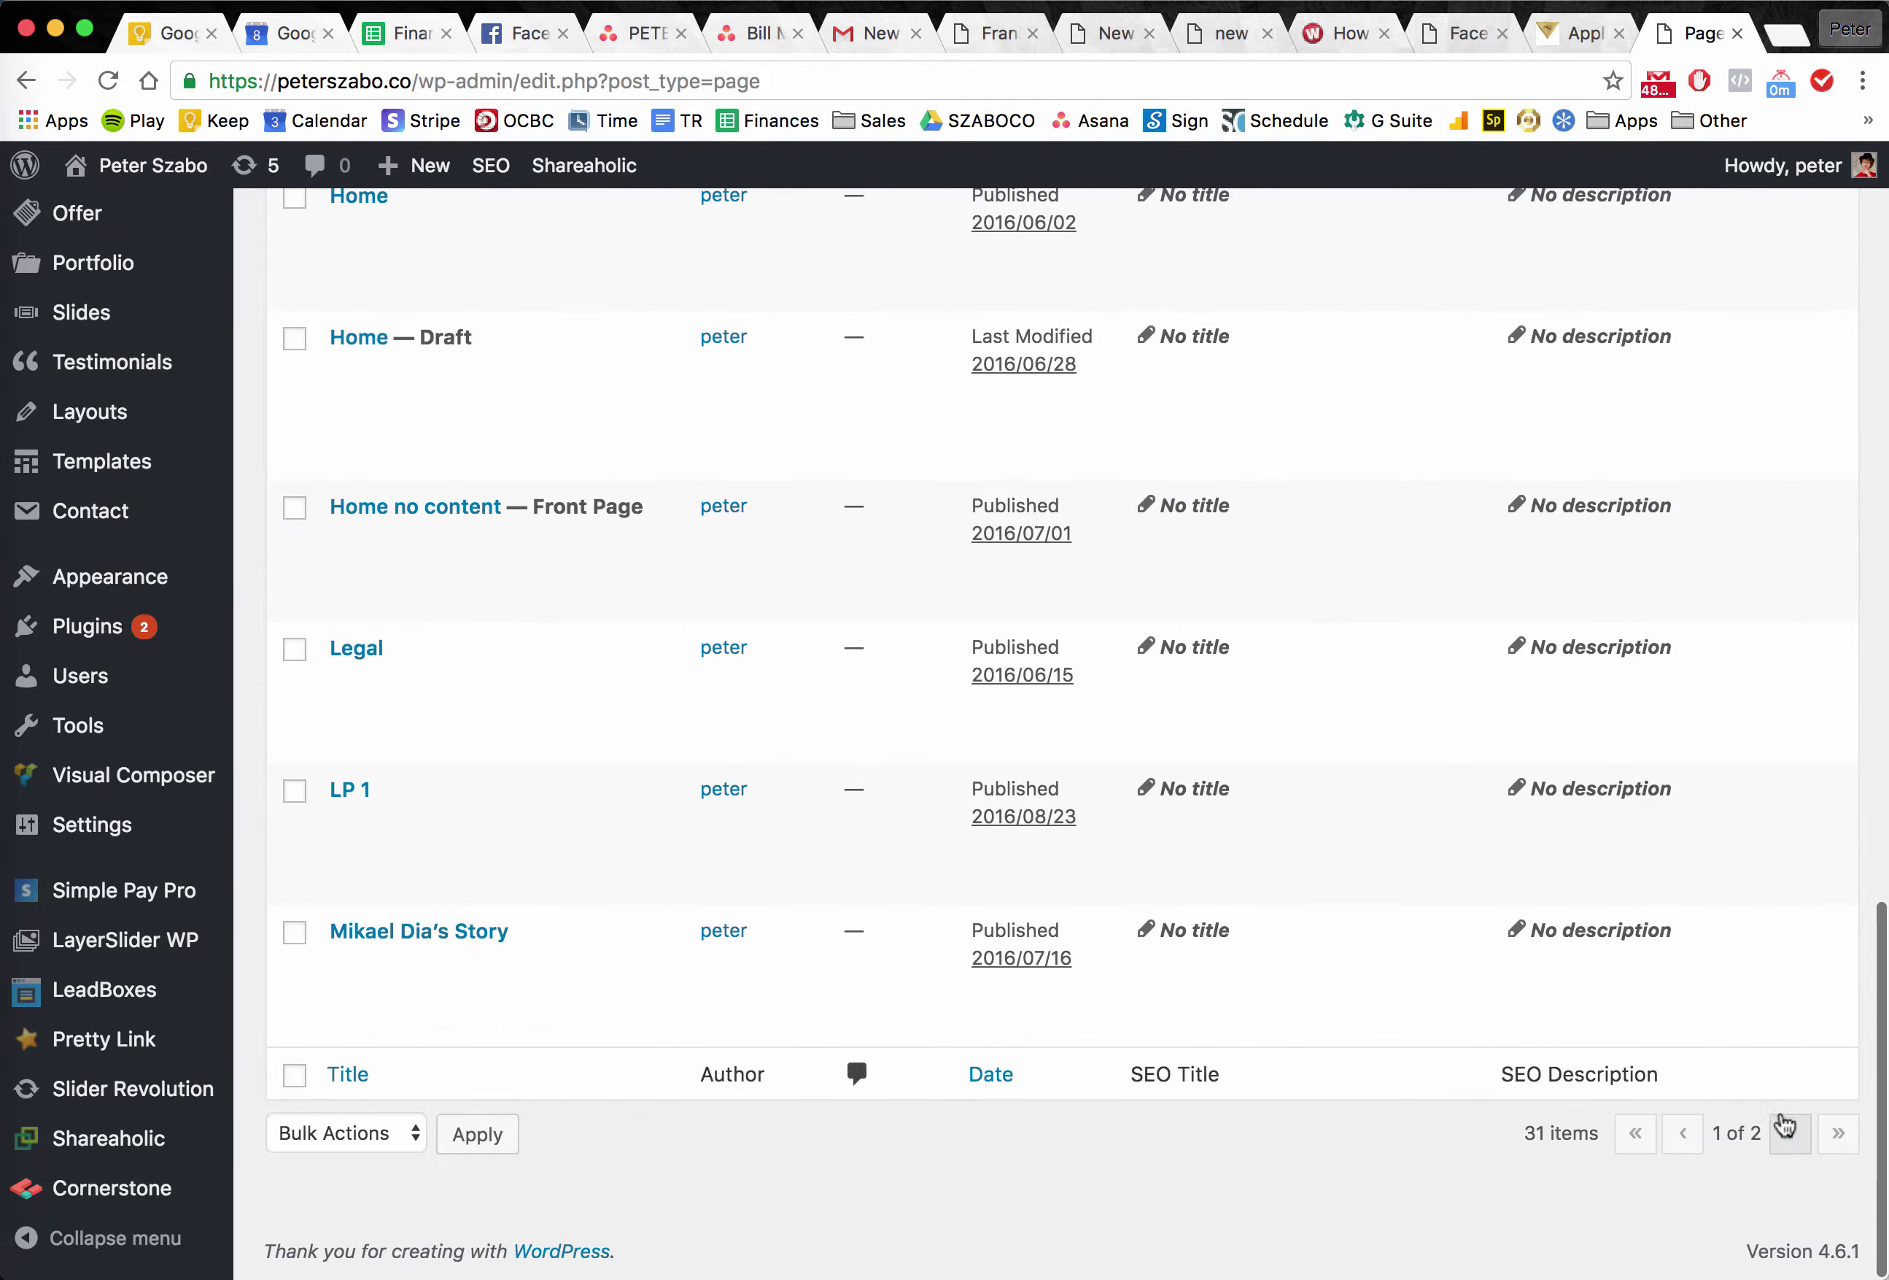
{"action": "left_click", "coordinate": [1788, 1133]}
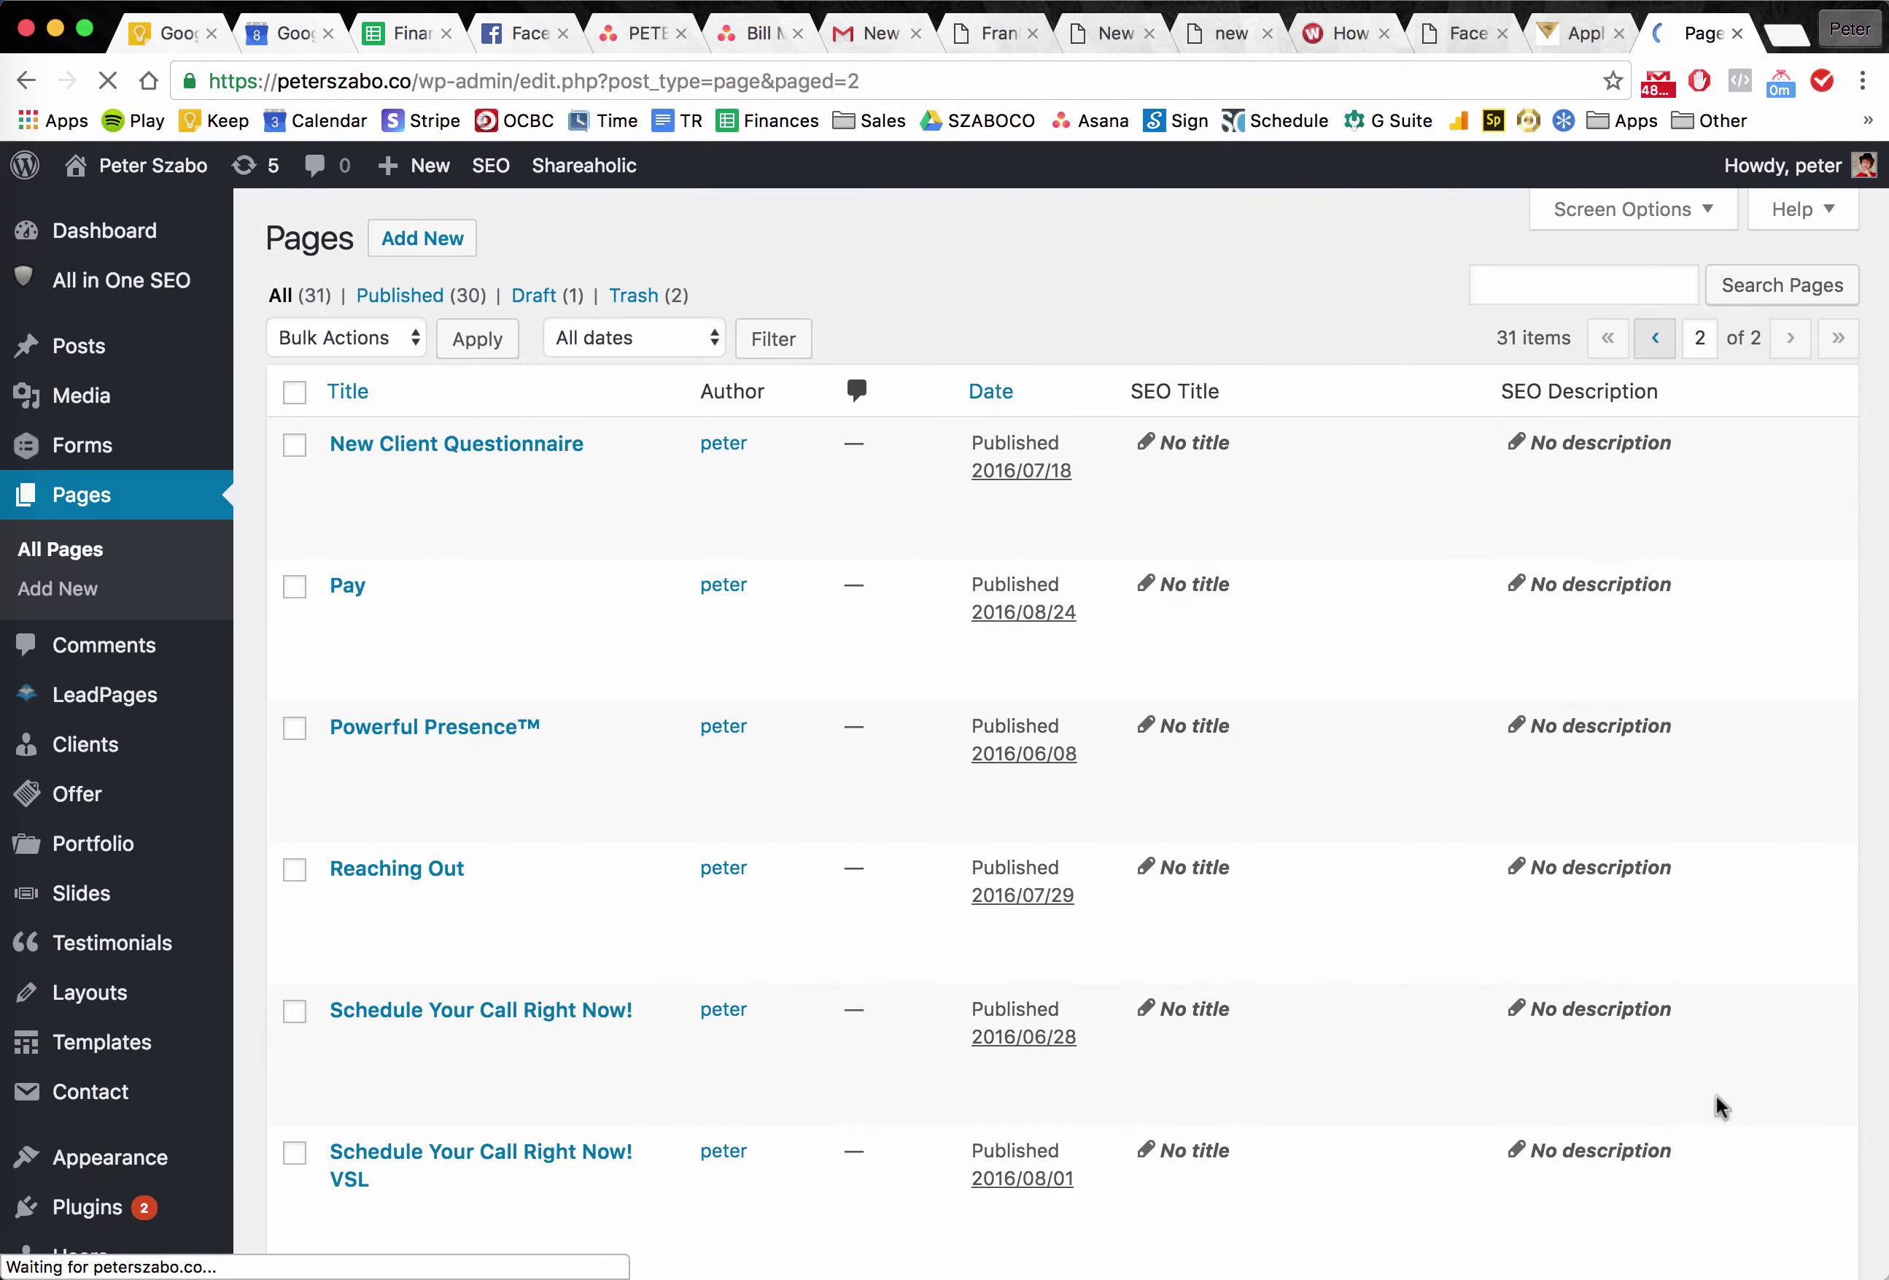
{"action": "scroll", "coordinate": [1150, 1007], "scroll_direction": "down", "scroll_amount": 6}
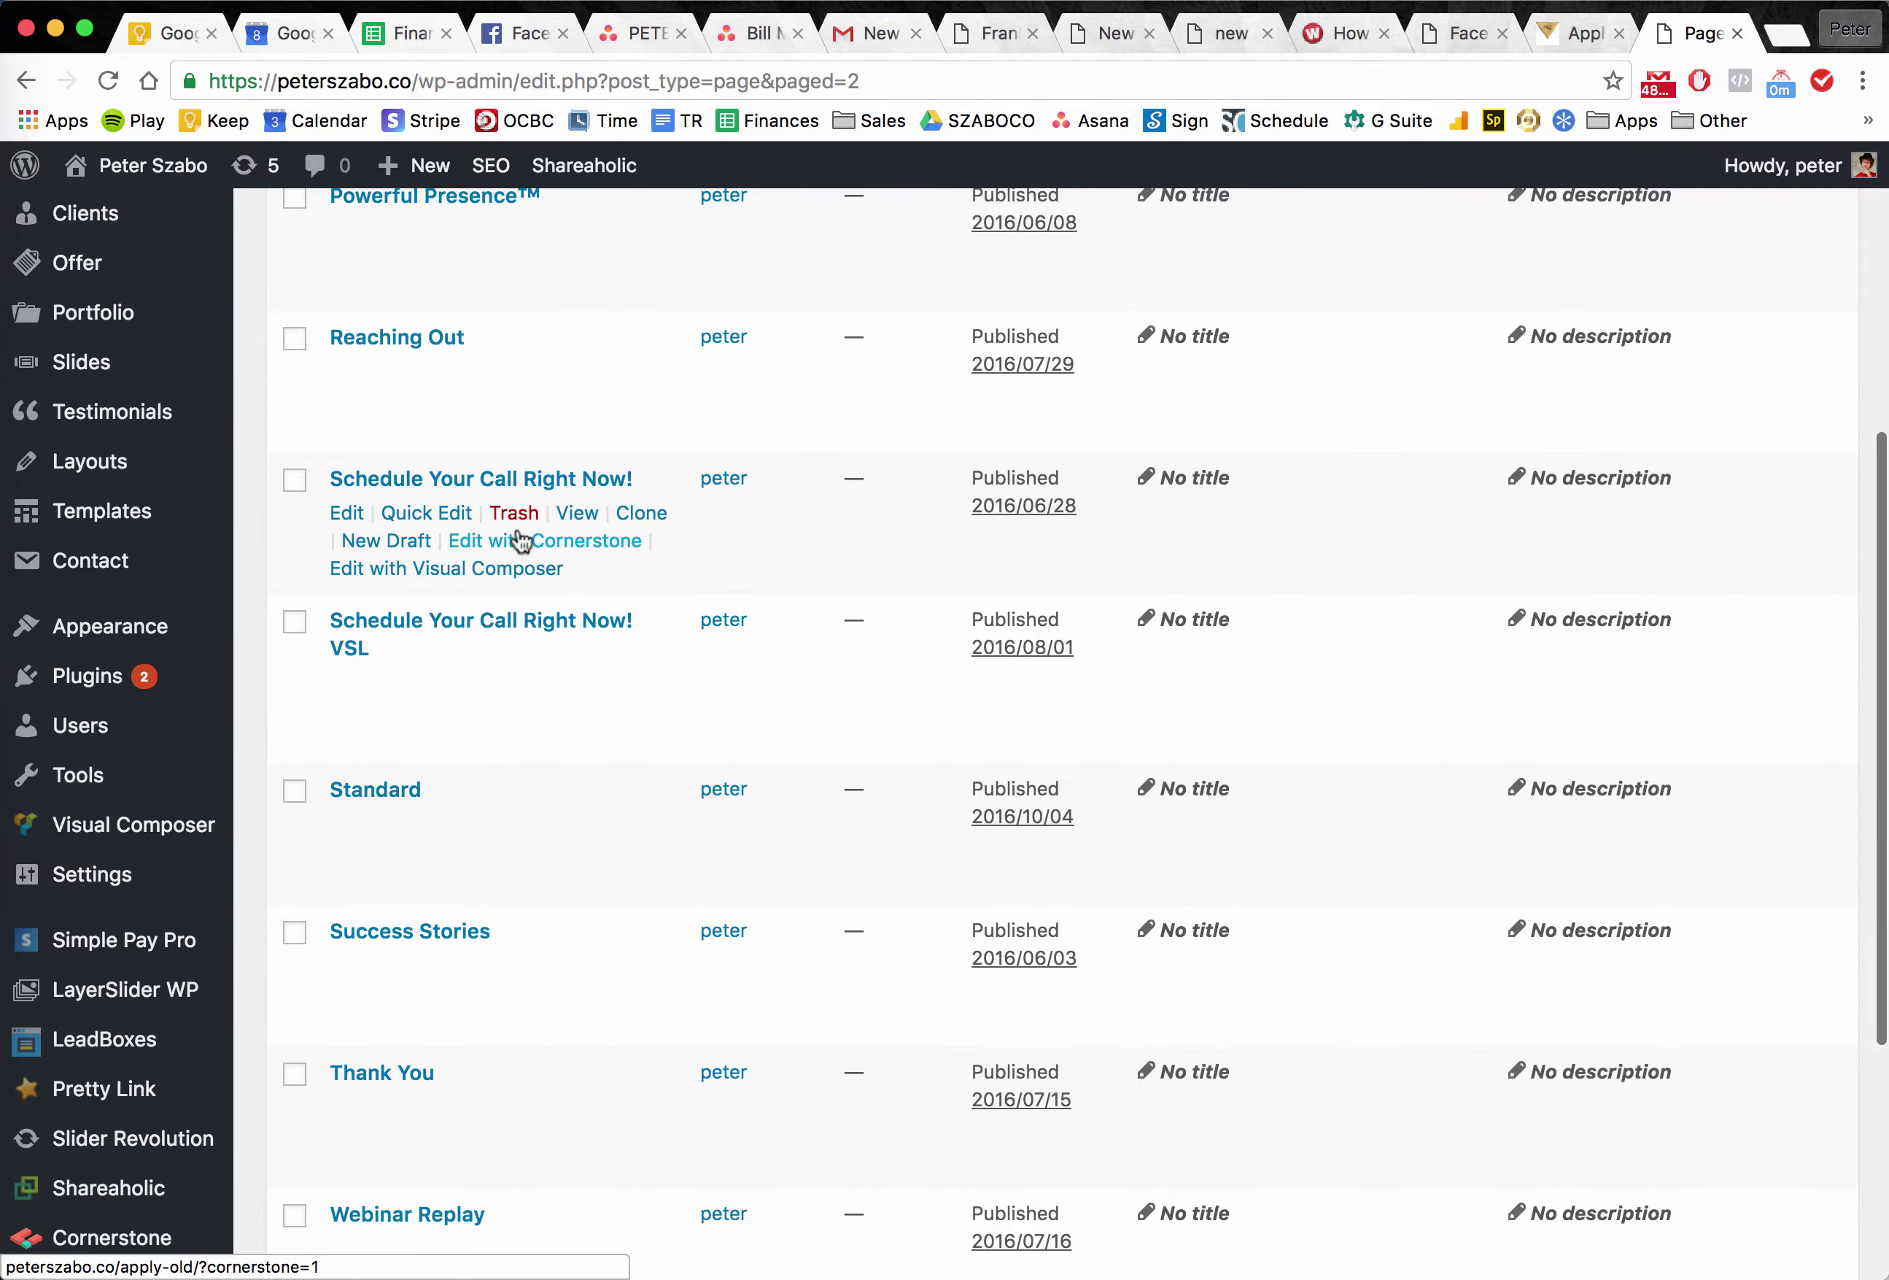
View the live Schedule Your Call Right Now! page, accepting the Slovakia, Bratislava time zone.
{"action": "left_click", "coordinate": [587, 516]}
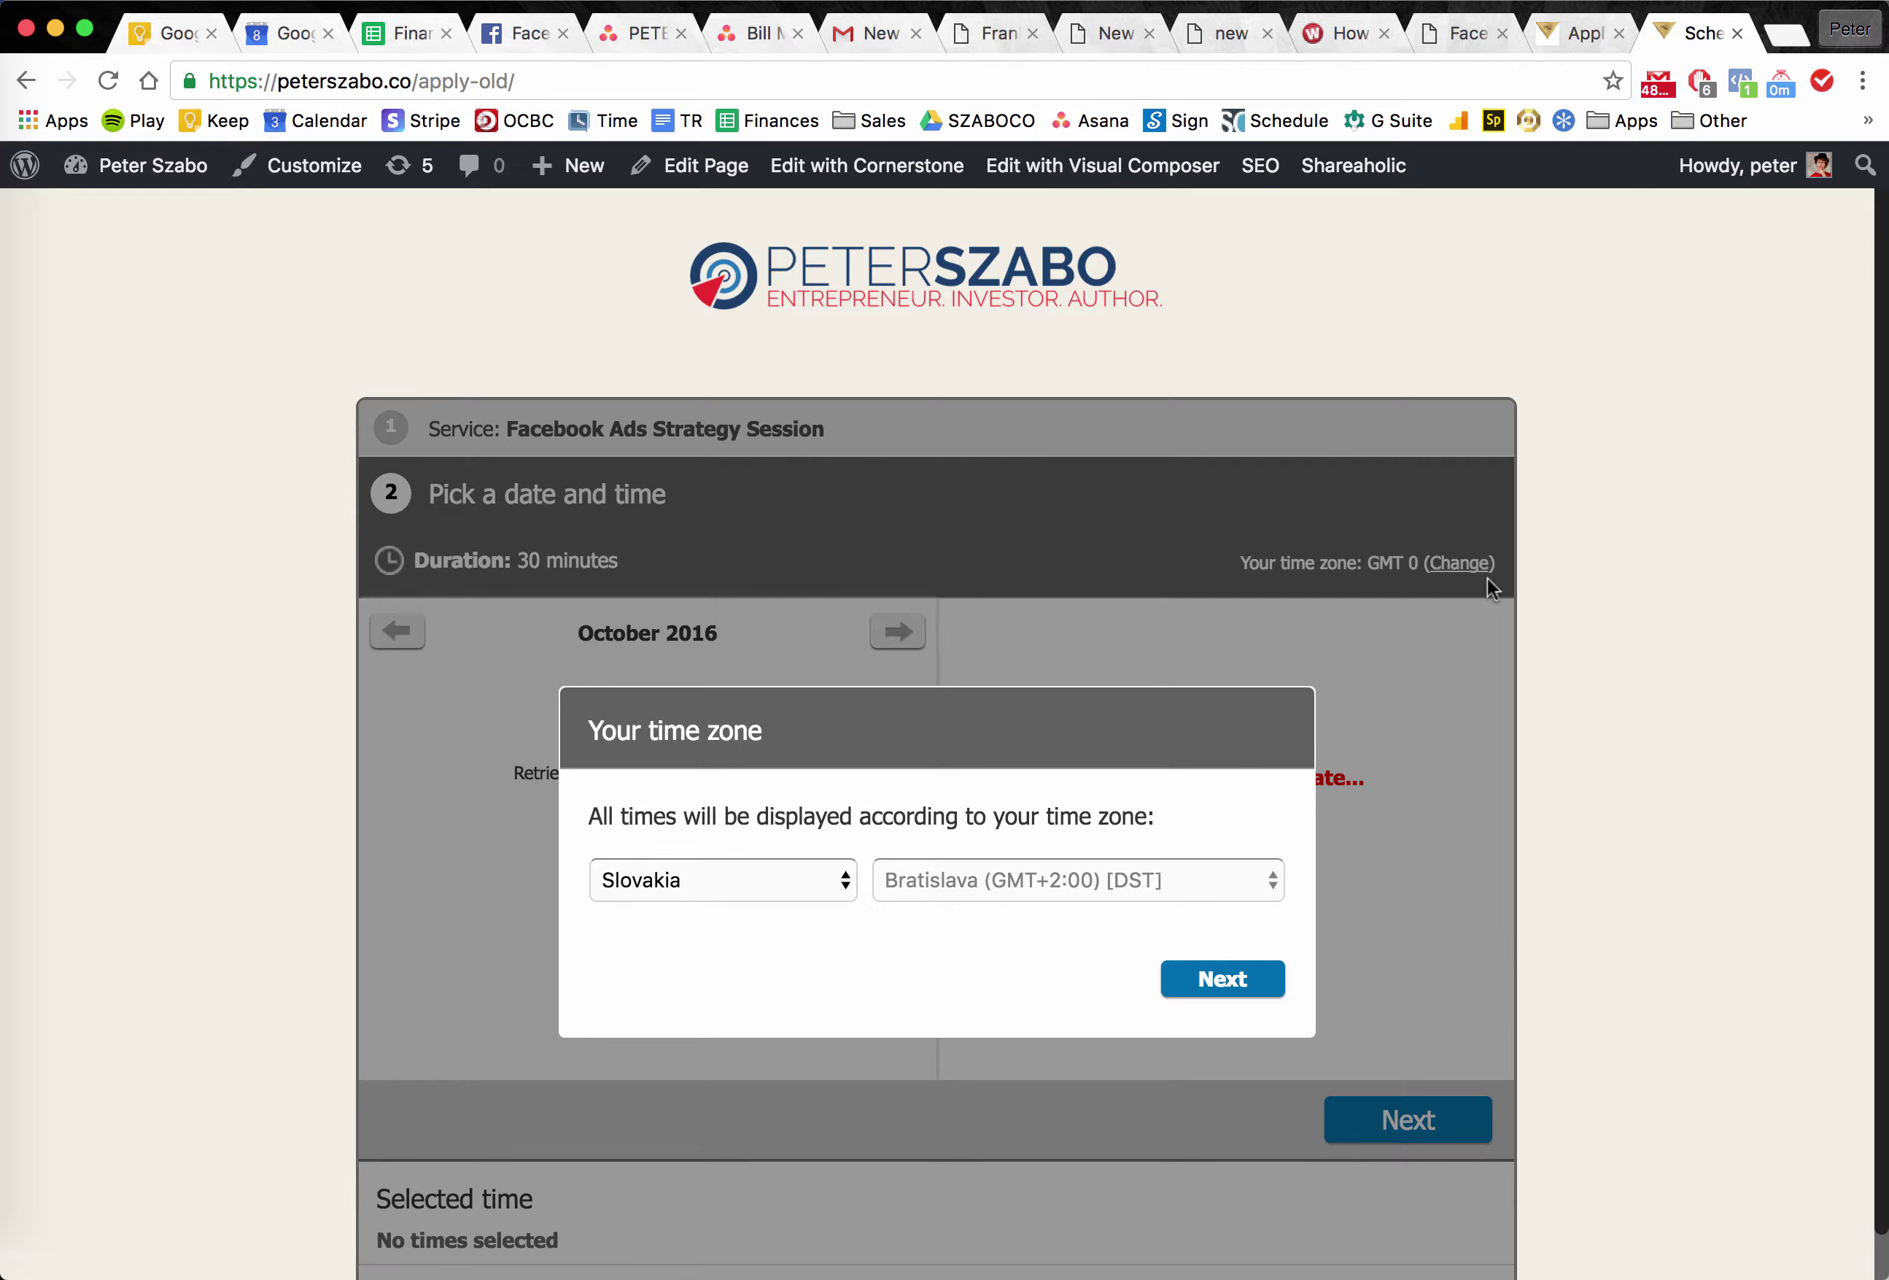
{"action": "left_click", "coordinate": [1219, 978]}
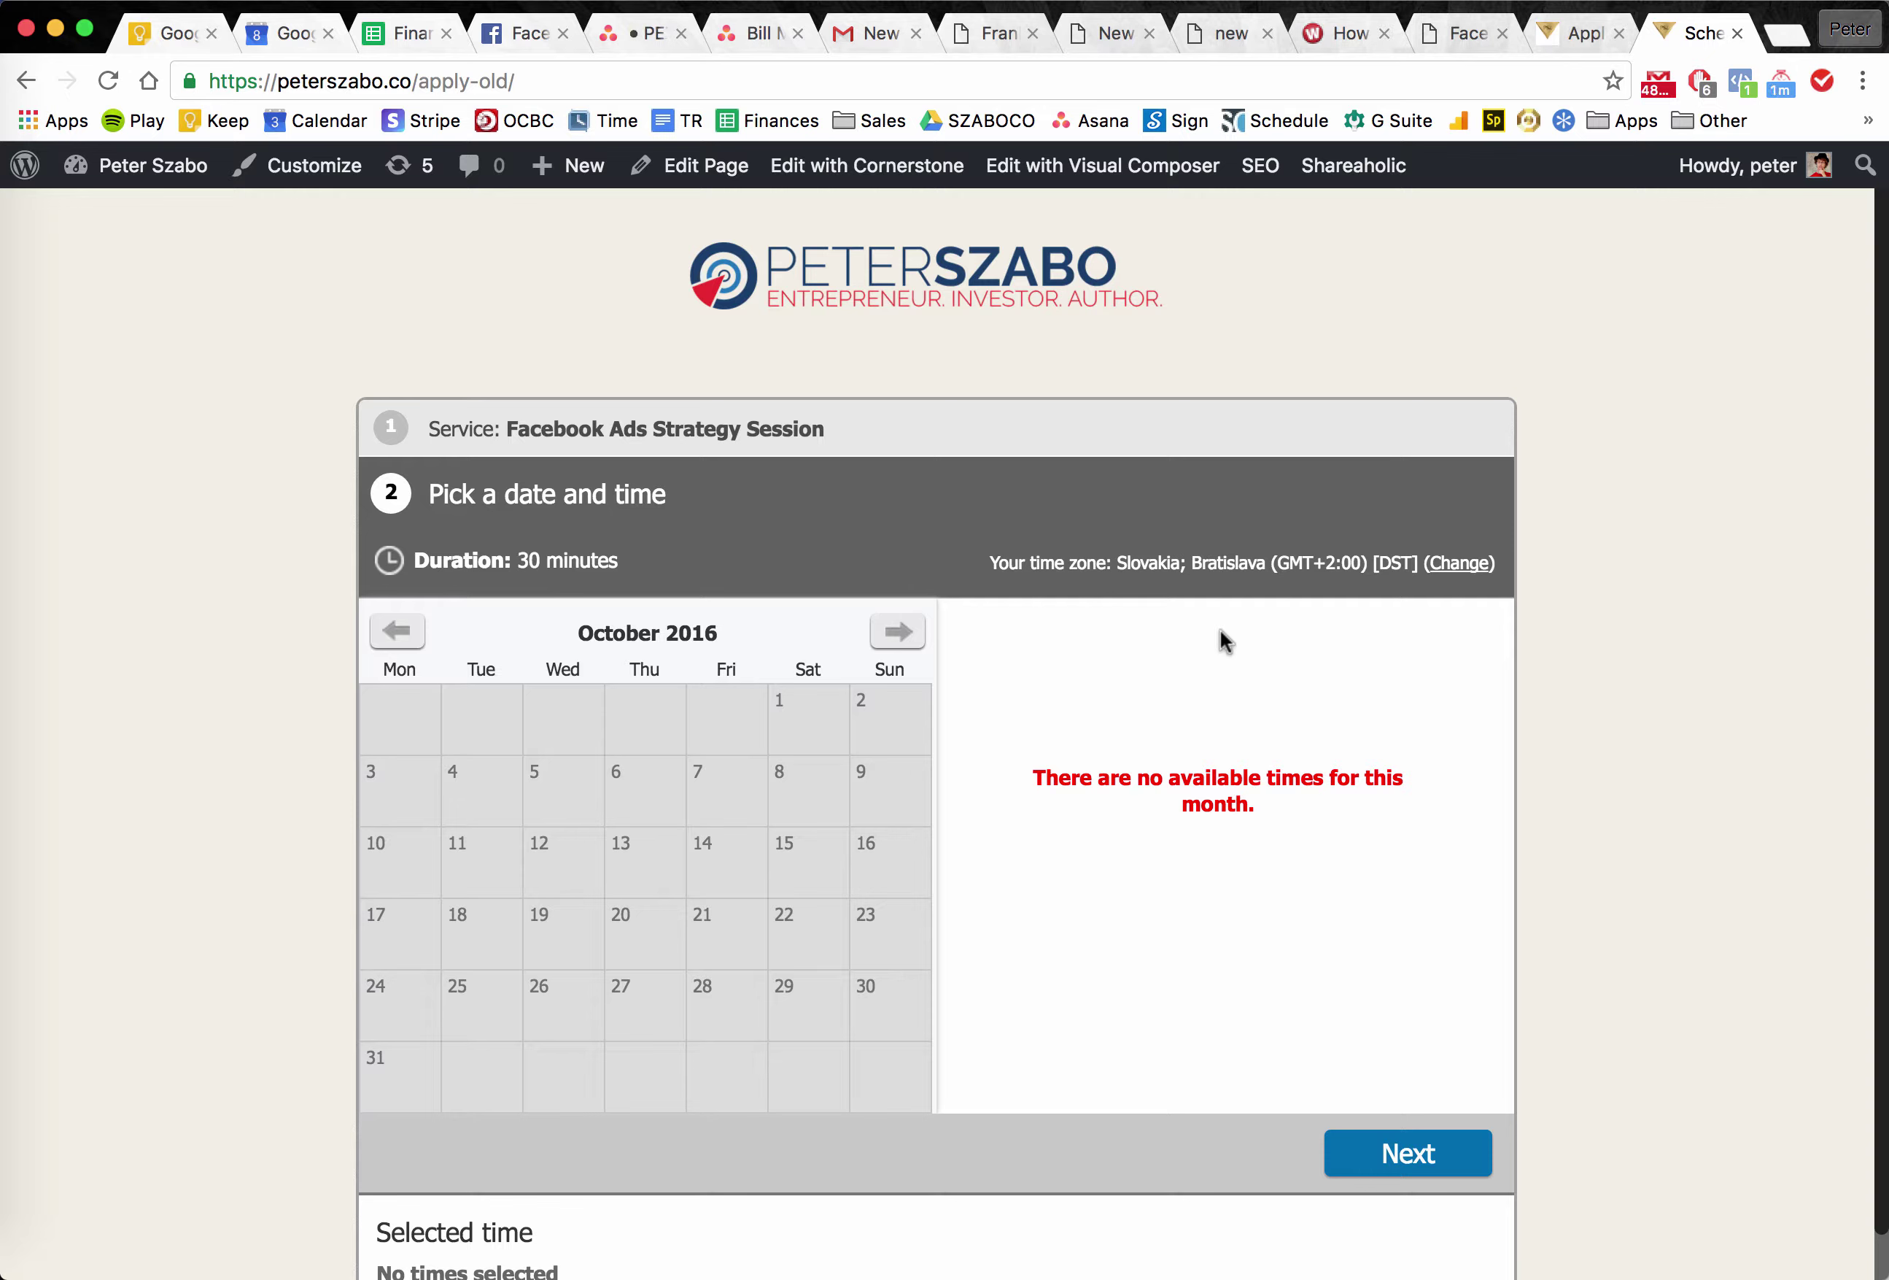
{"action": "scroll", "coordinate": [1614, 618], "scroll_direction": "down", "scroll_amount": 3}
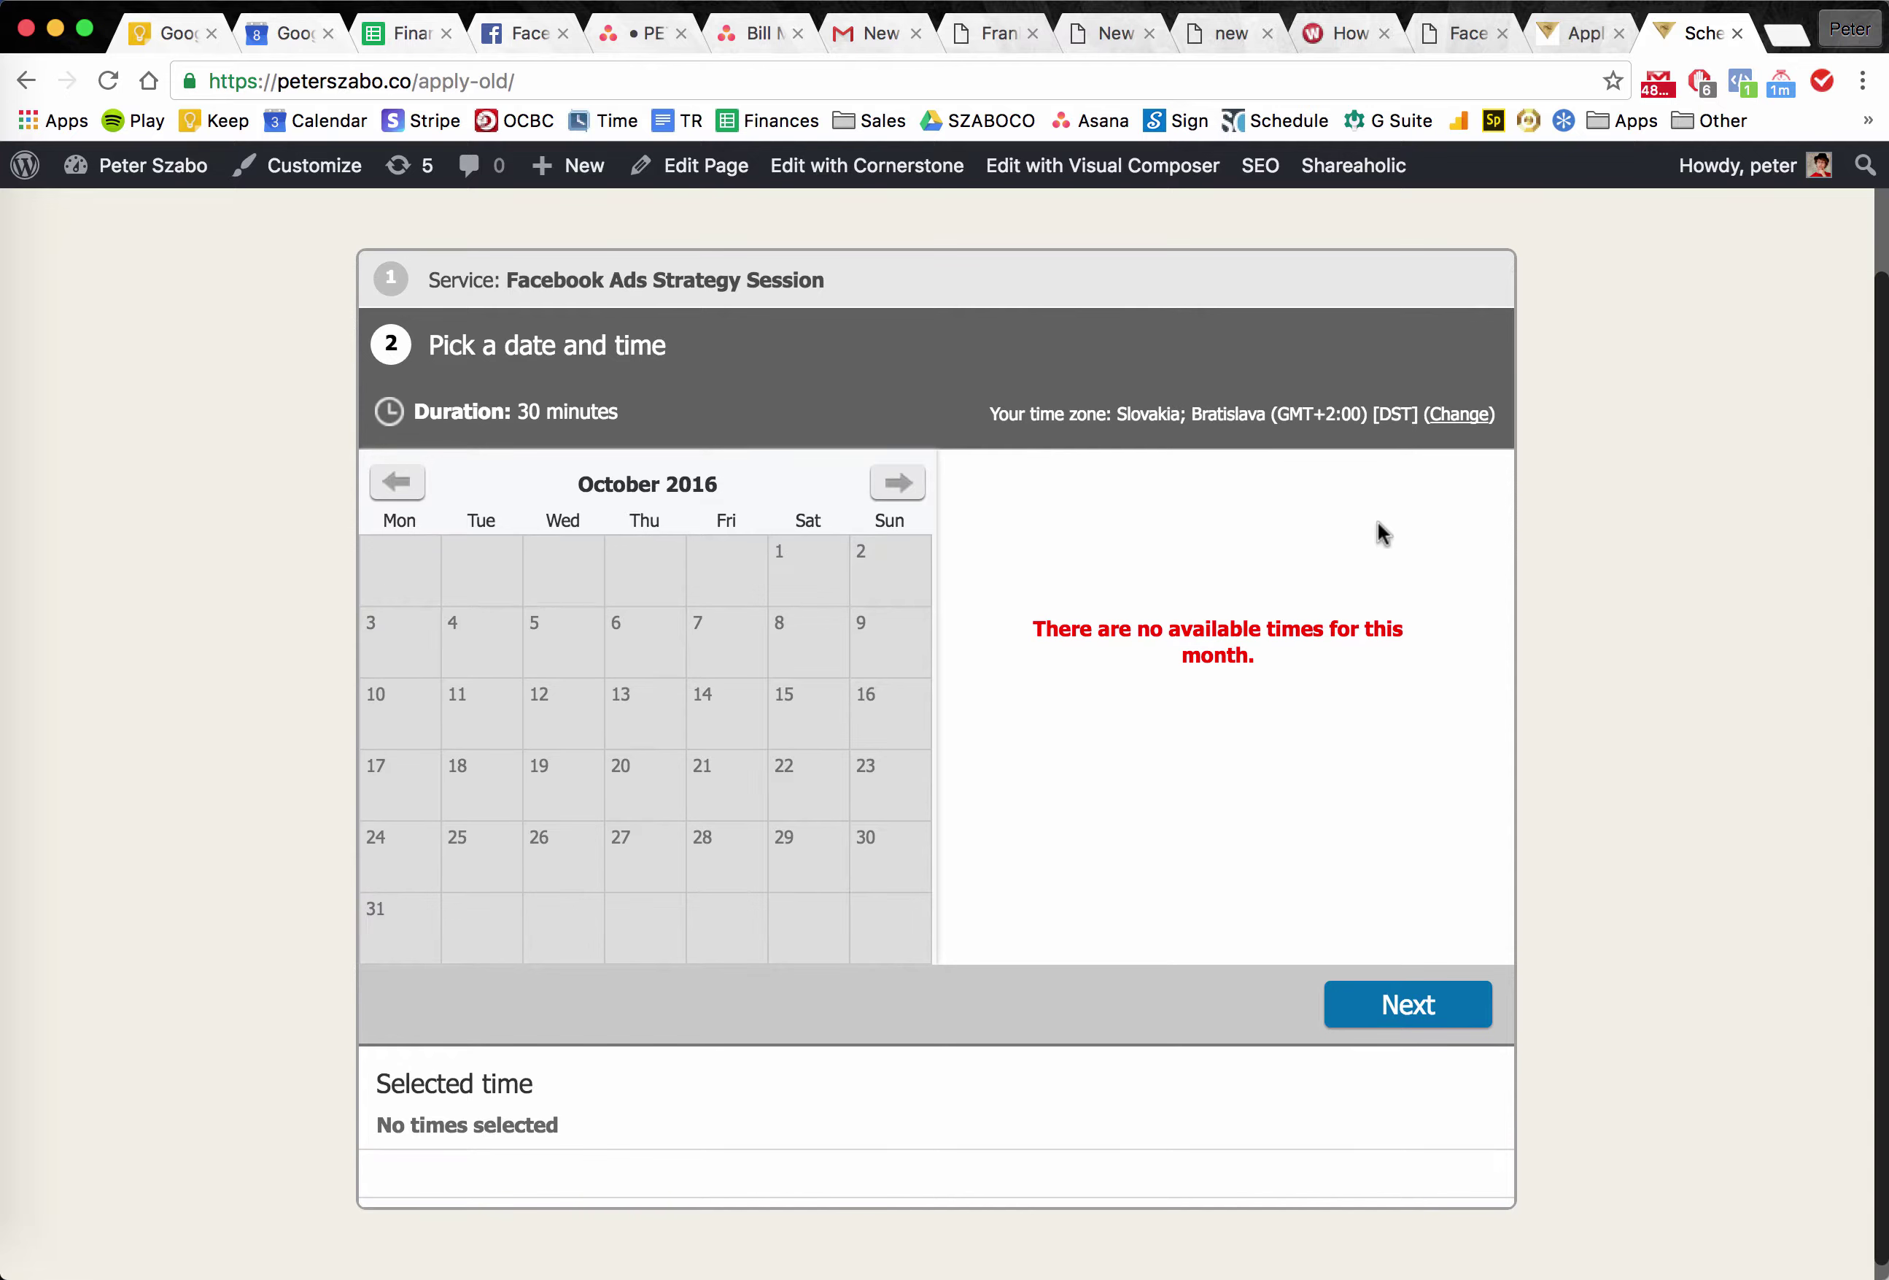
{"action": "scroll", "coordinate": [1591, 484], "scroll_direction": "up", "scroll_amount": 3}
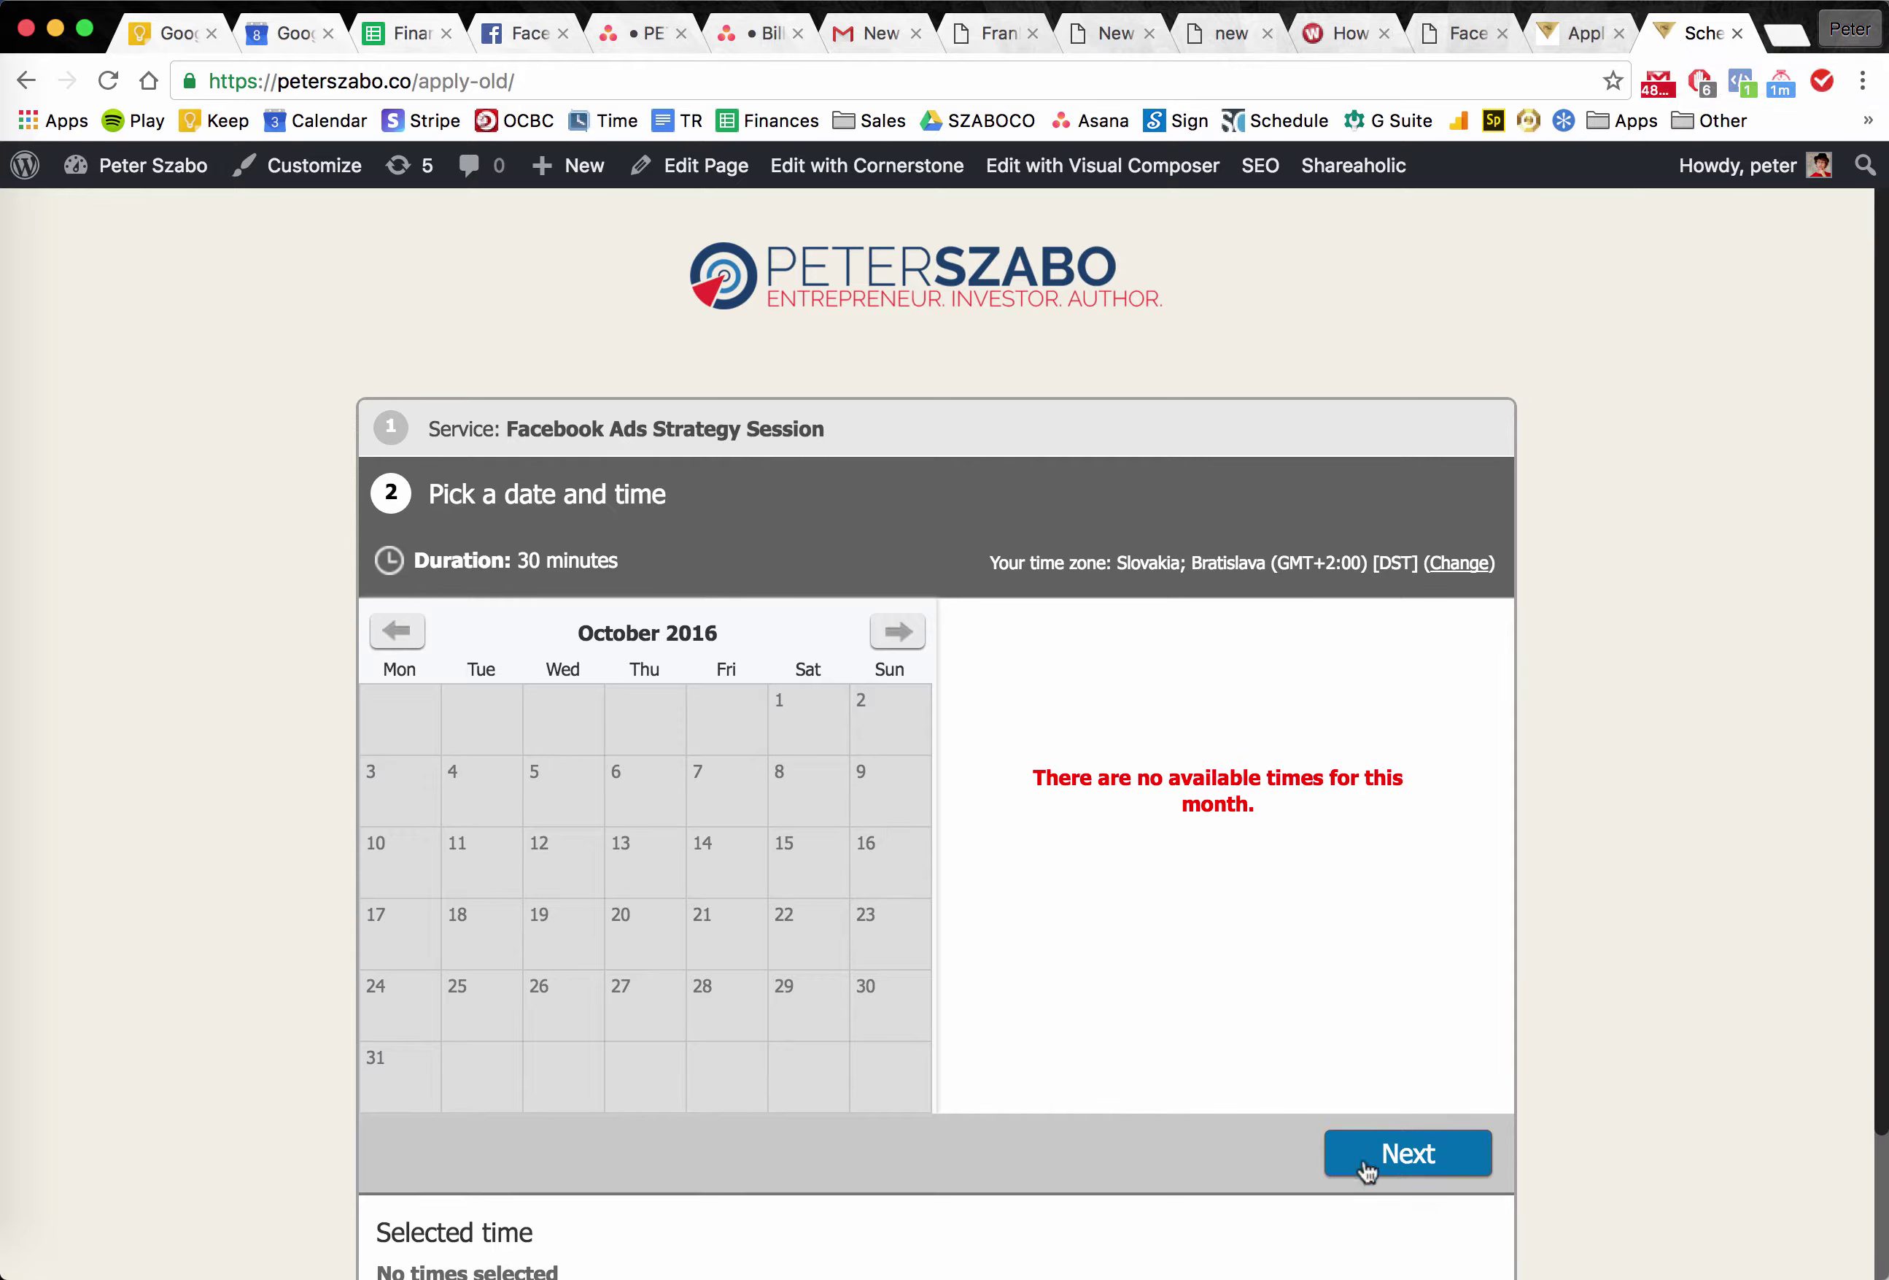
{"action": "left_click", "coordinate": [1589, 48]}
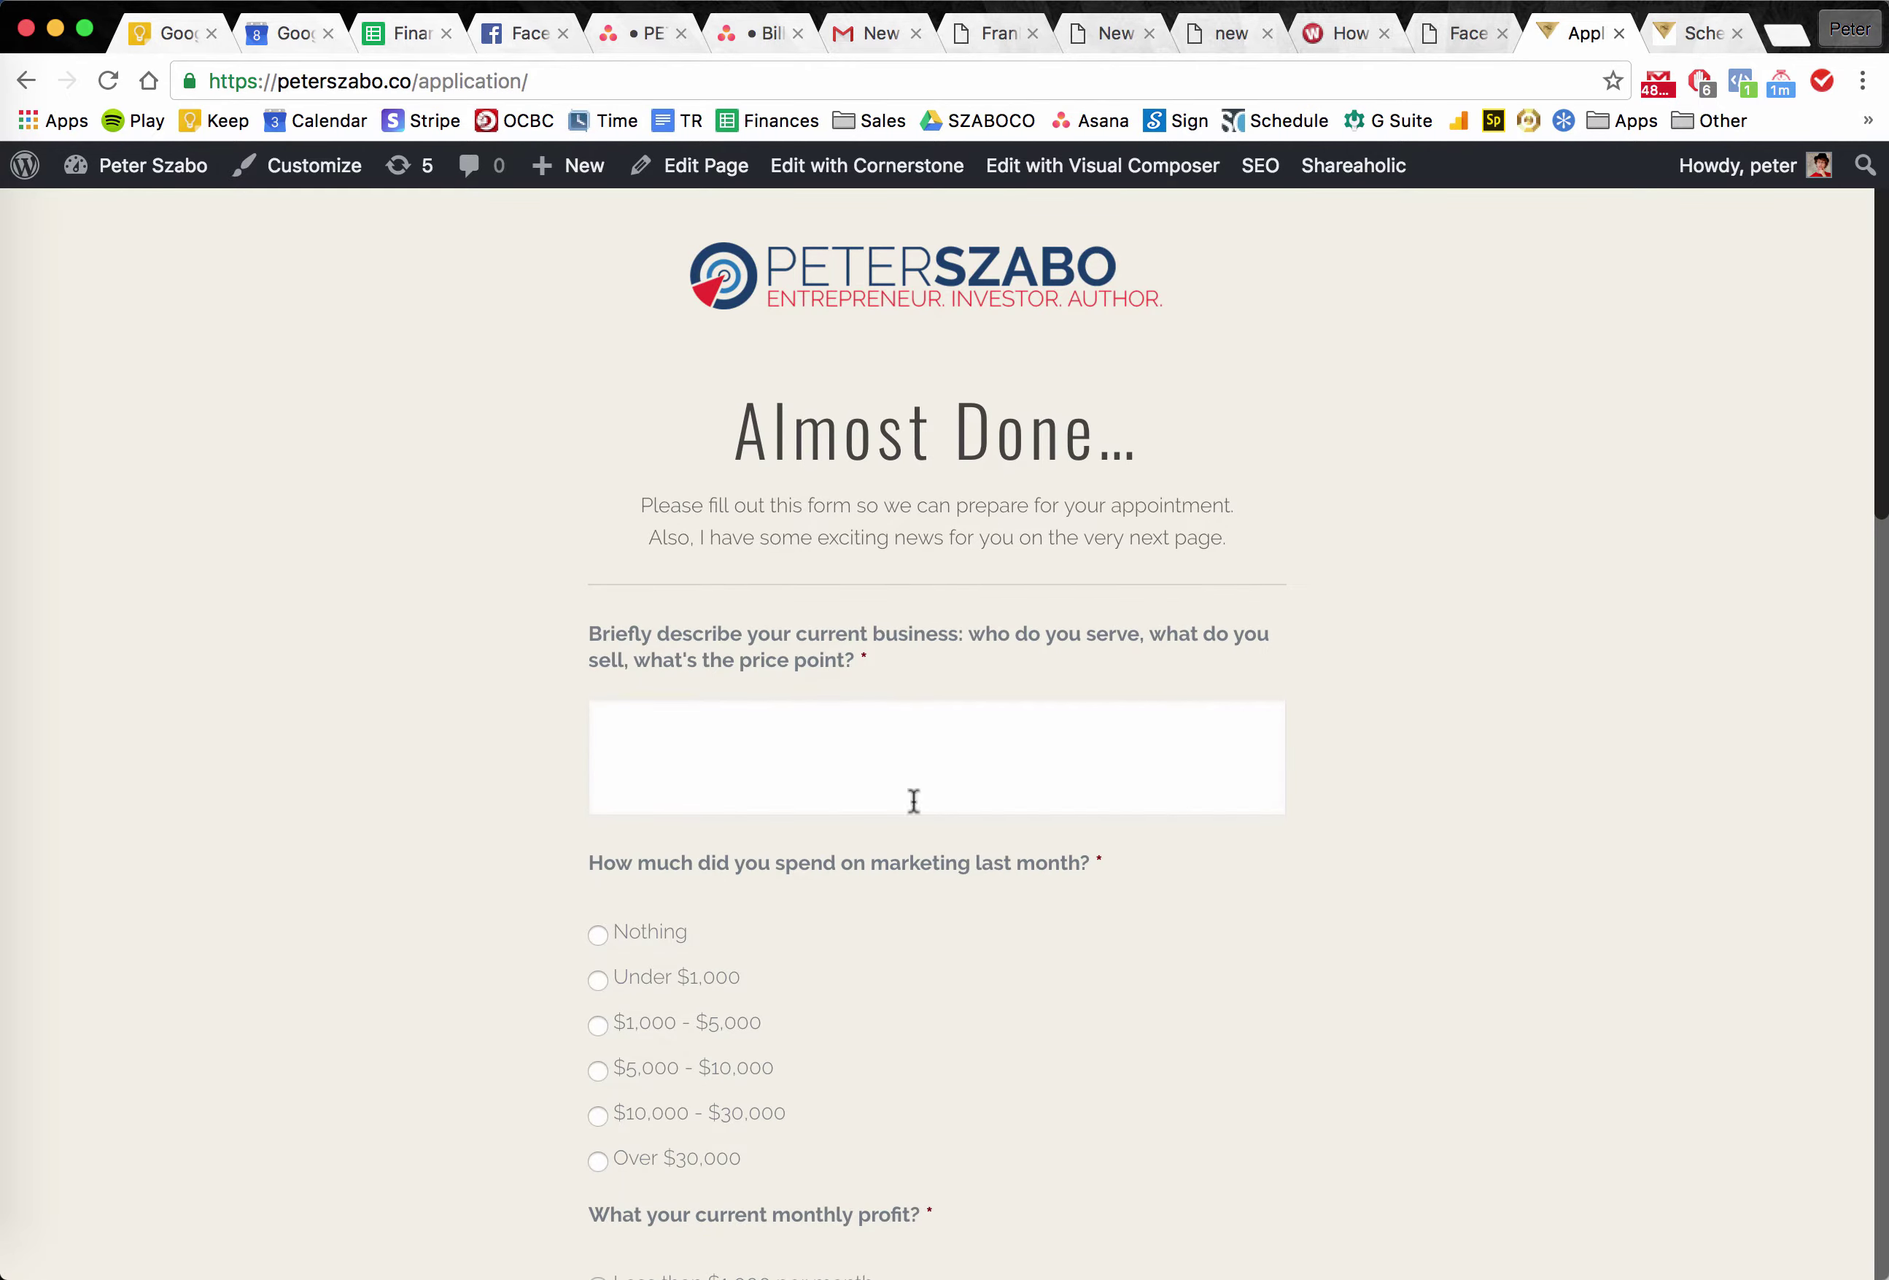
{"action": "scroll", "coordinate": [965, 766], "scroll_direction": "down", "scroll_amount": 20}
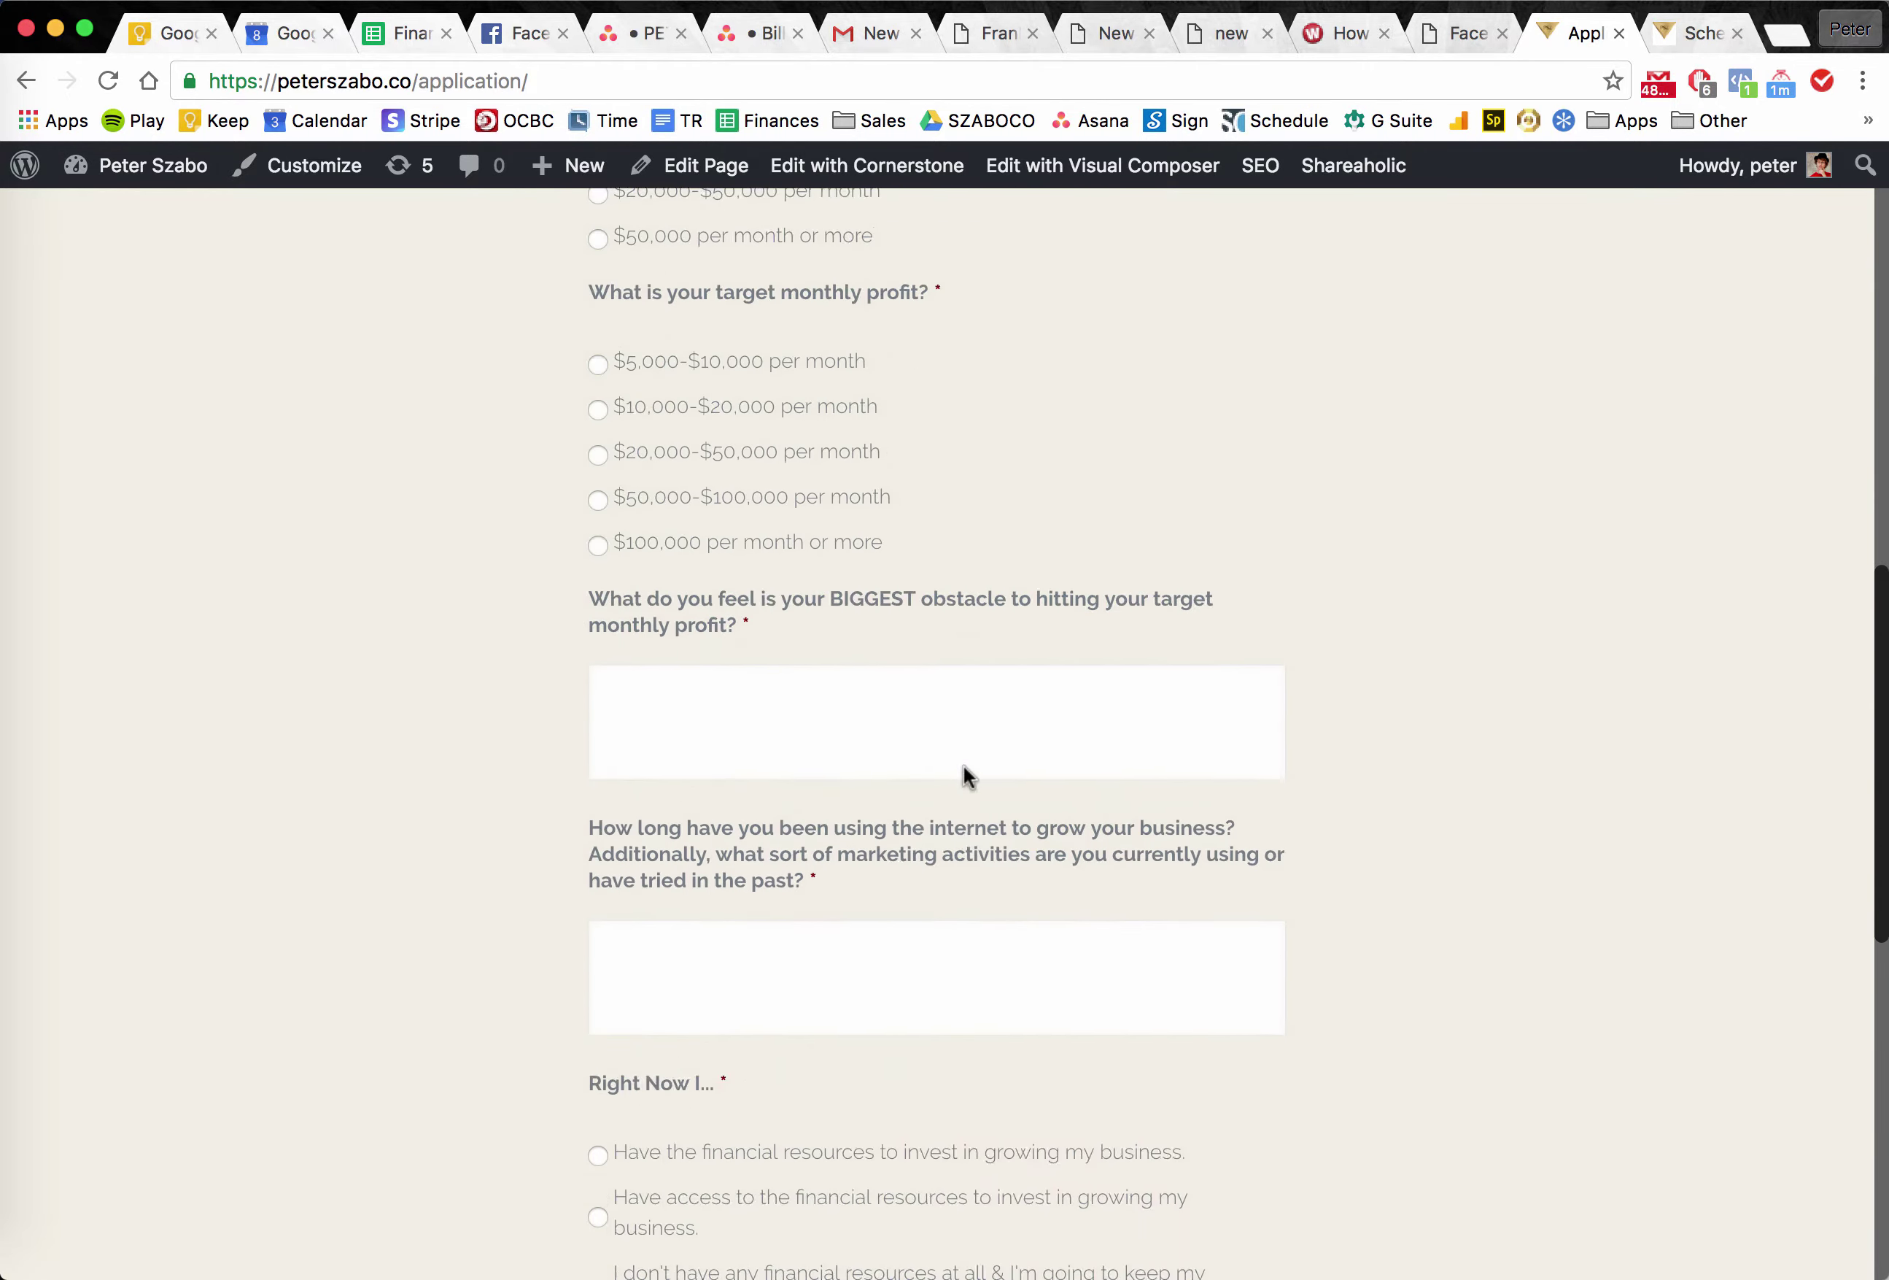
{"action": "scroll", "coordinate": [964, 766], "scroll_direction": "down", "scroll_amount": 3}
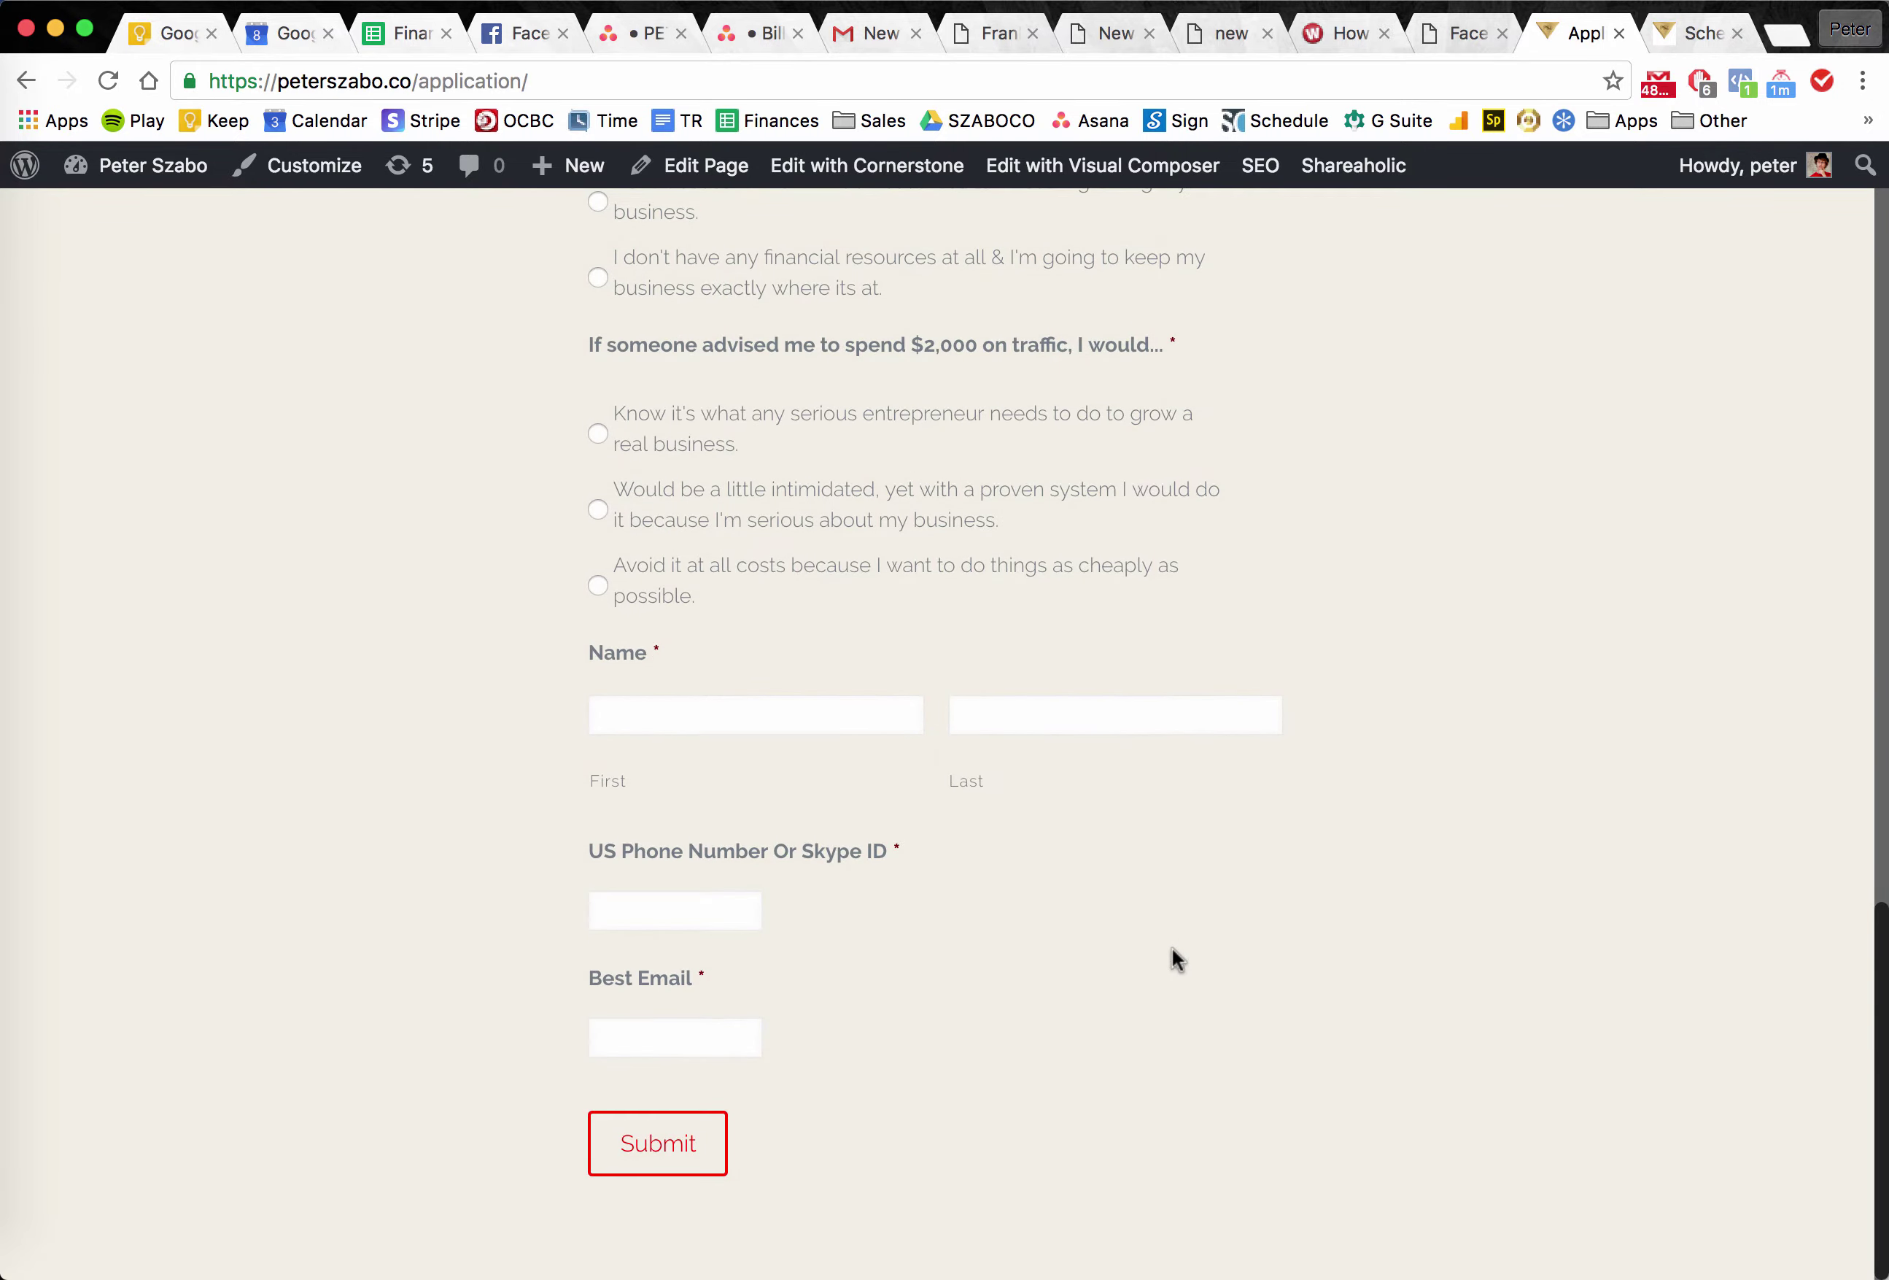
{"action": "scroll", "coordinate": [1172, 948], "scroll_direction": "up", "scroll_amount": 20}
{"action": "scroll", "coordinate": [1172, 948], "scroll_direction": "down", "scroll_amount": 8}
{"action": "scroll", "coordinate": [875, 717], "scroll_direction": "up", "scroll_amount": 1}
{"action": "scroll", "coordinate": [842, 649], "scroll_direction": "down", "scroll_amount": 6}
{"action": "scroll", "coordinate": [843, 649], "scroll_direction": "down", "scroll_amount": 10}
{"action": "scroll", "coordinate": [1226, 412], "scroll_direction": "up", "scroll_amount": 20}
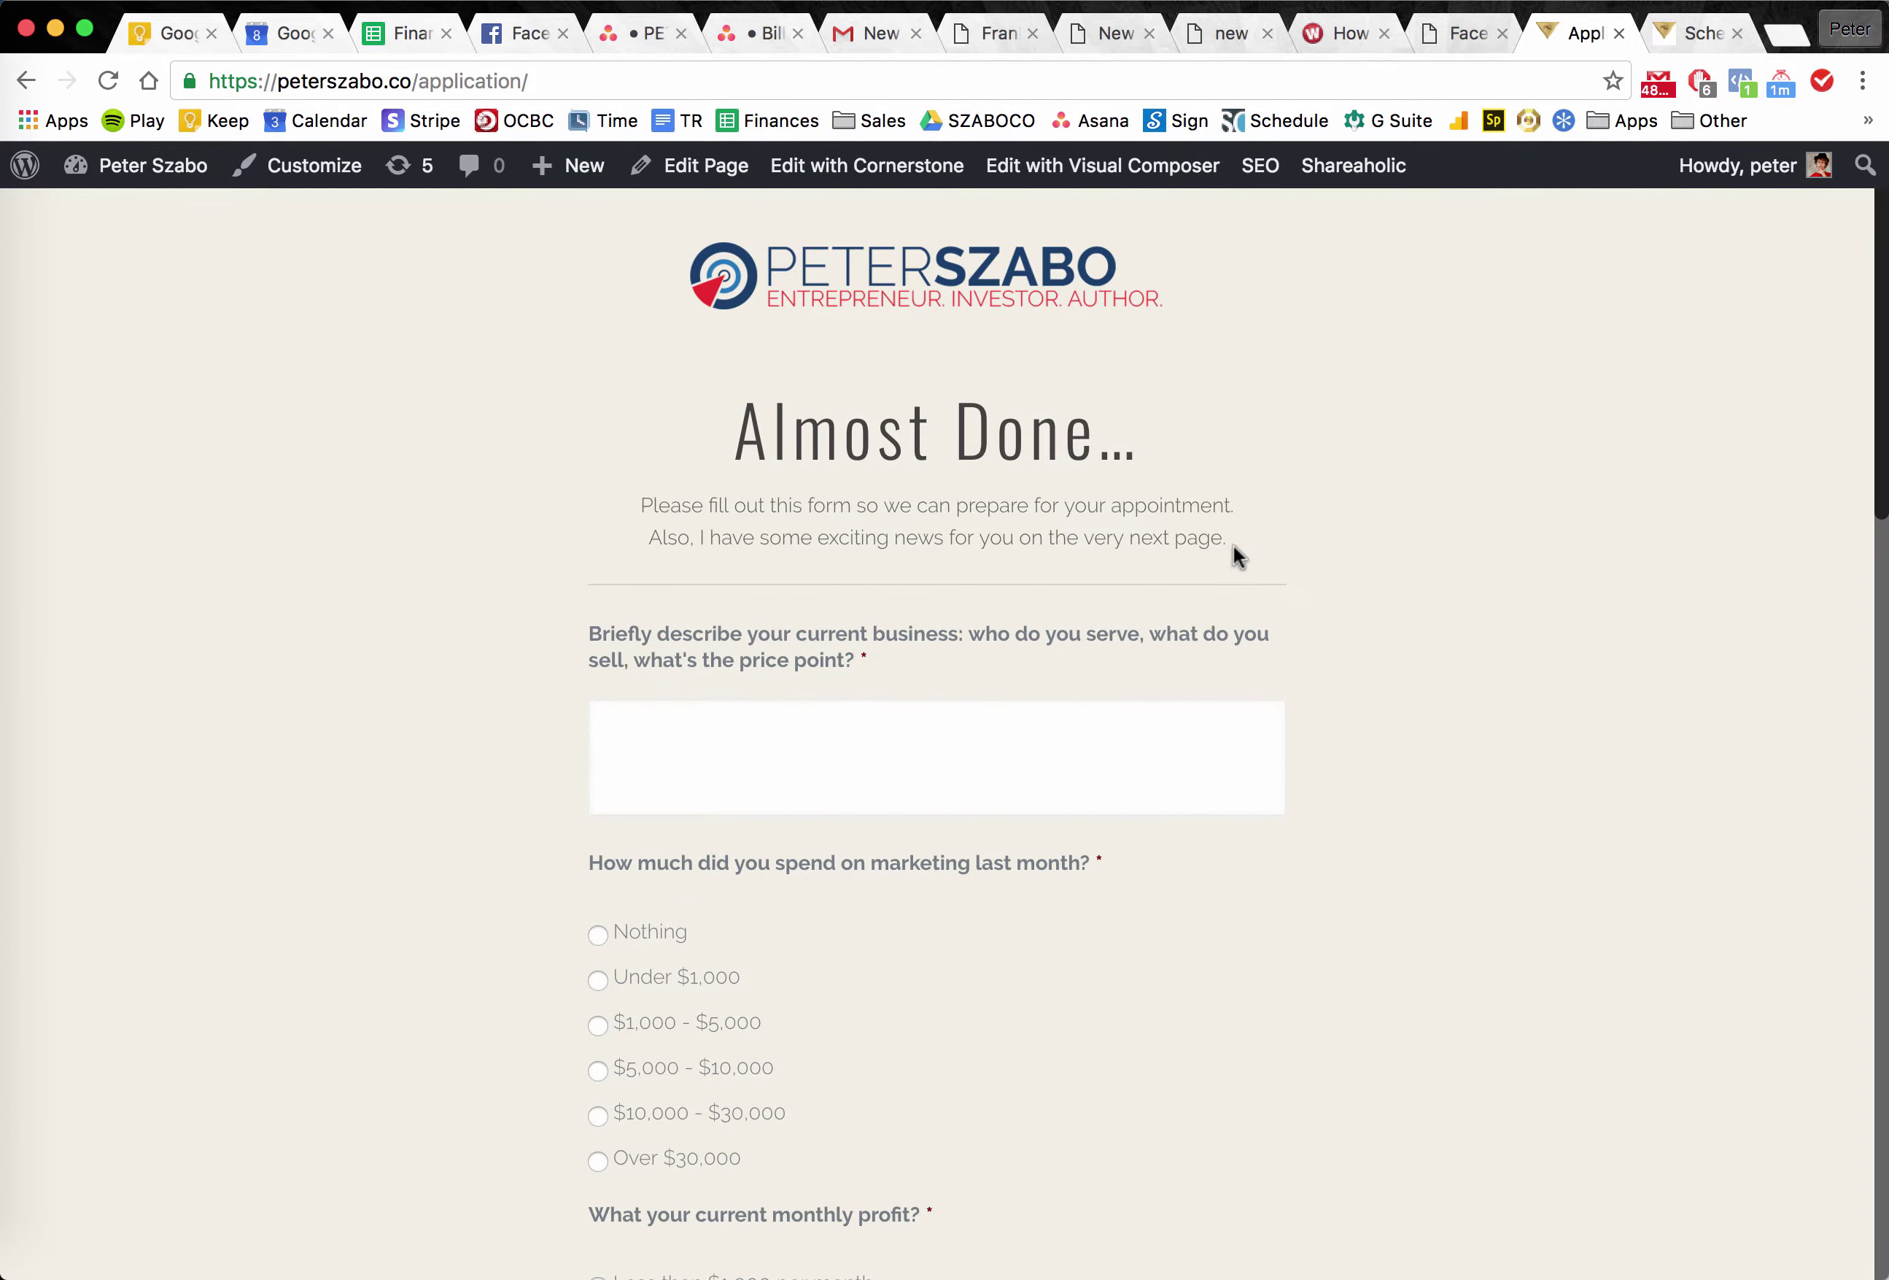
{"action": "scroll", "coordinate": [1242, 901], "scroll_direction": "down", "scroll_amount": 7}
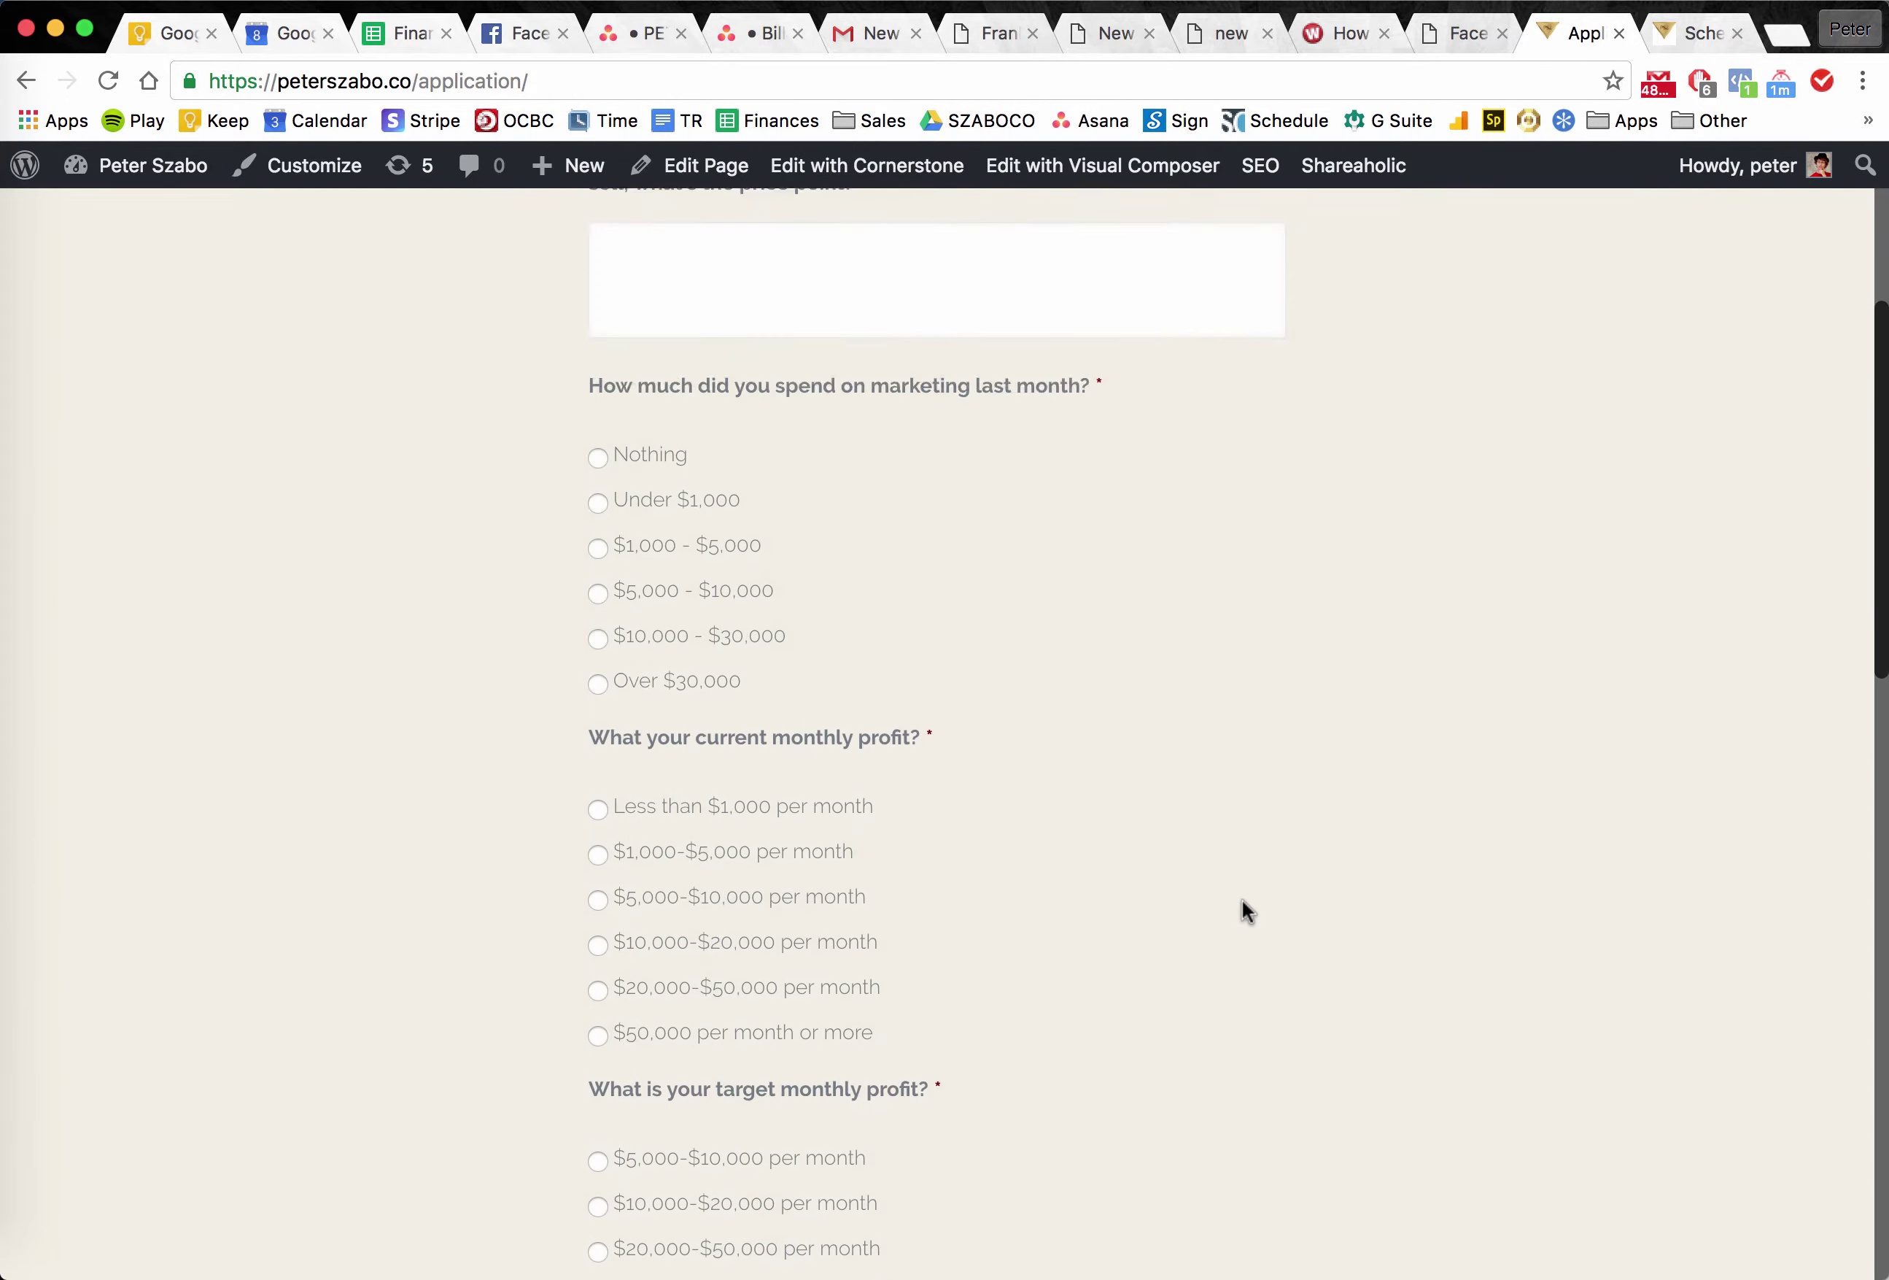
{"action": "scroll", "coordinate": [675, 490], "scroll_direction": "up", "scroll_amount": 5}
{"action": "left_click", "coordinate": [675, 625]}
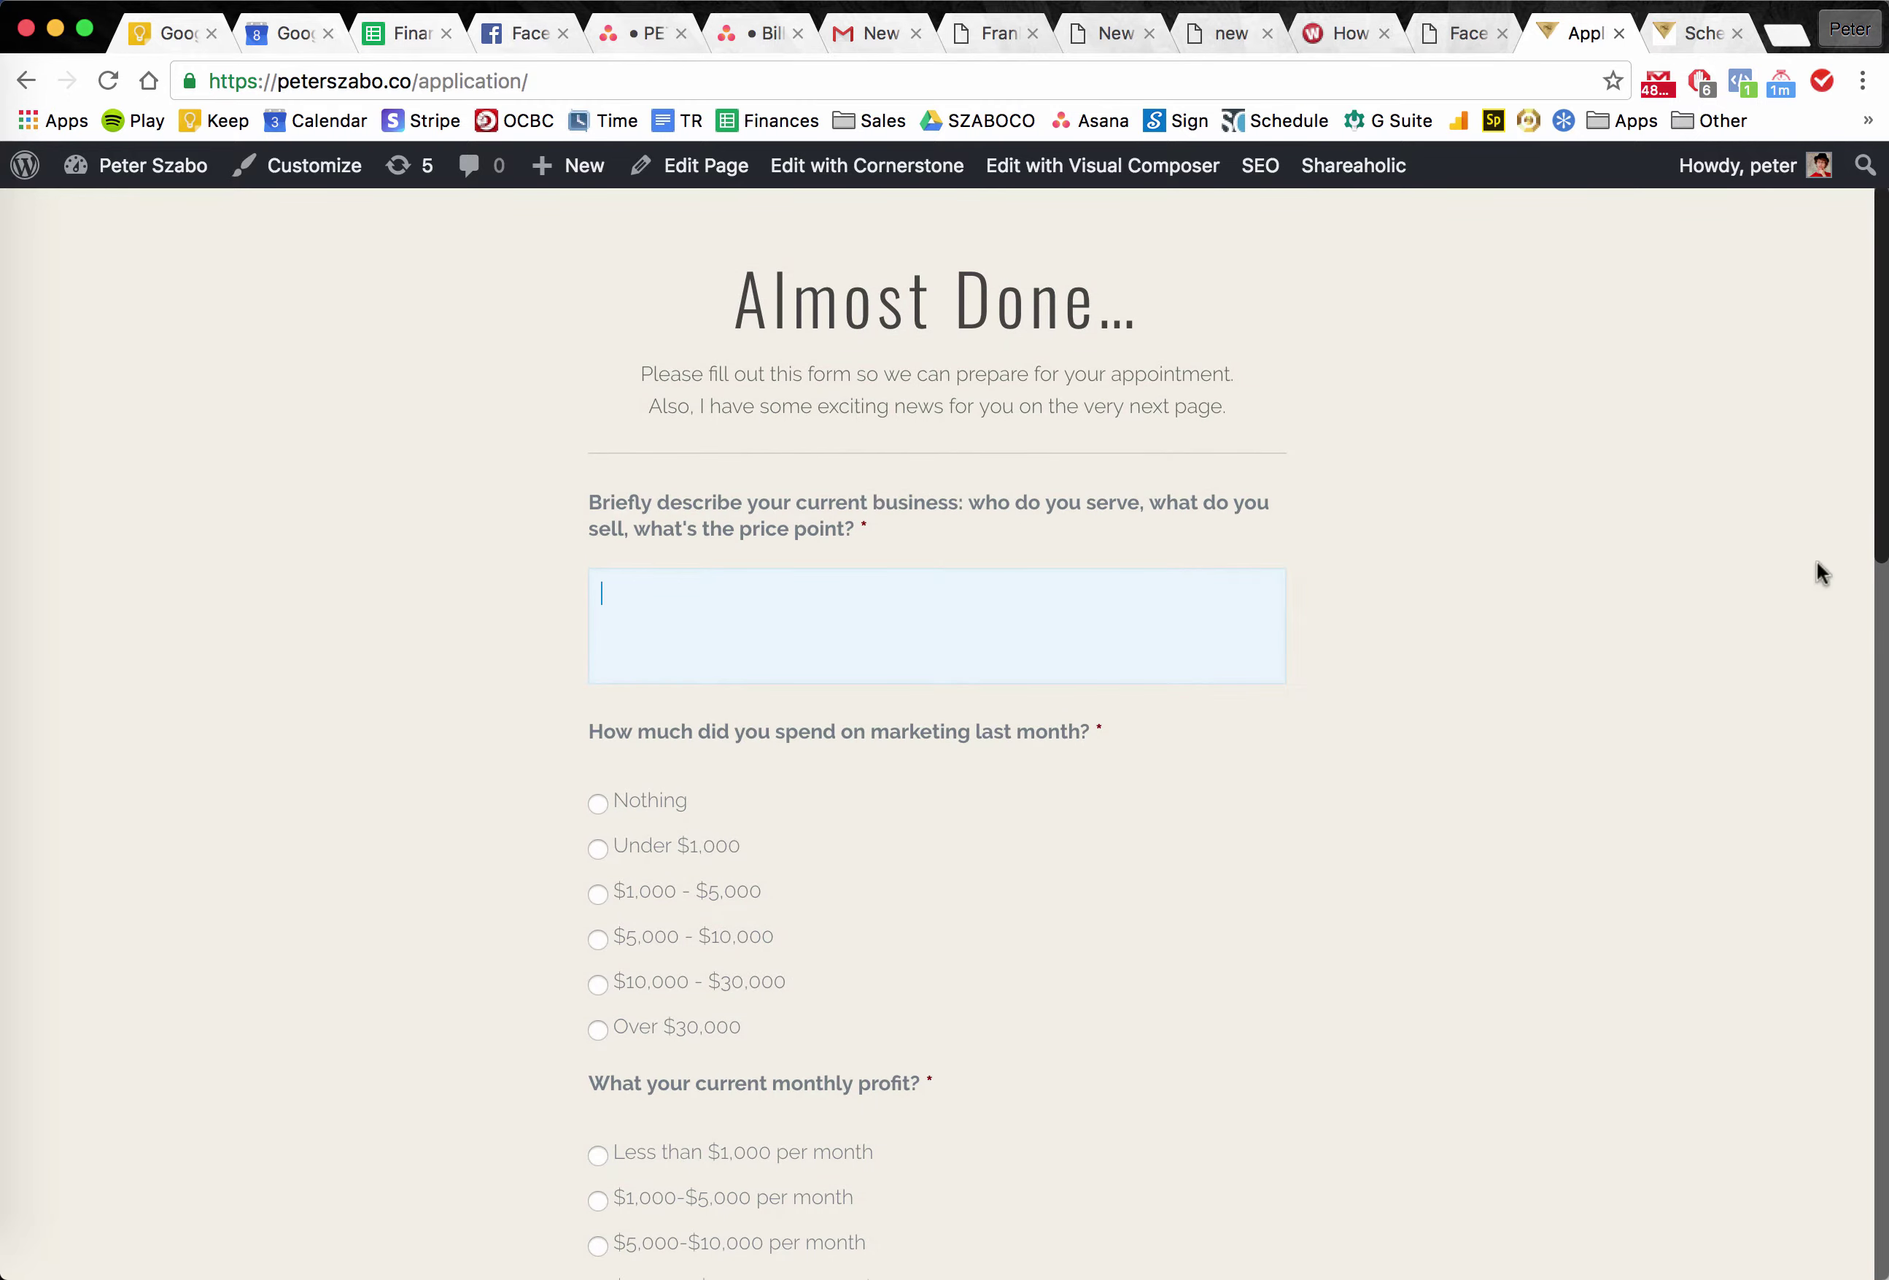
{"action": "left_click", "coordinate": [562, 593]}
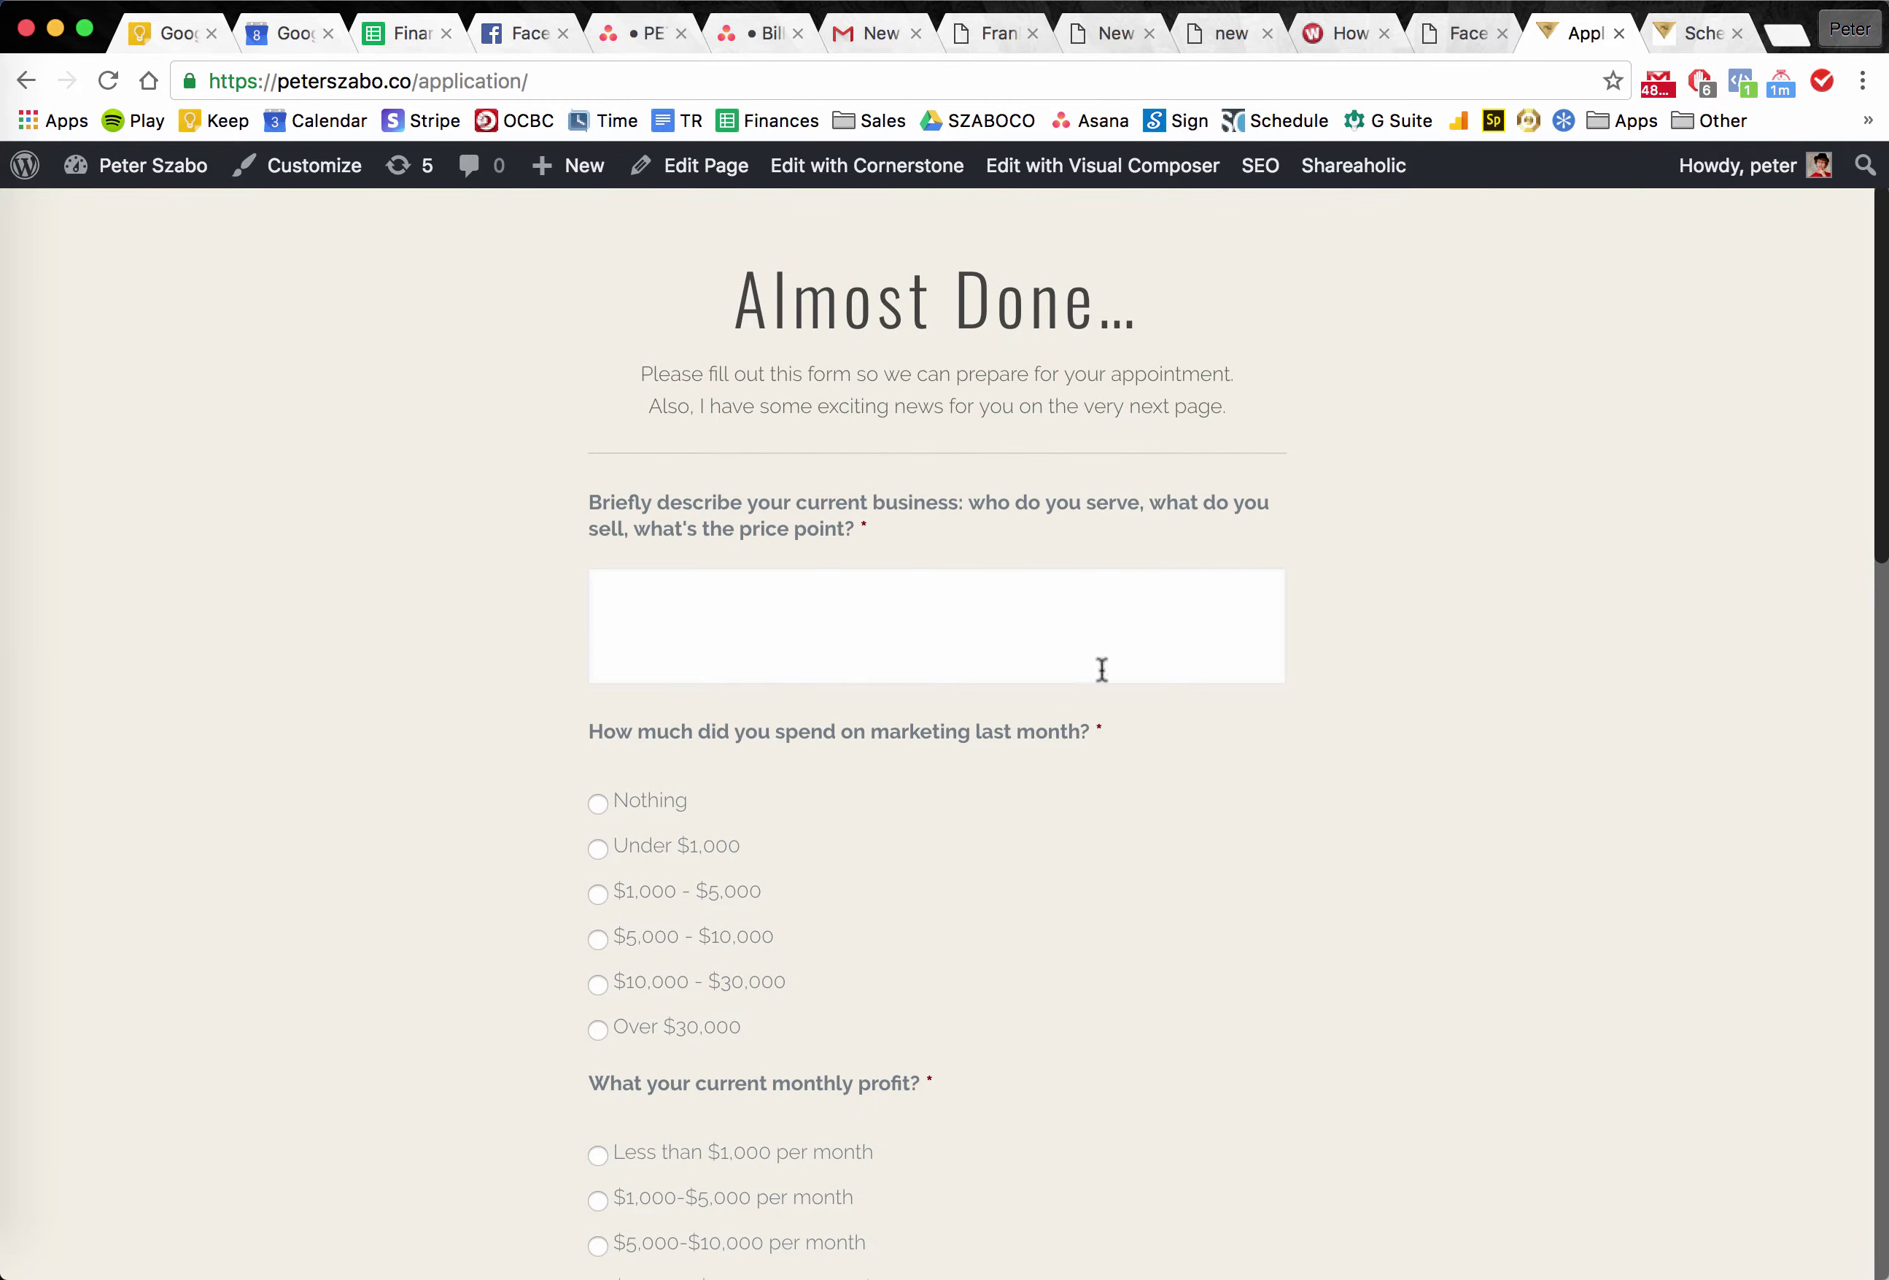
{"action": "scroll", "coordinate": [1602, 675], "scroll_direction": "up", "scroll_amount": 2}
{"action": "scroll", "coordinate": [1602, 675], "scroll_direction": "down", "scroll_amount": 15}
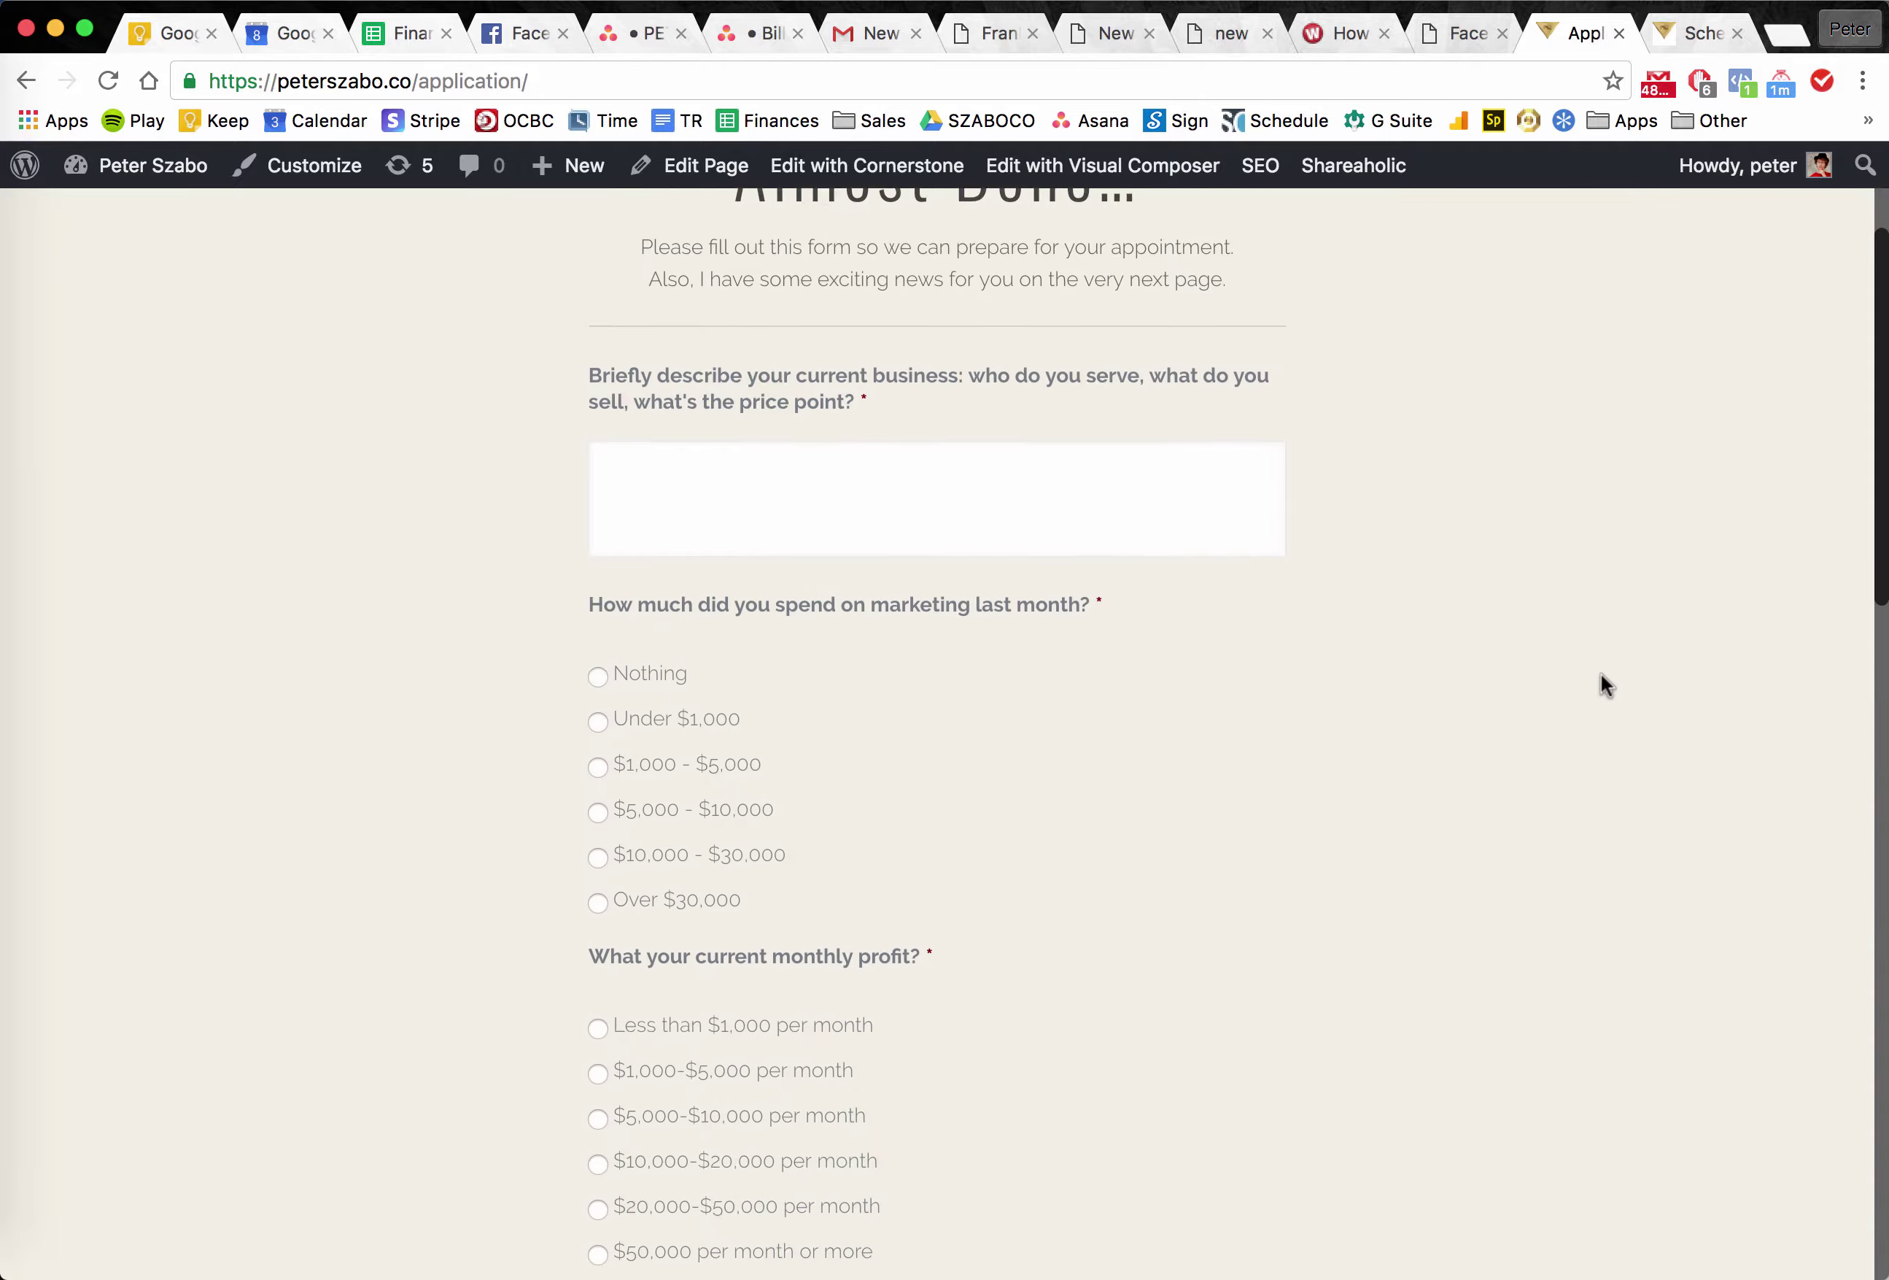
{"action": "scroll", "coordinate": [979, 694], "scroll_direction": "down", "scroll_amount": 4}
{"action": "scroll", "coordinate": [1333, 728], "scroll_direction": "up", "scroll_amount": 20}
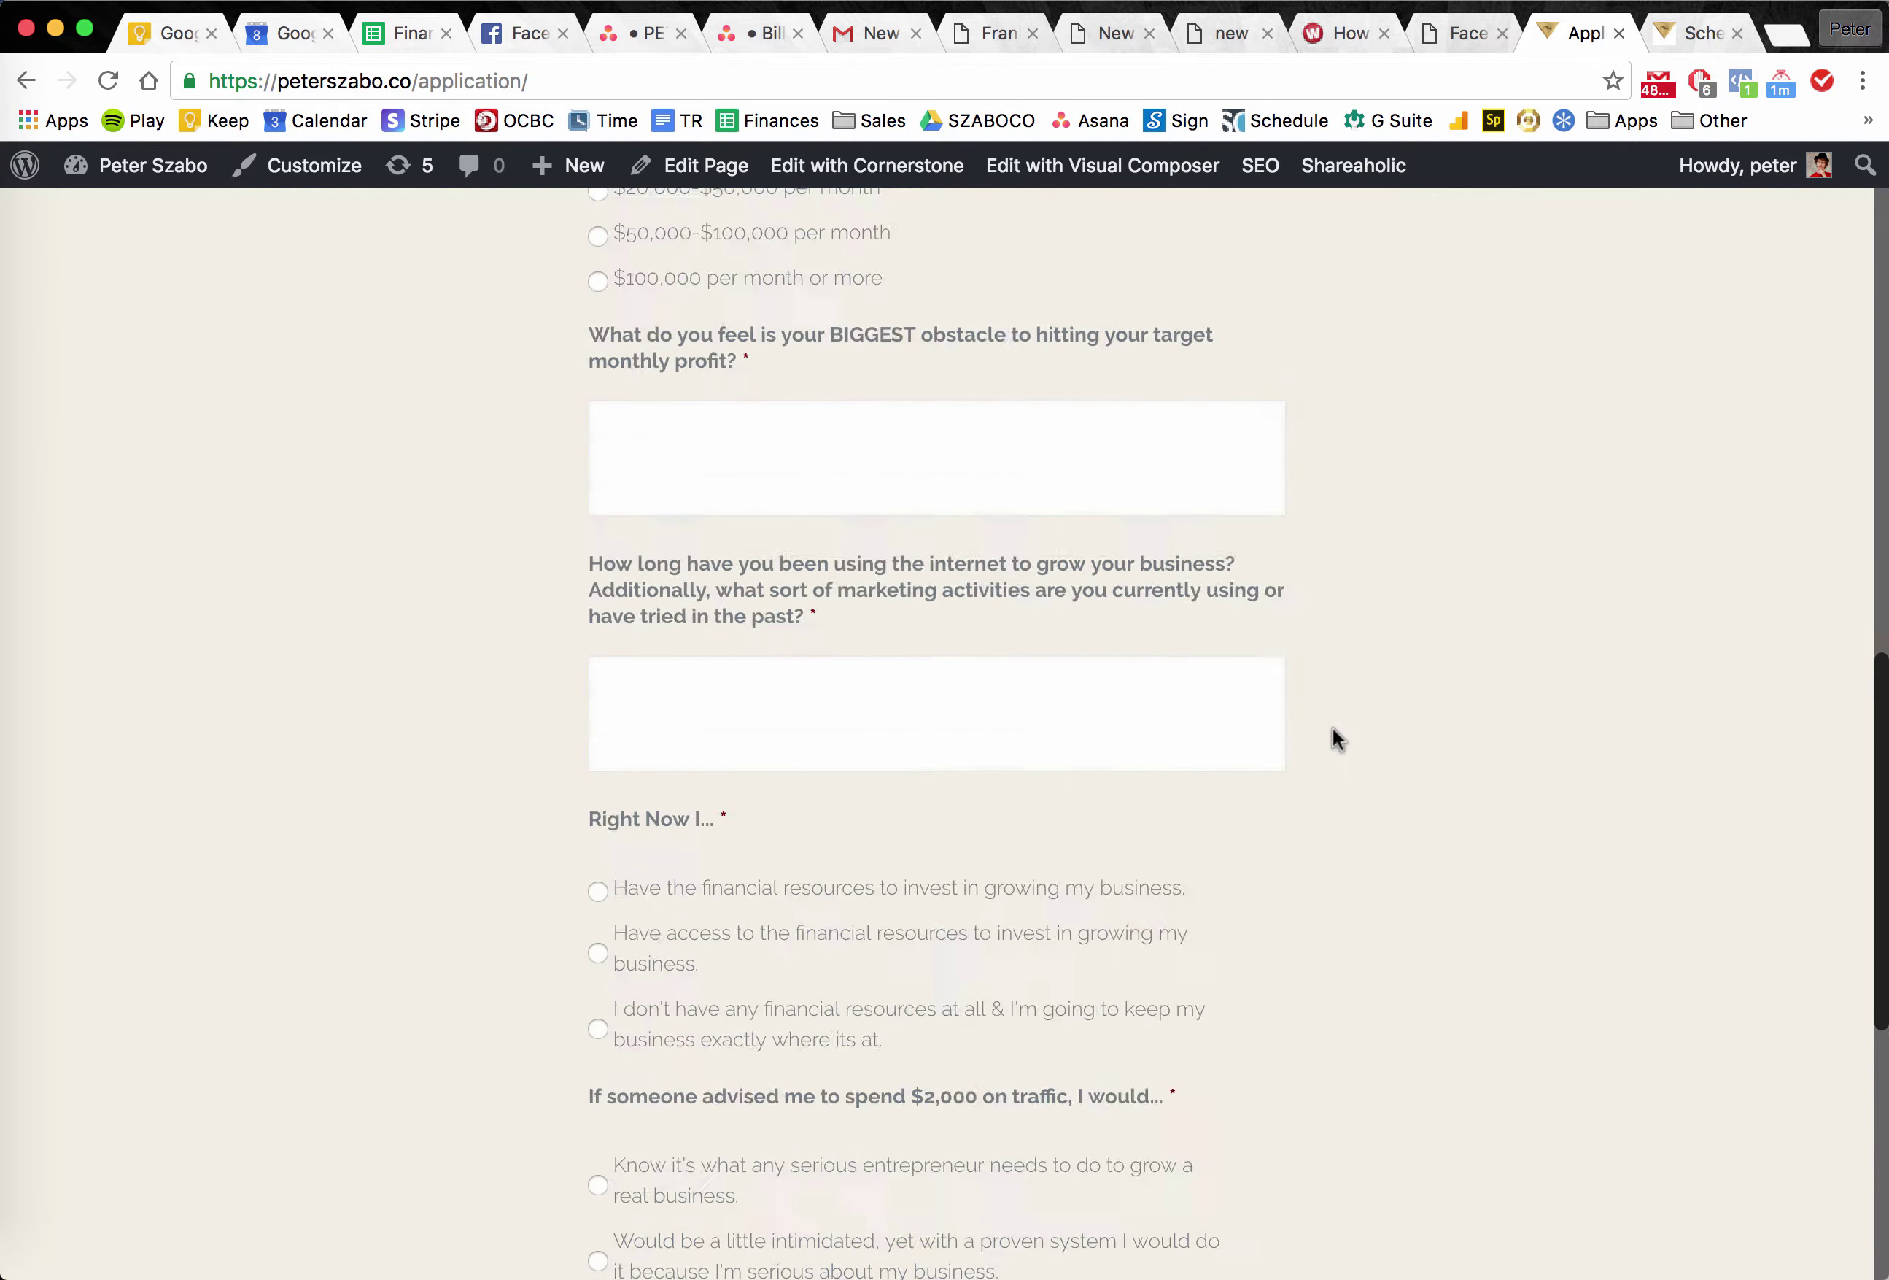
{"action": "left_click", "coordinate": [827, 761]}
{"action": "left_click", "coordinate": [1403, 694]}
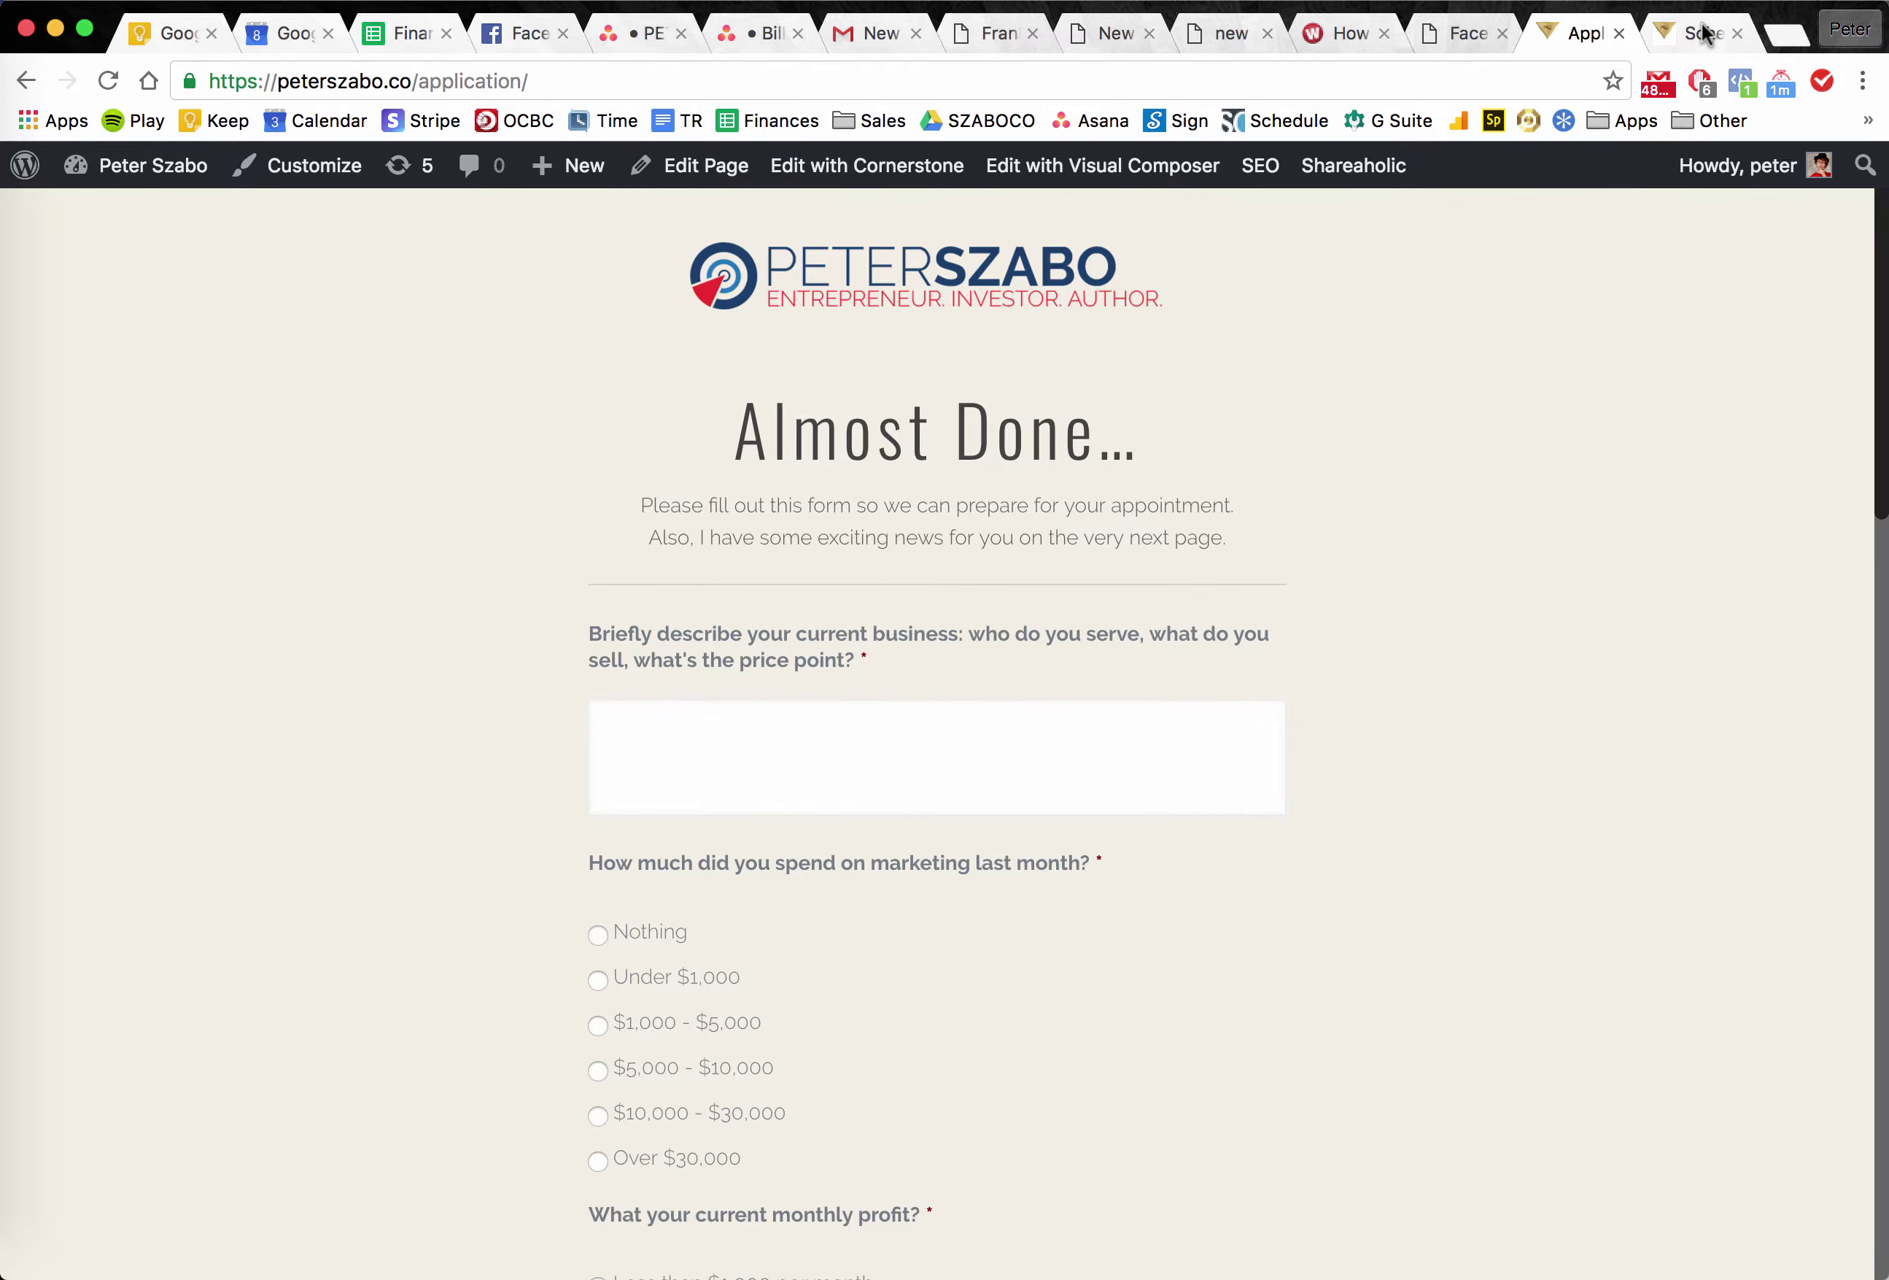
Compare the application form's description field and first question label with the old booking page.
{"action": "left_click", "coordinate": [1703, 33]}
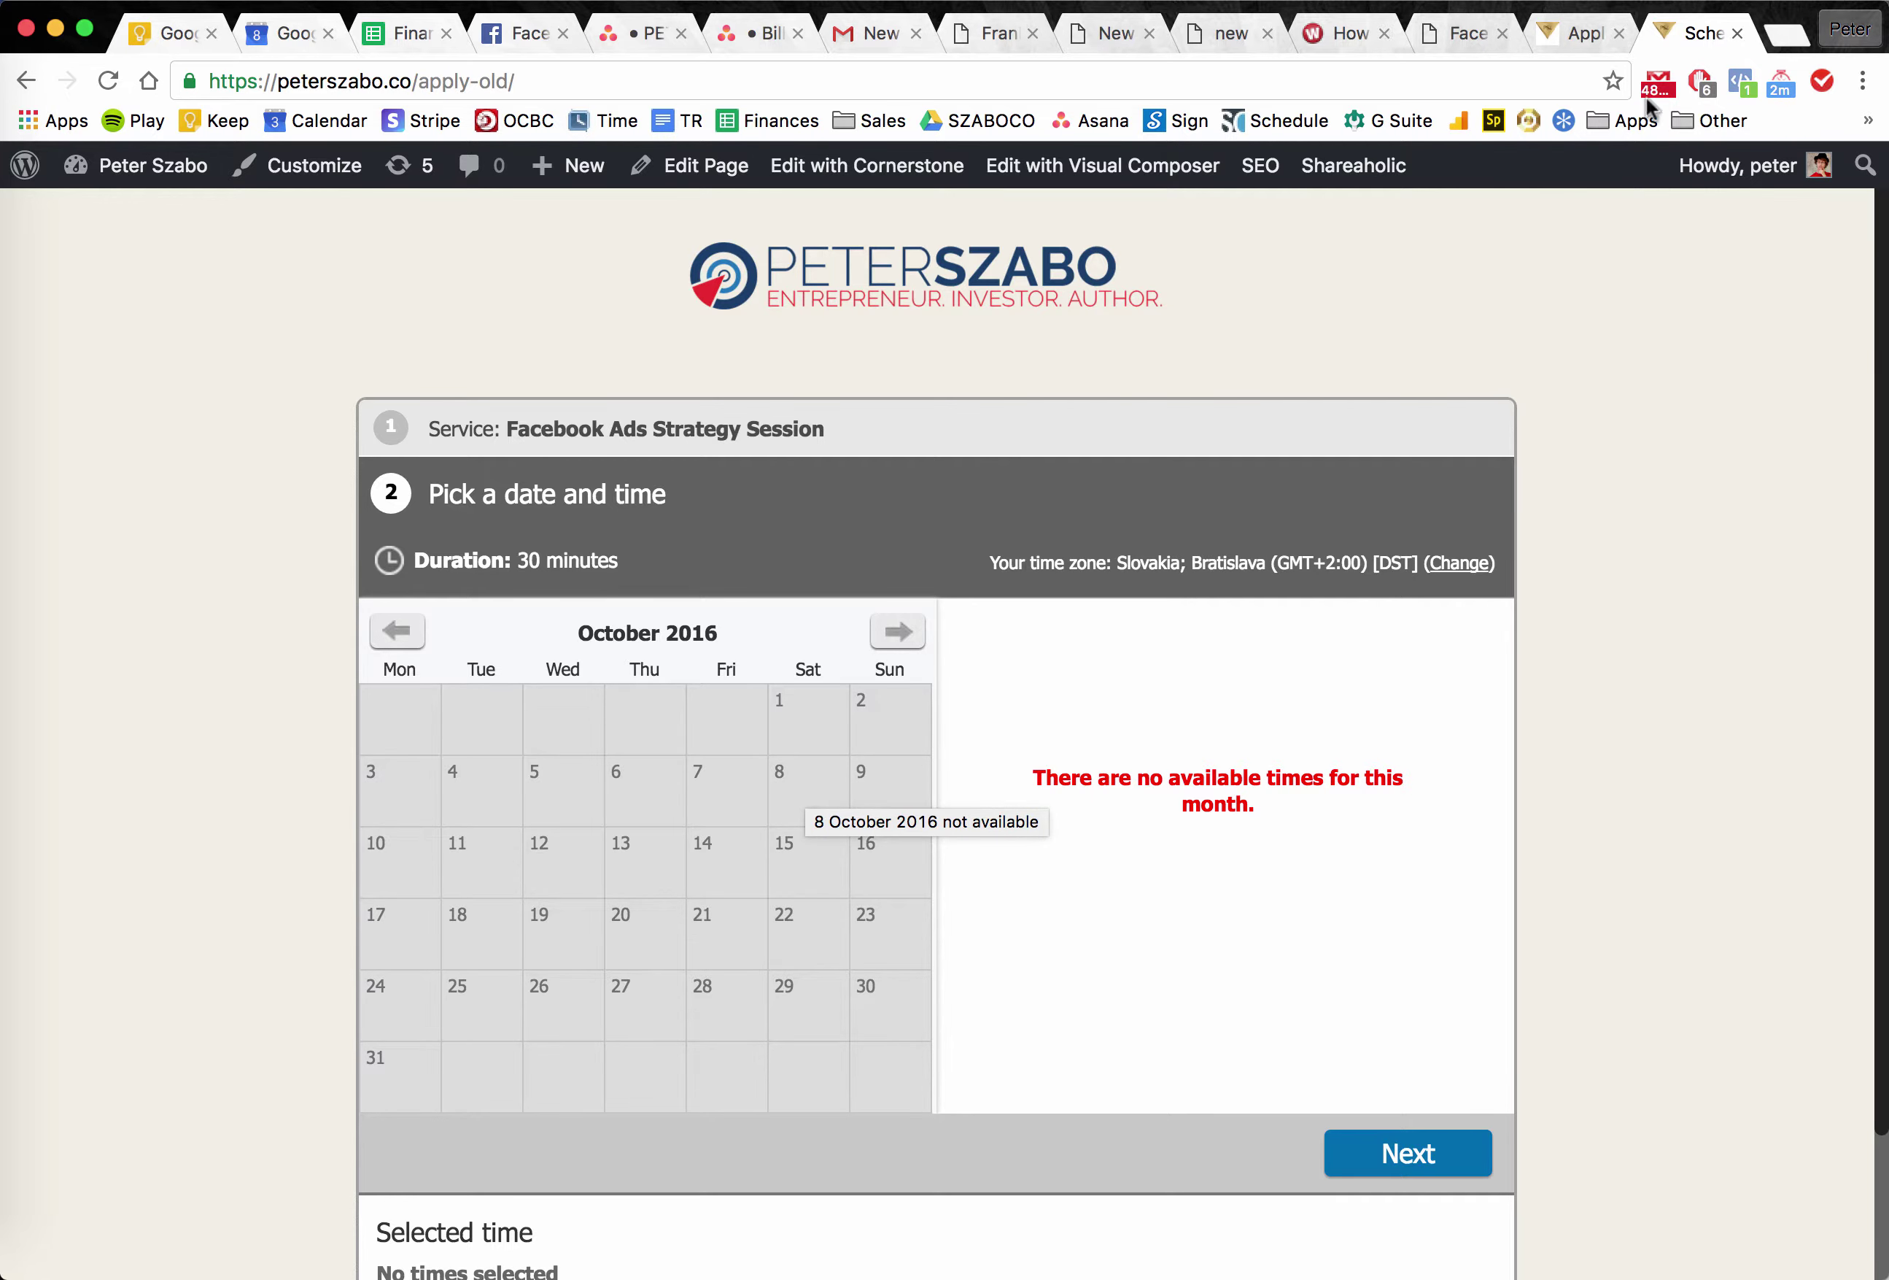
{"action": "left_click", "coordinate": [1564, 53]}
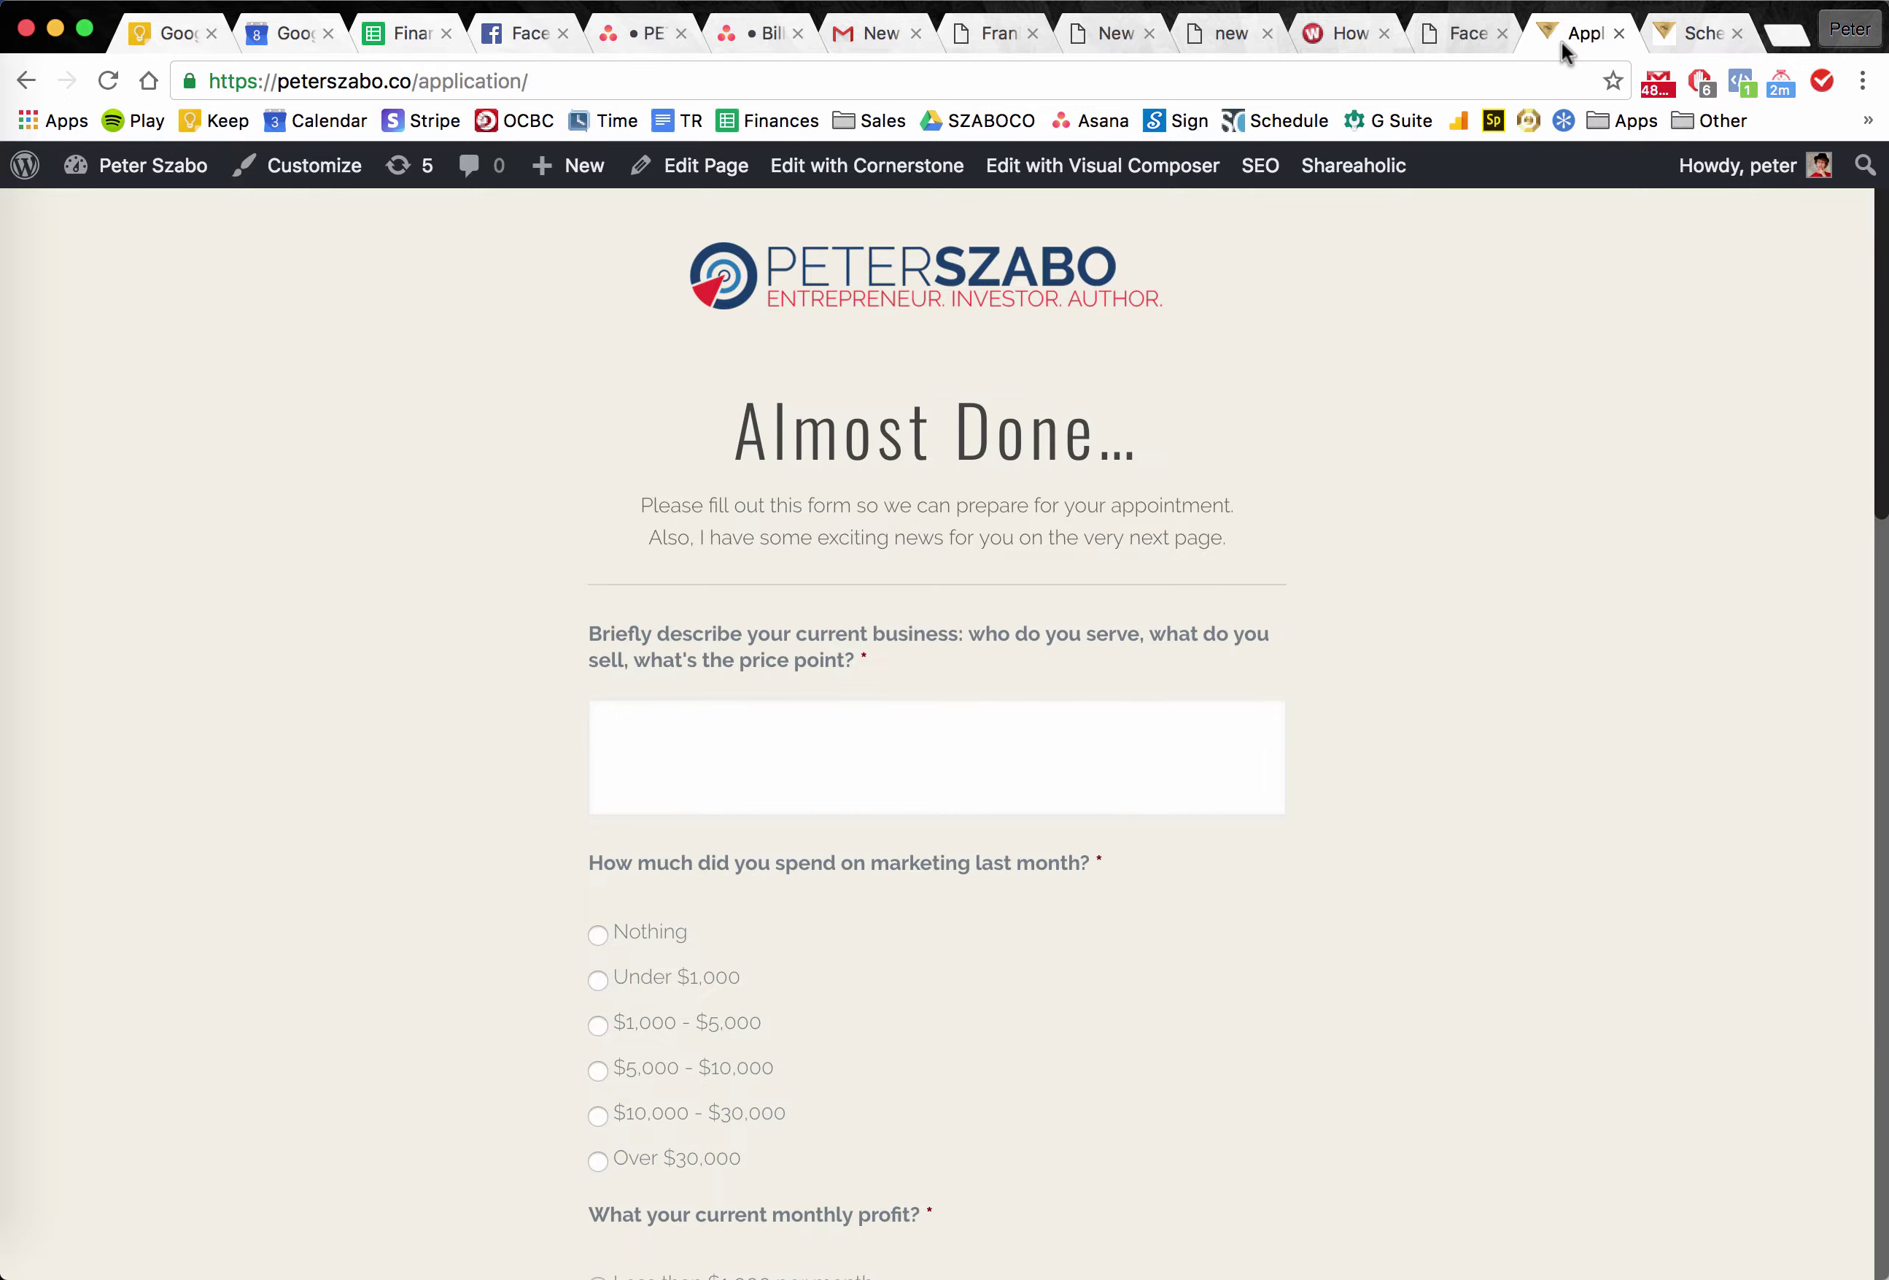
{"action": "left_click", "coordinate": [1046, 747]}
{"action": "left_click", "coordinate": [1647, 751]}
{"action": "left_click", "coordinate": [1699, 50]}
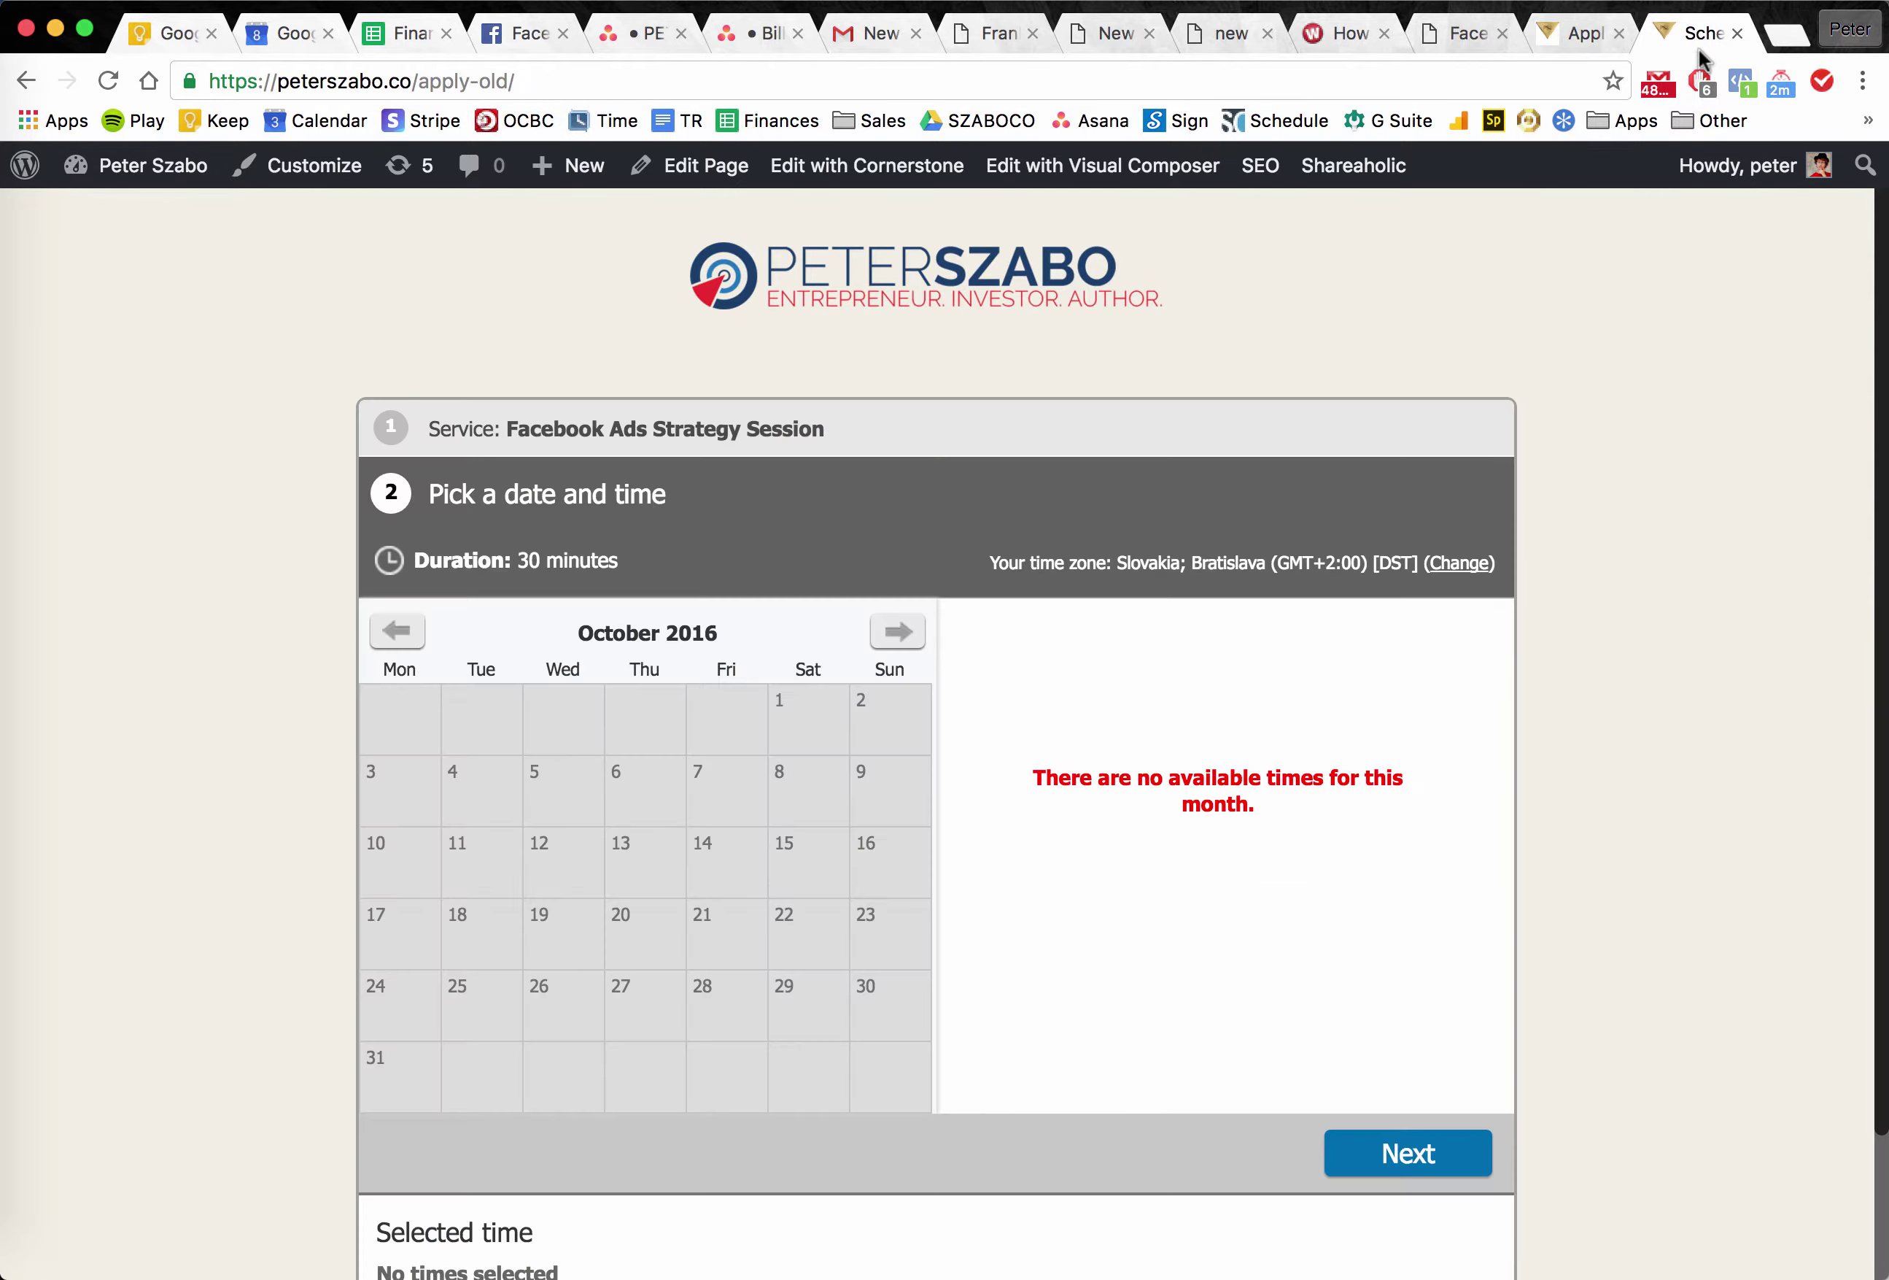
{"action": "left_click", "coordinate": [1557, 46]}
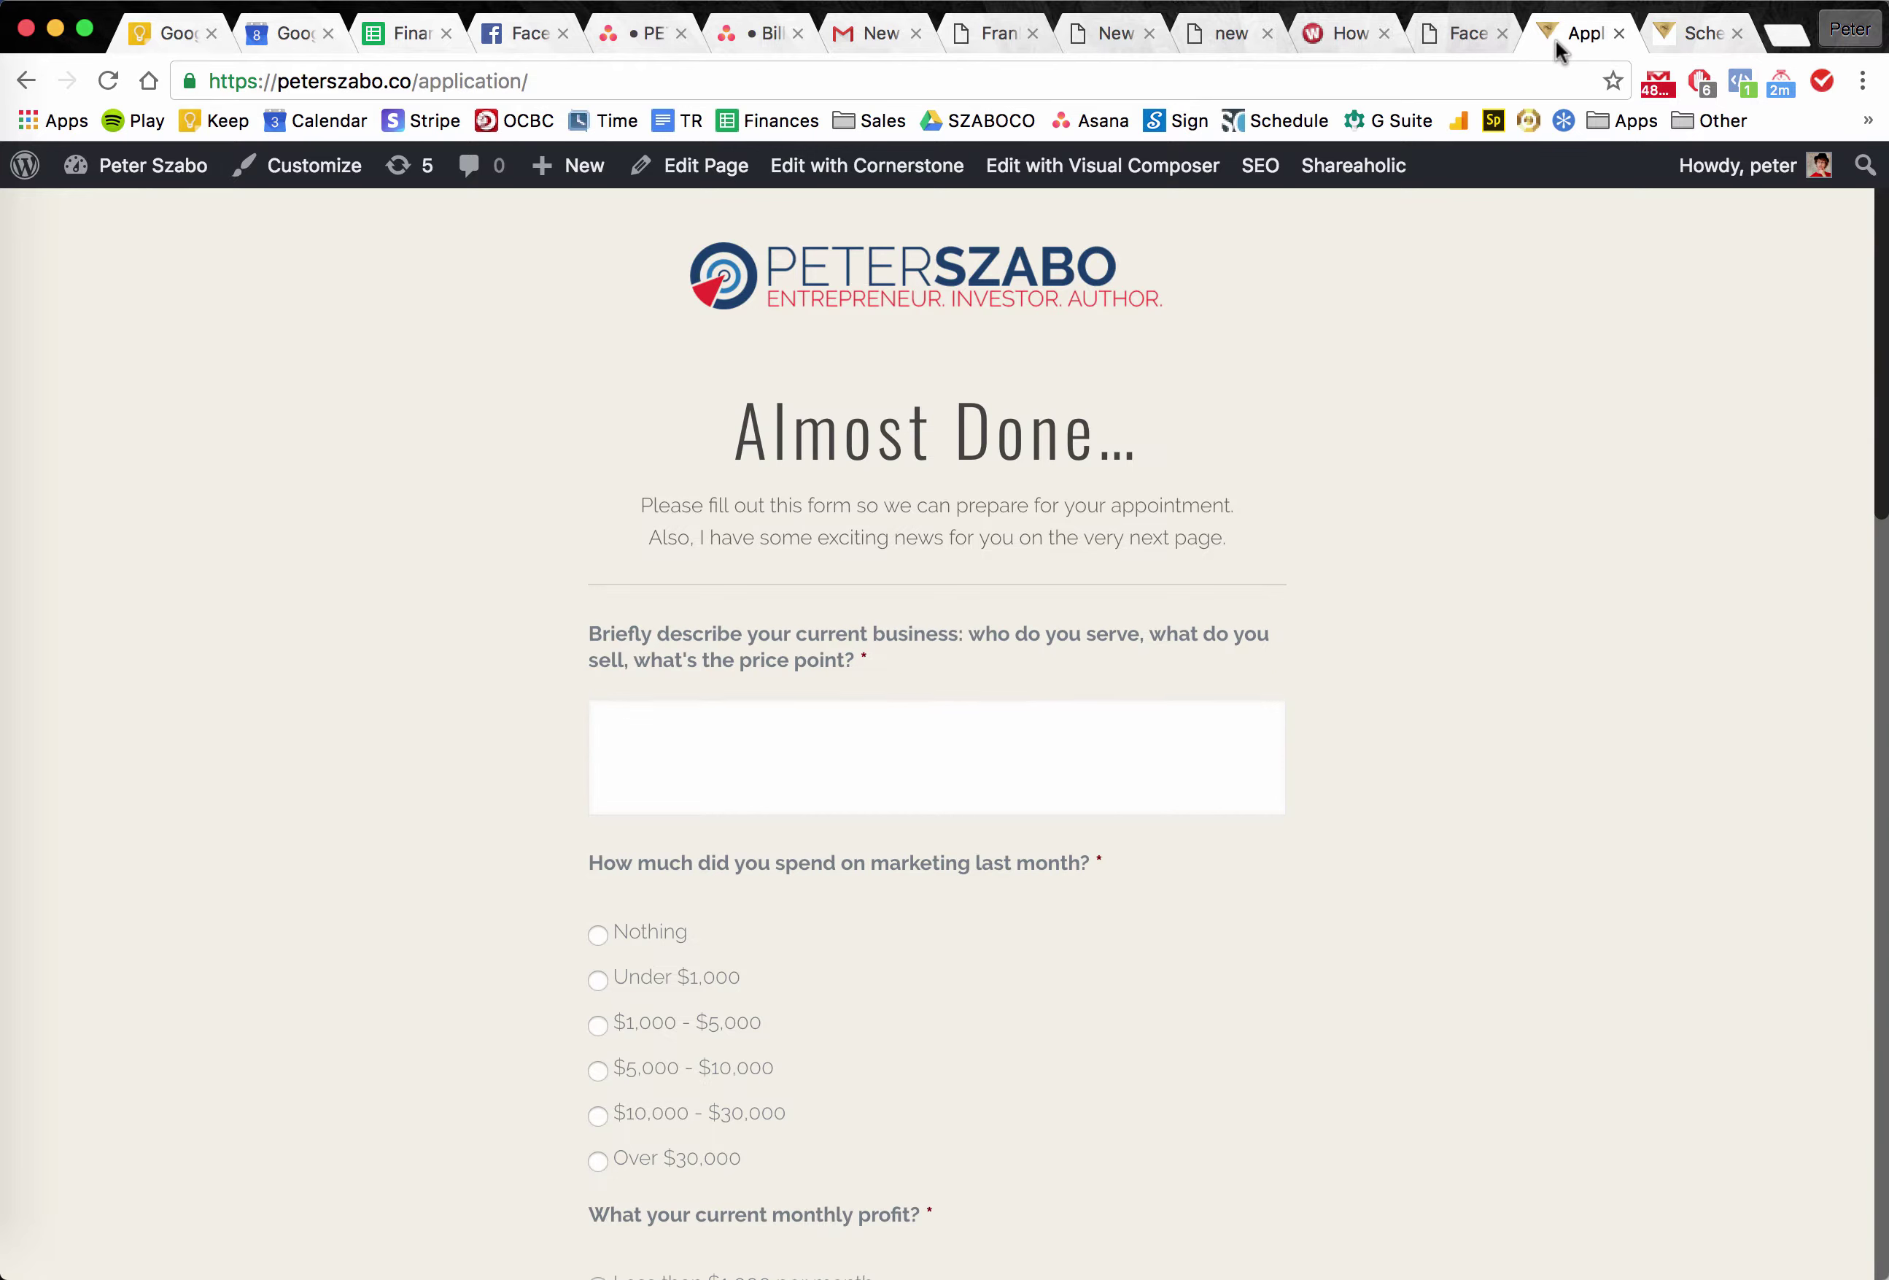
{"action": "triple_click", "coordinate": [1240, 599]}
{"action": "left_click", "coordinate": [1240, 601]}
Compare the exciting-news line and Almost Done… heading against the old page, then show lastform/7.
{"action": "left_click", "coordinate": [1704, 37]}
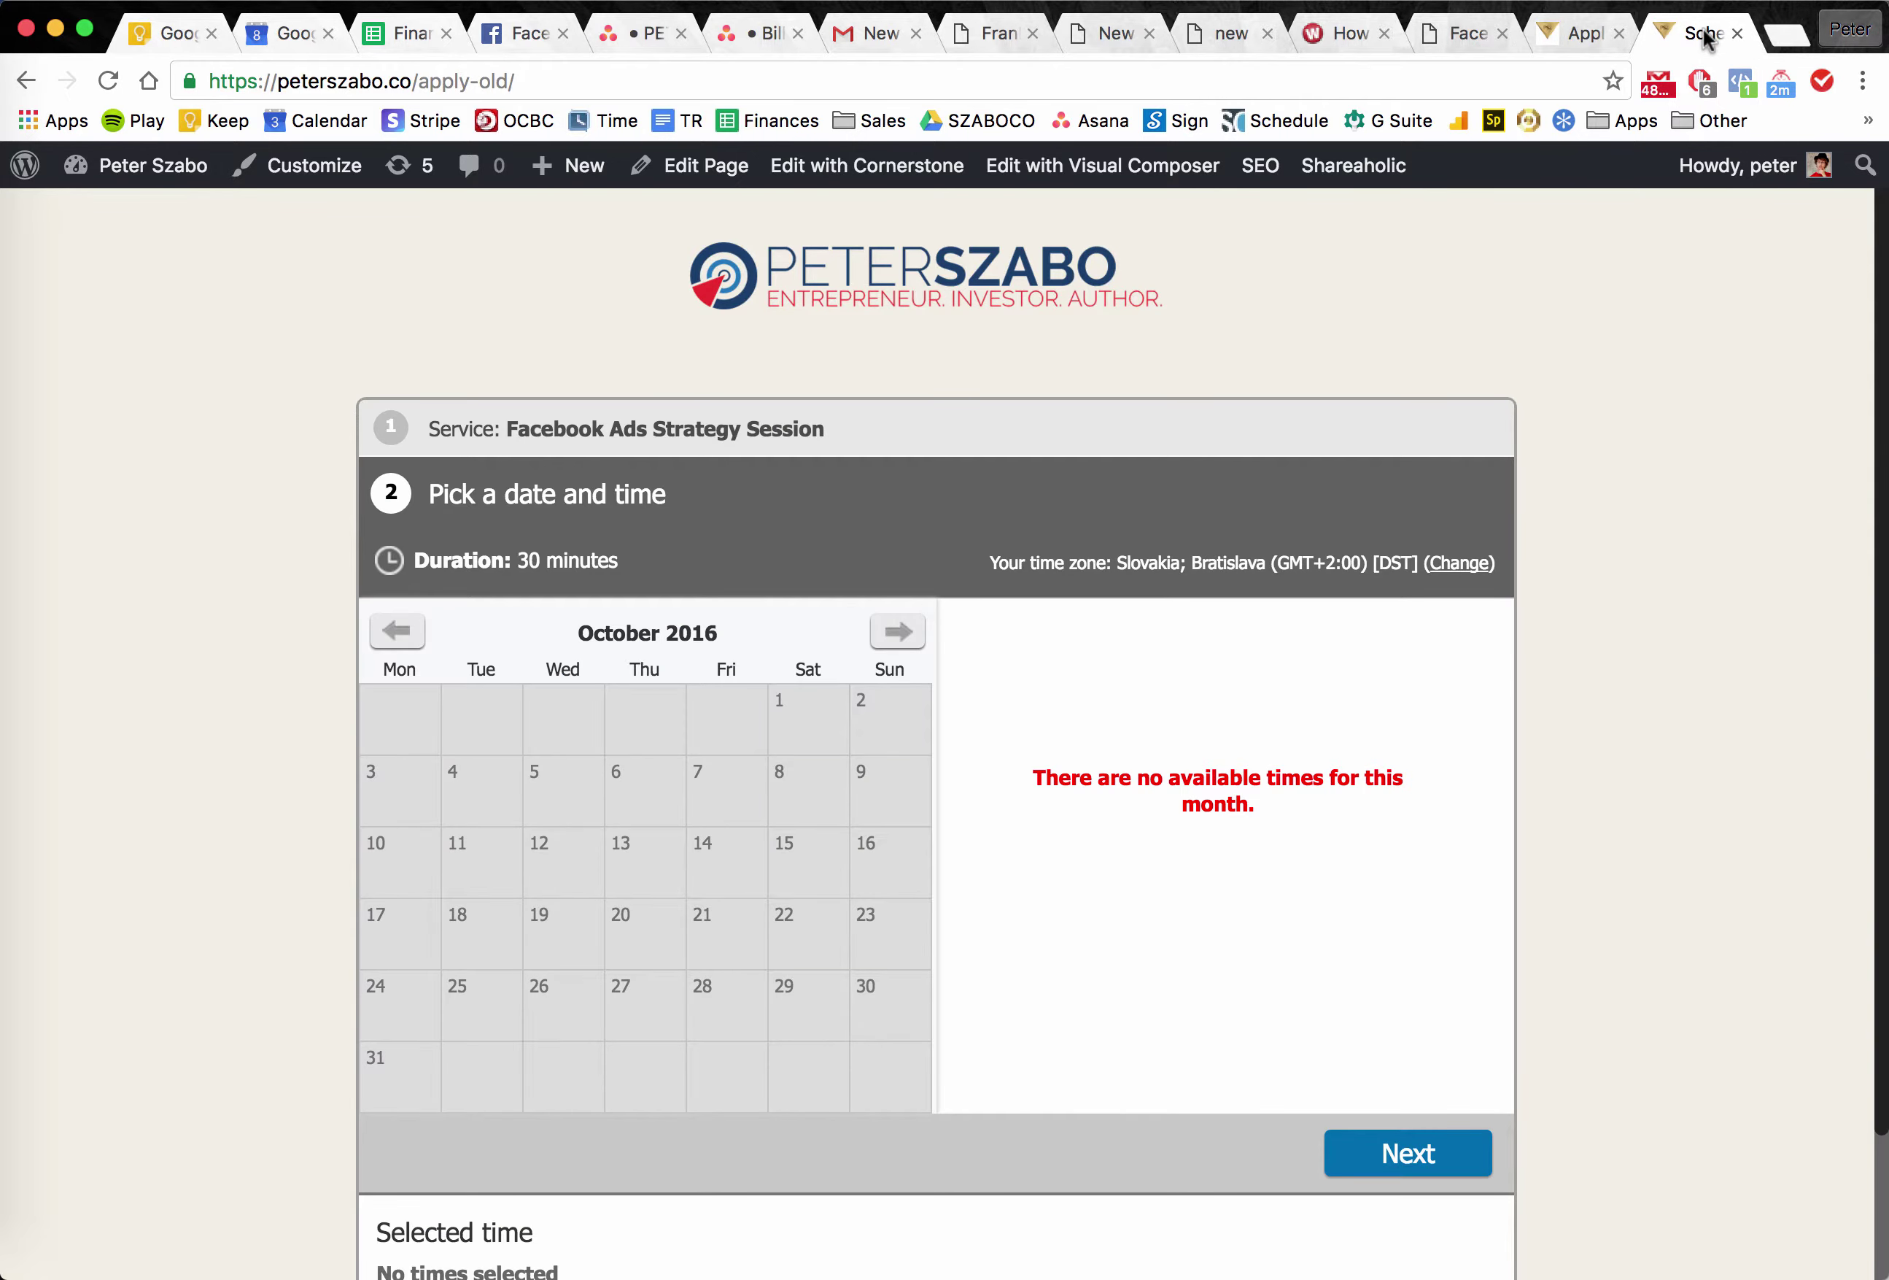
{"action": "left_click", "coordinate": [1574, 33]}
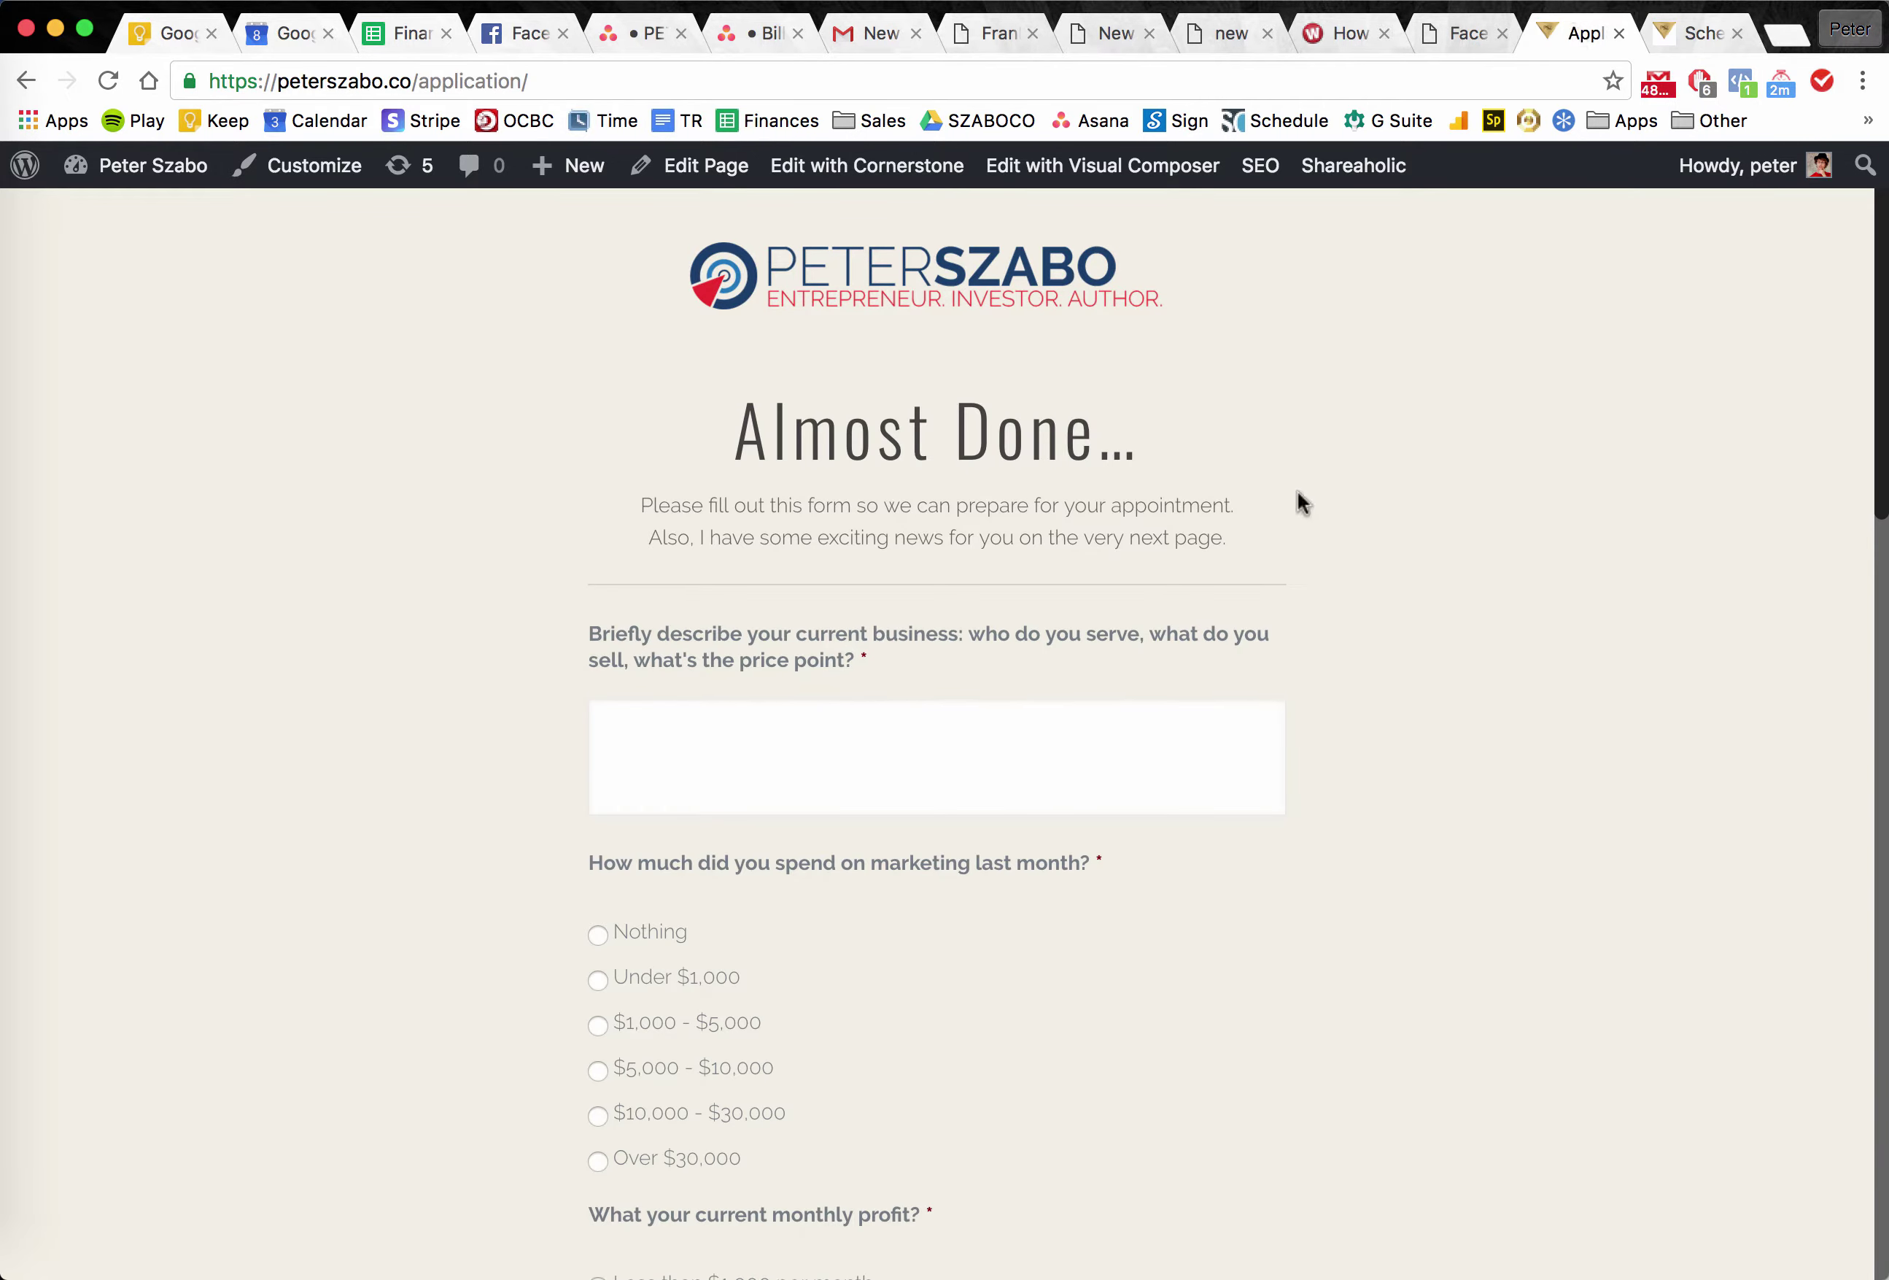
{"action": "triple_click", "coordinate": [1119, 523]}
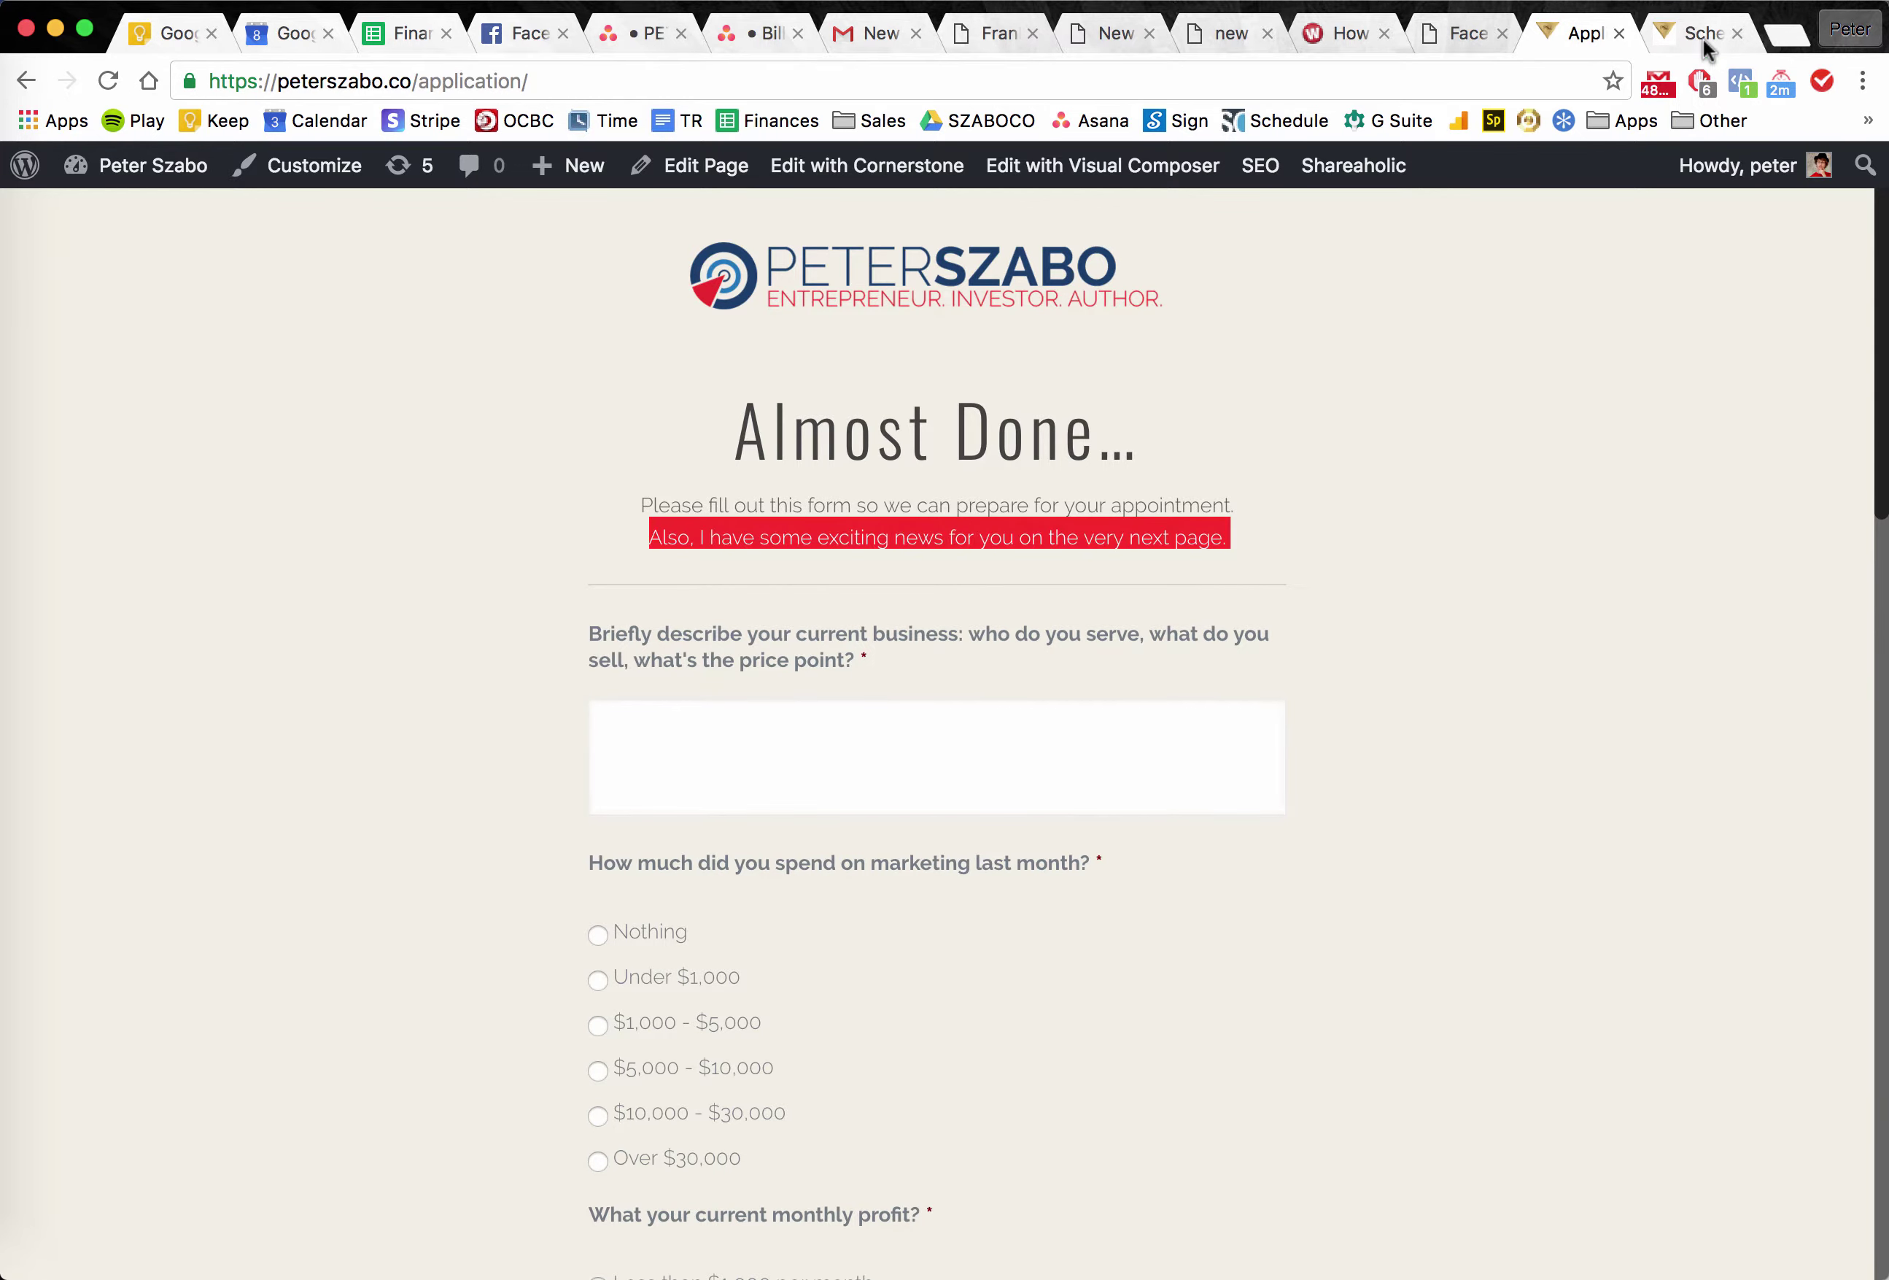
{"action": "left_click", "coordinate": [1703, 36]}
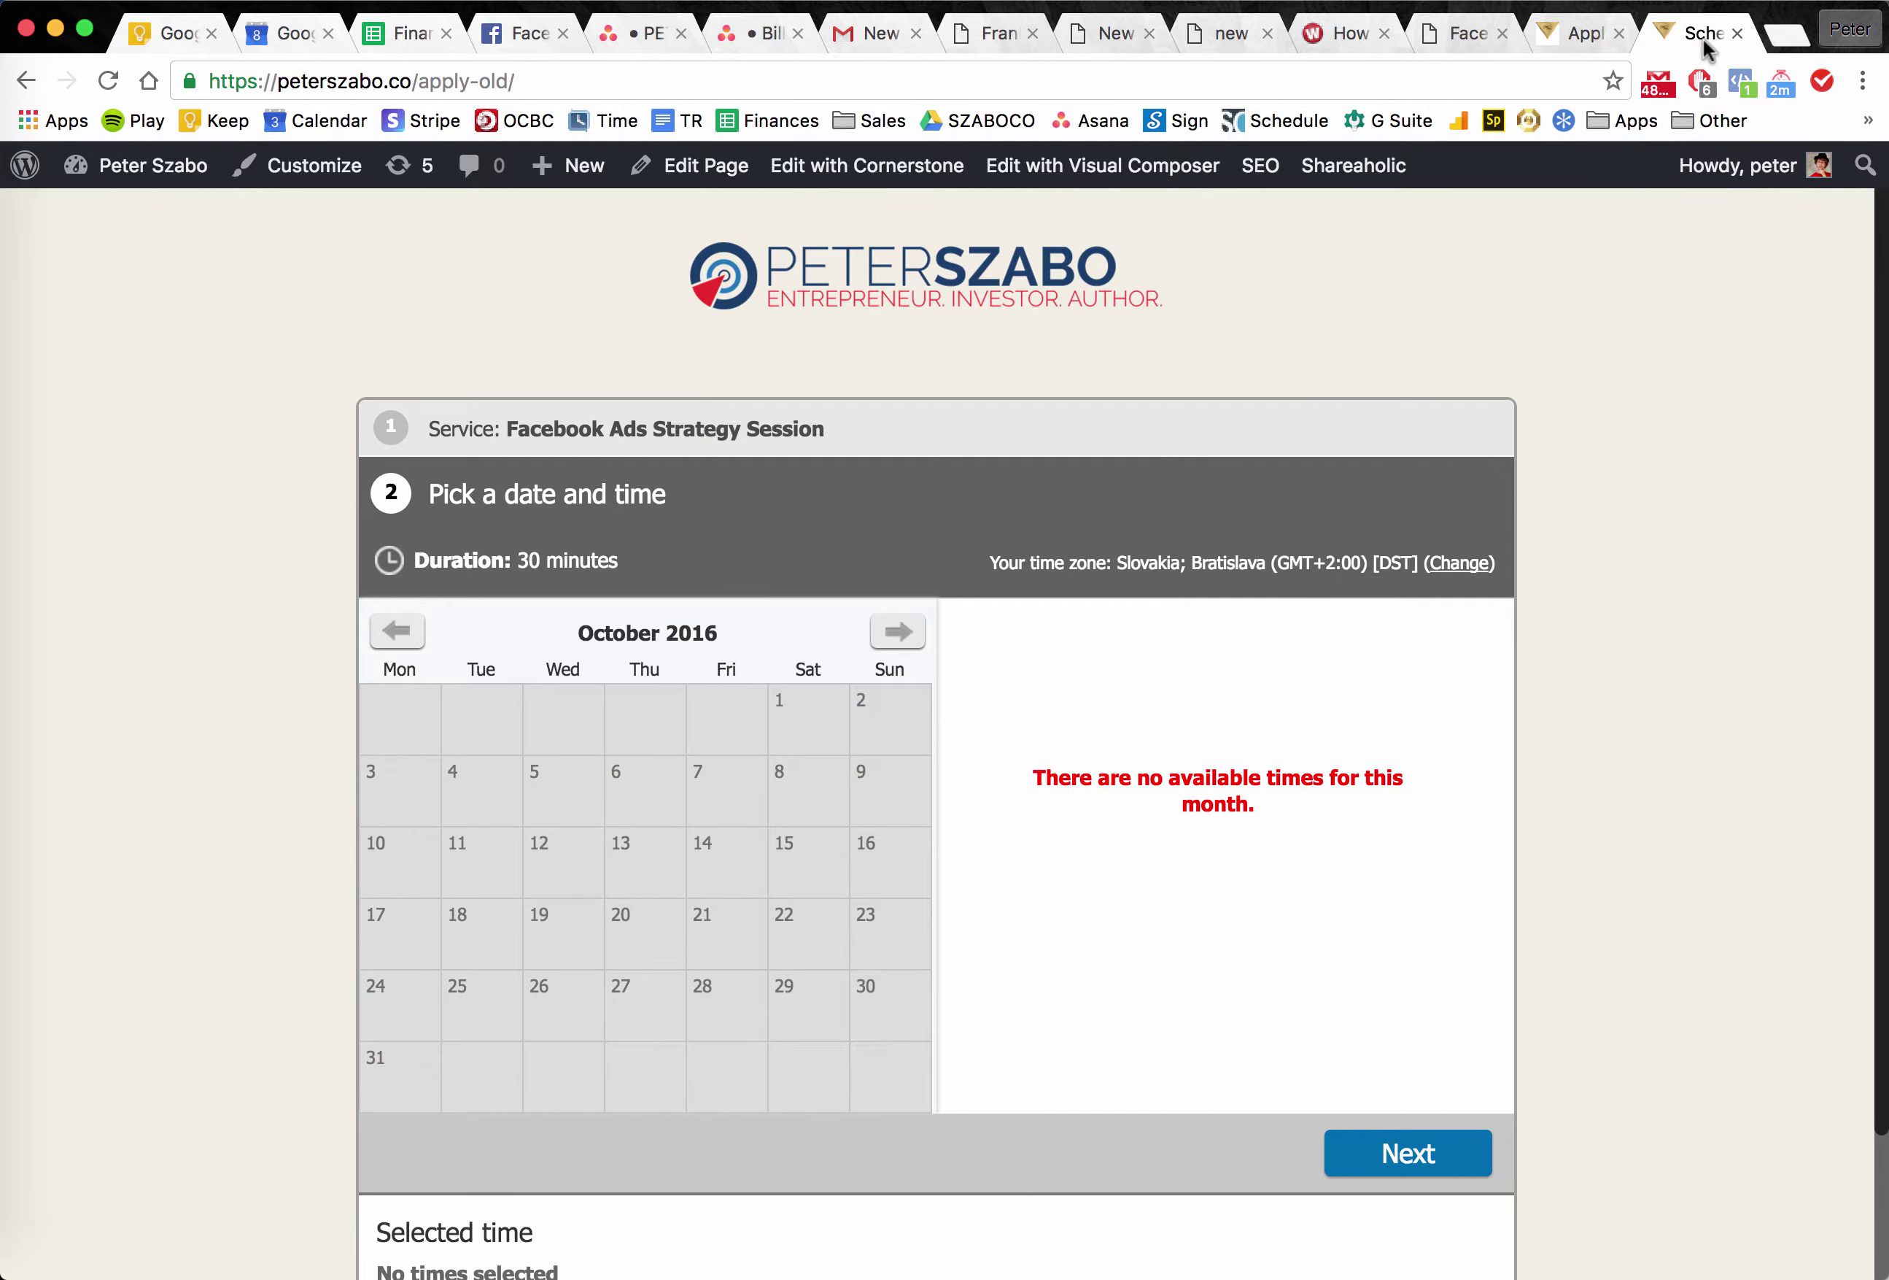
{"action": "left_click", "coordinate": [1545, 34]}
{"action": "left_click", "coordinate": [1101, 385]}
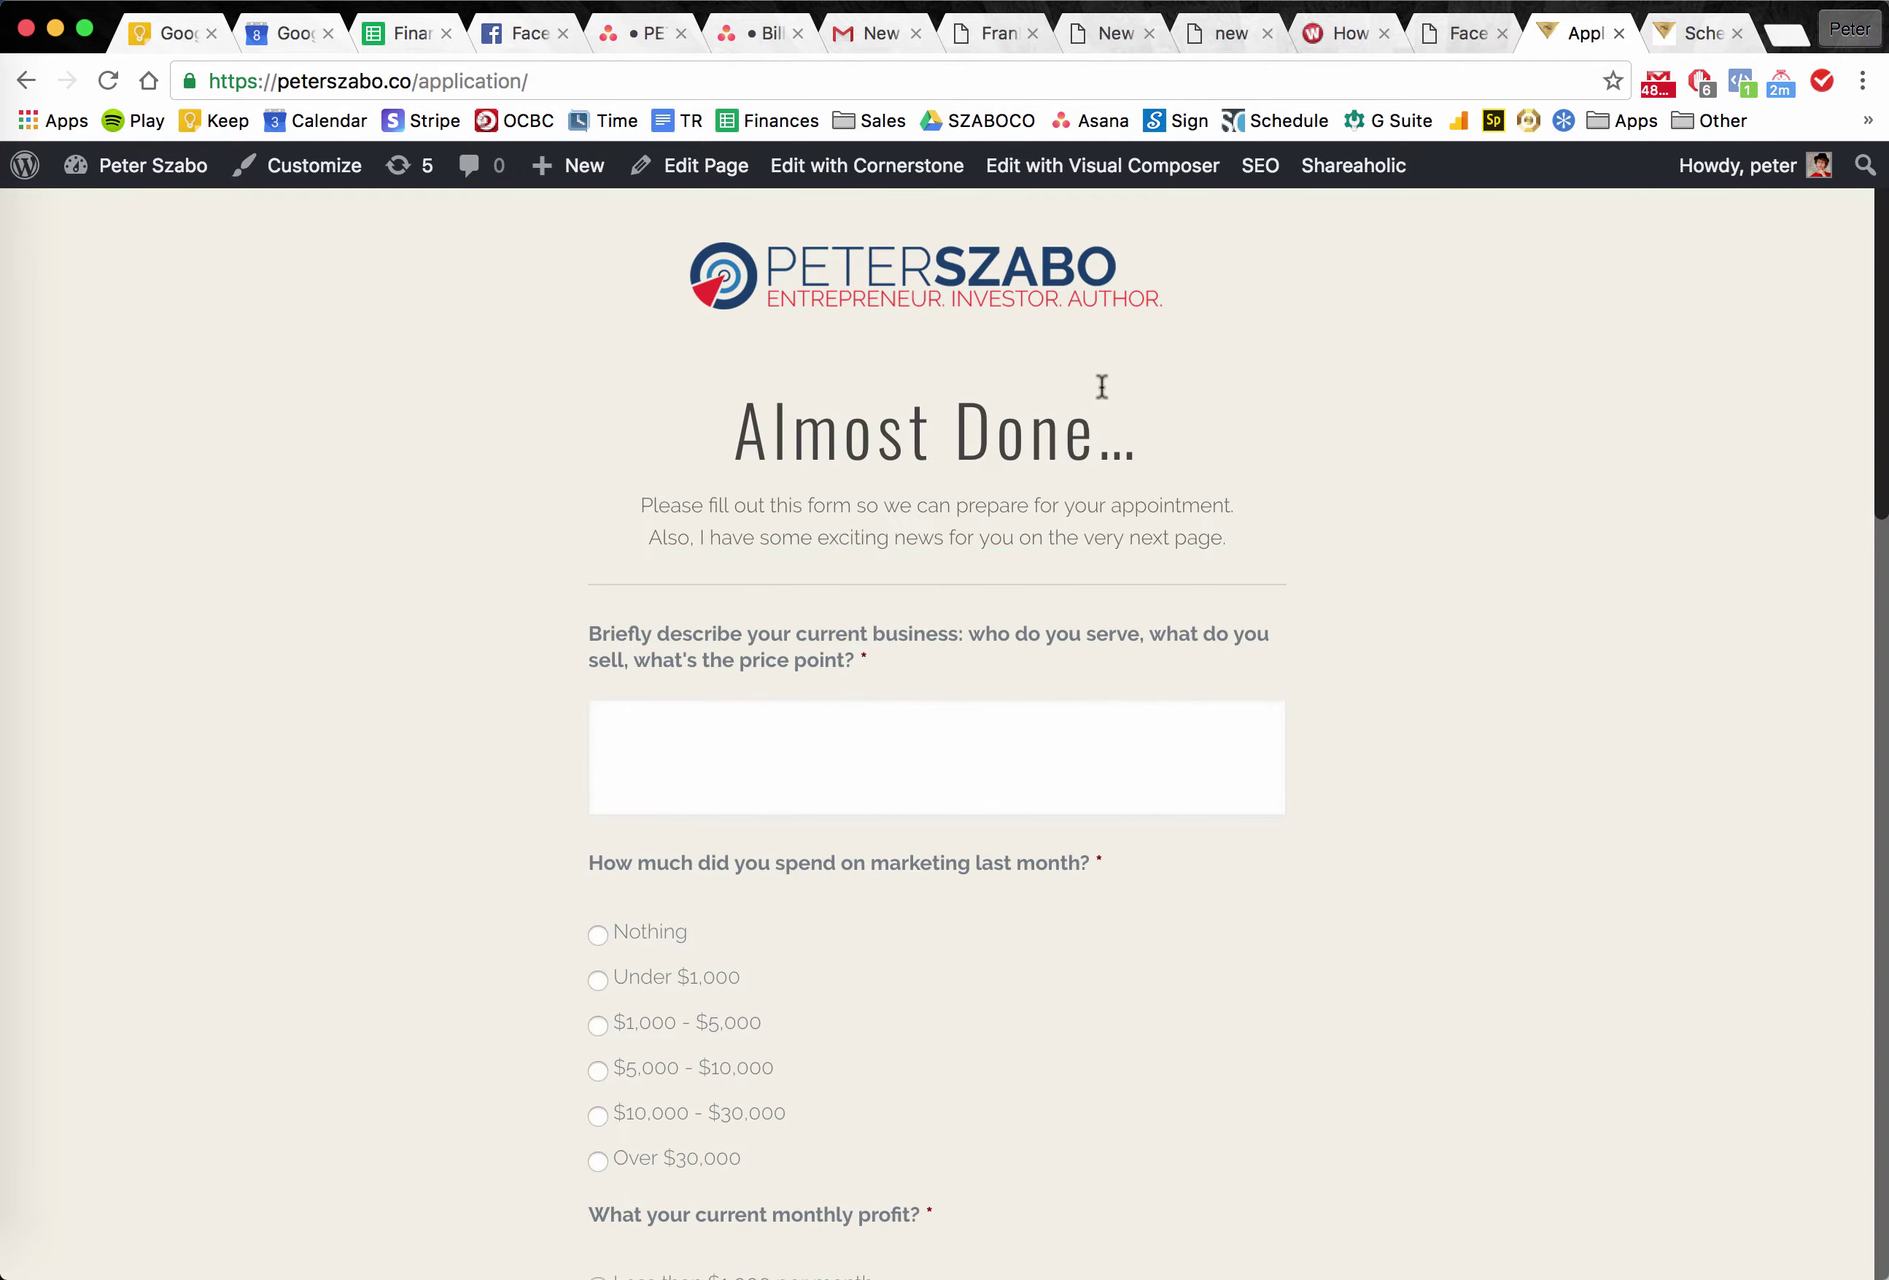
{"action": "triple_click", "coordinate": [1101, 385]}
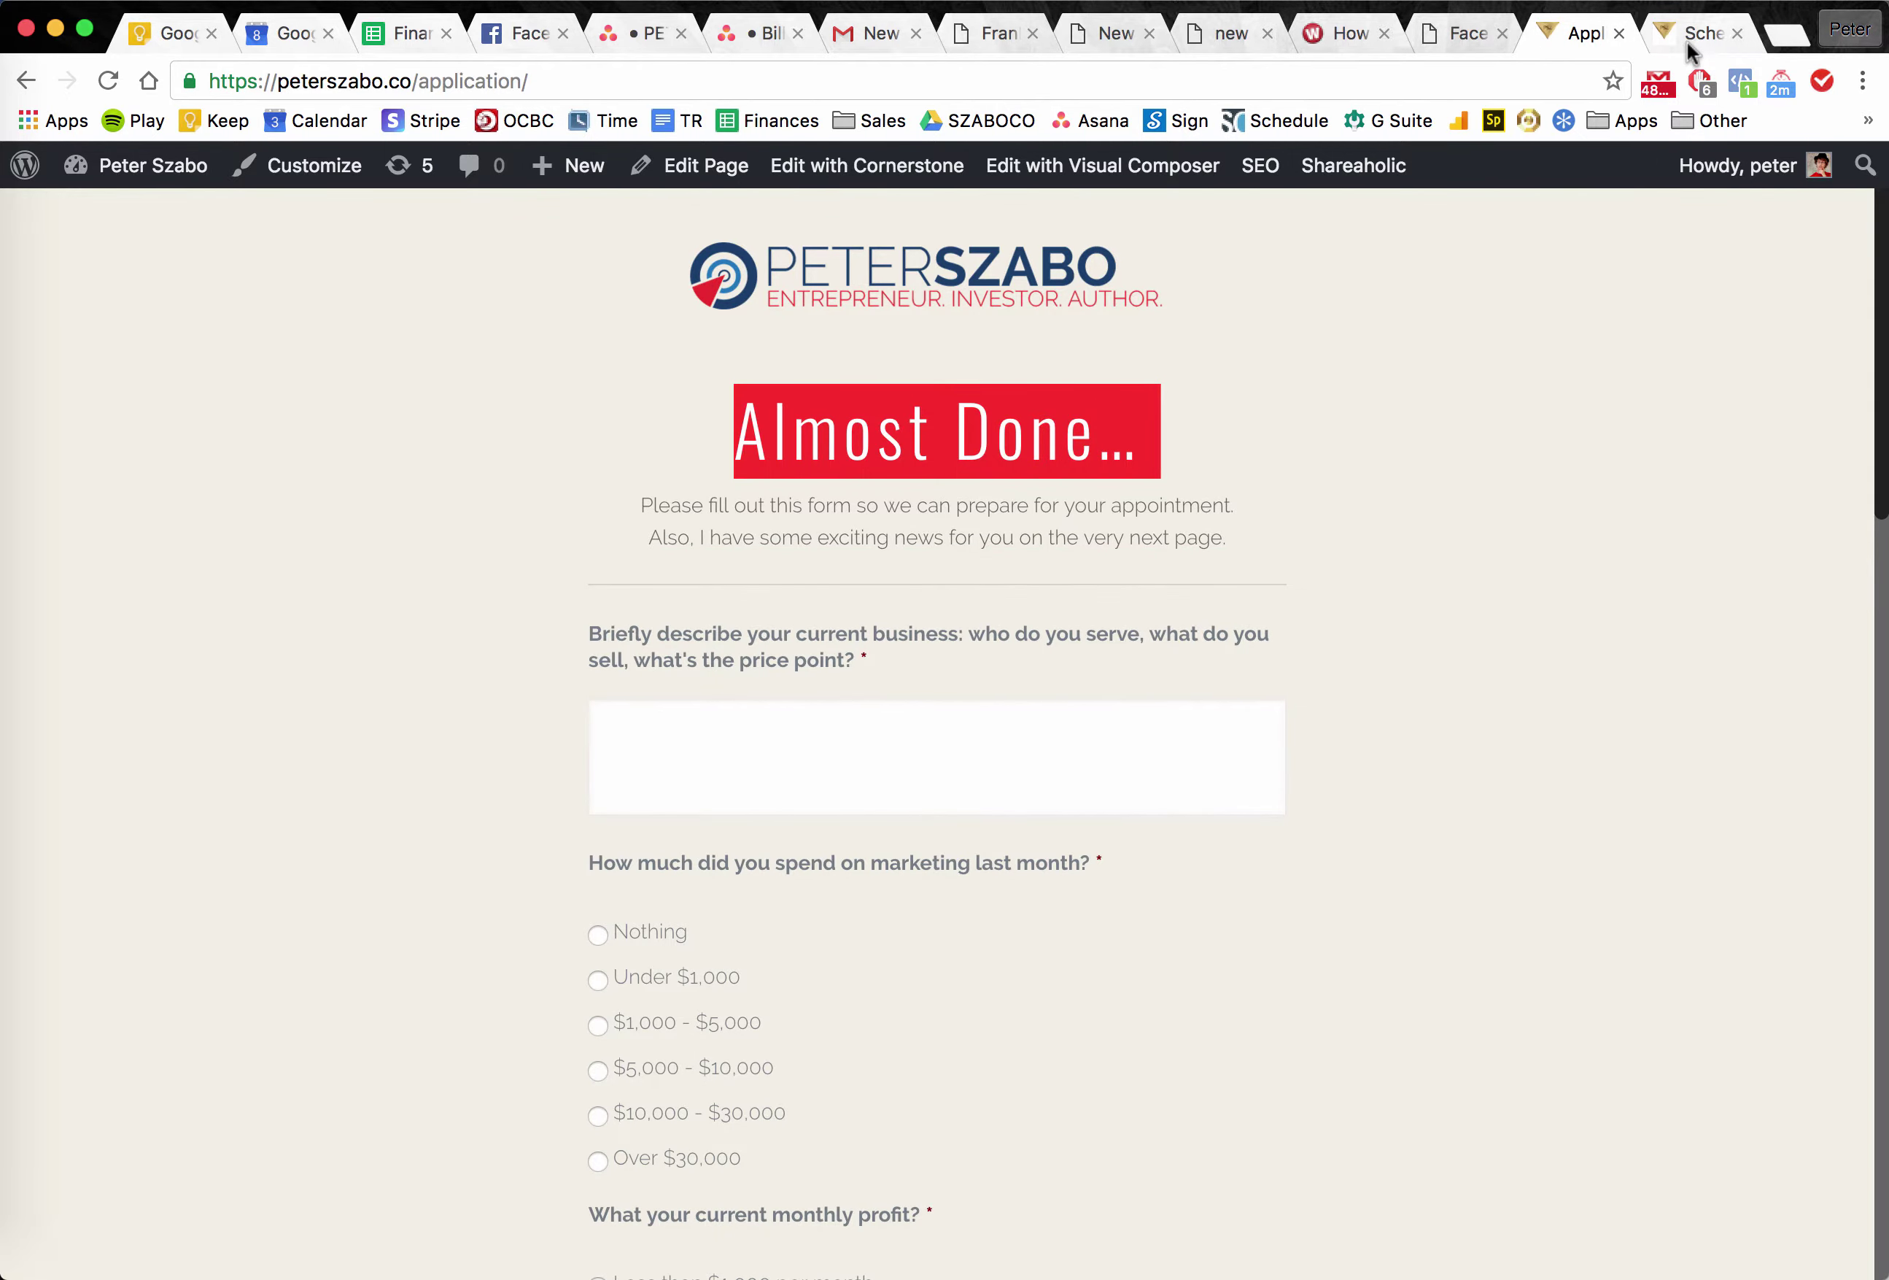
{"action": "left_click", "coordinate": [1688, 43]}
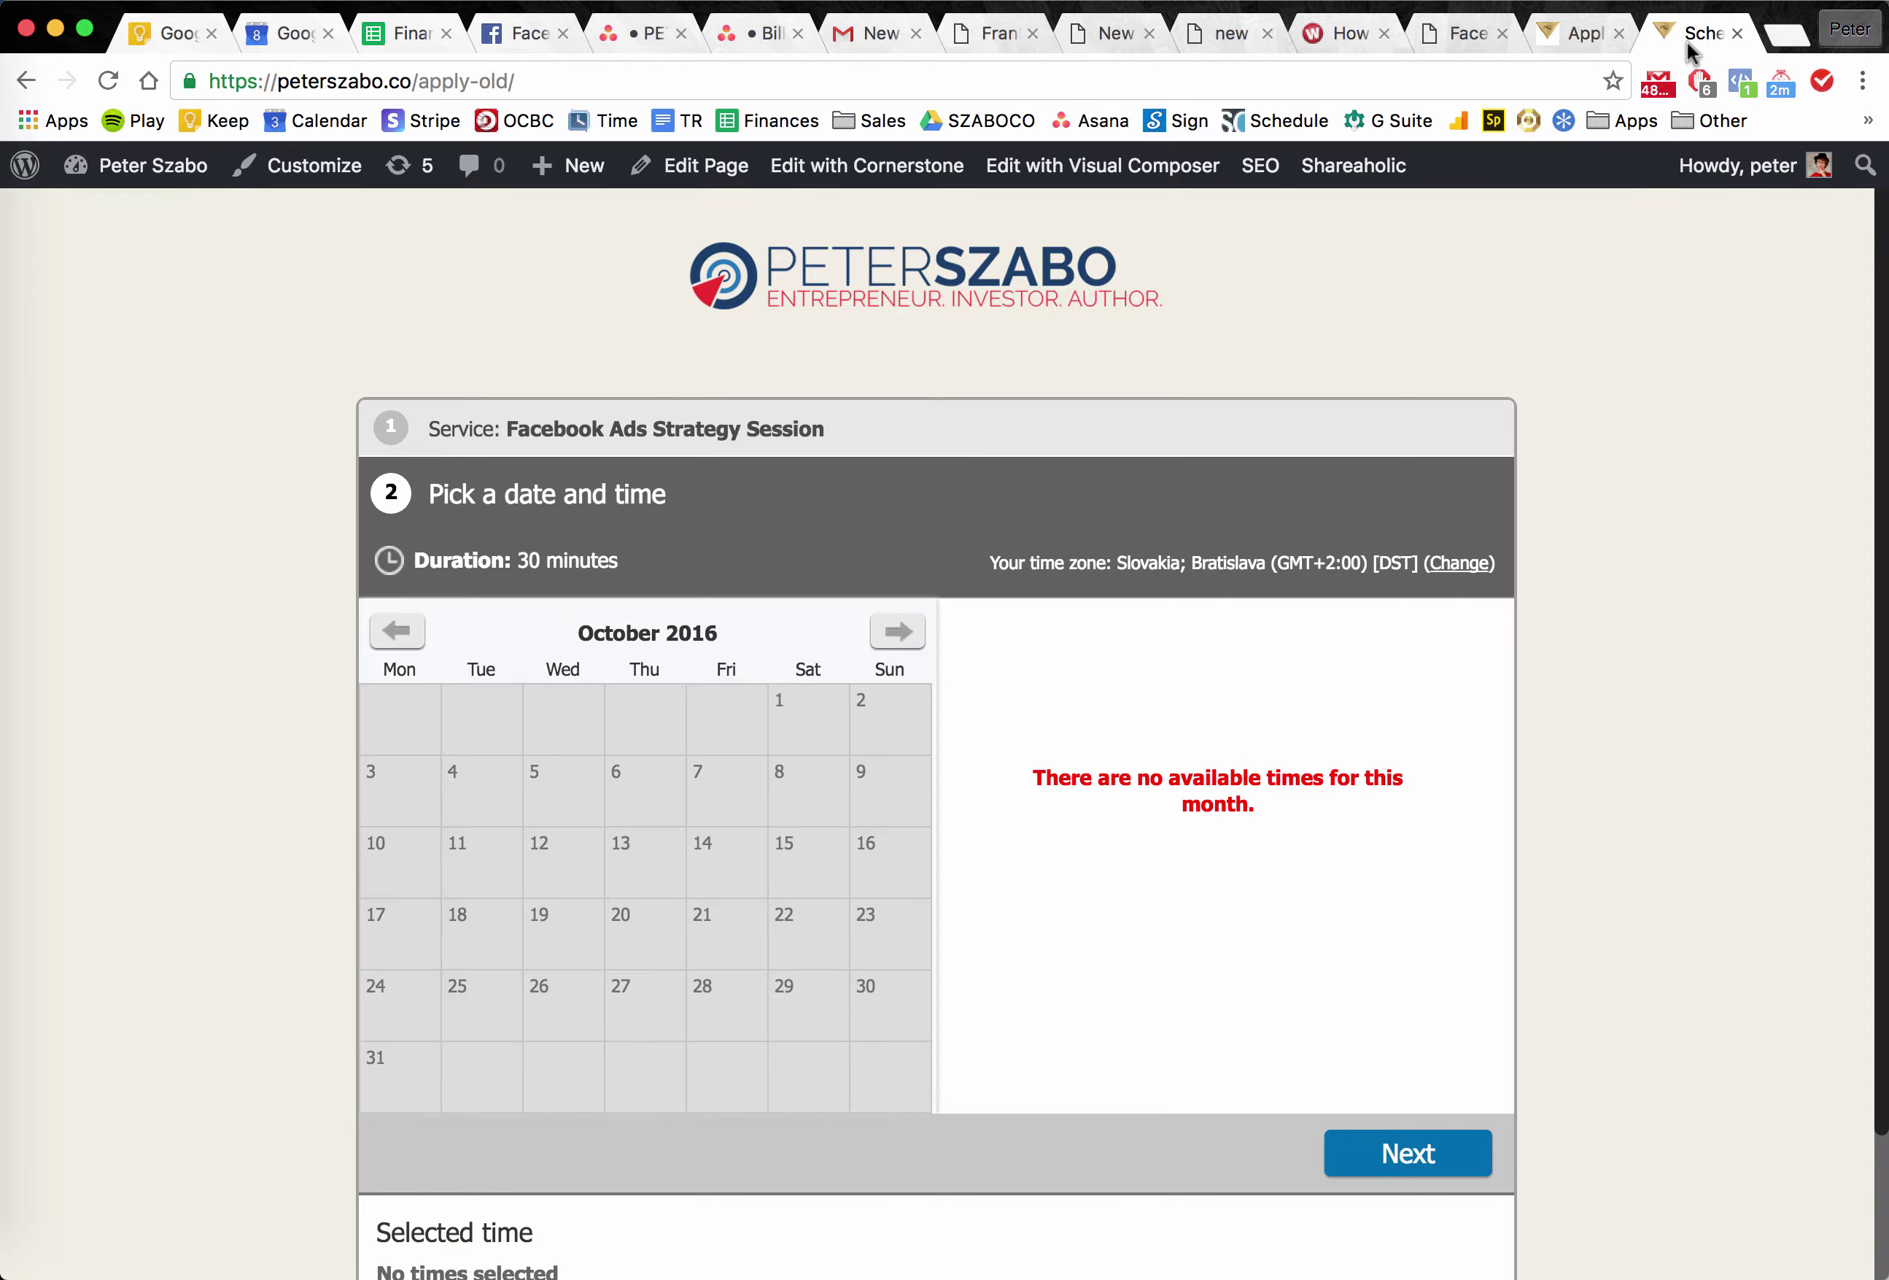
{"action": "left_click", "coordinate": [1453, 48]}
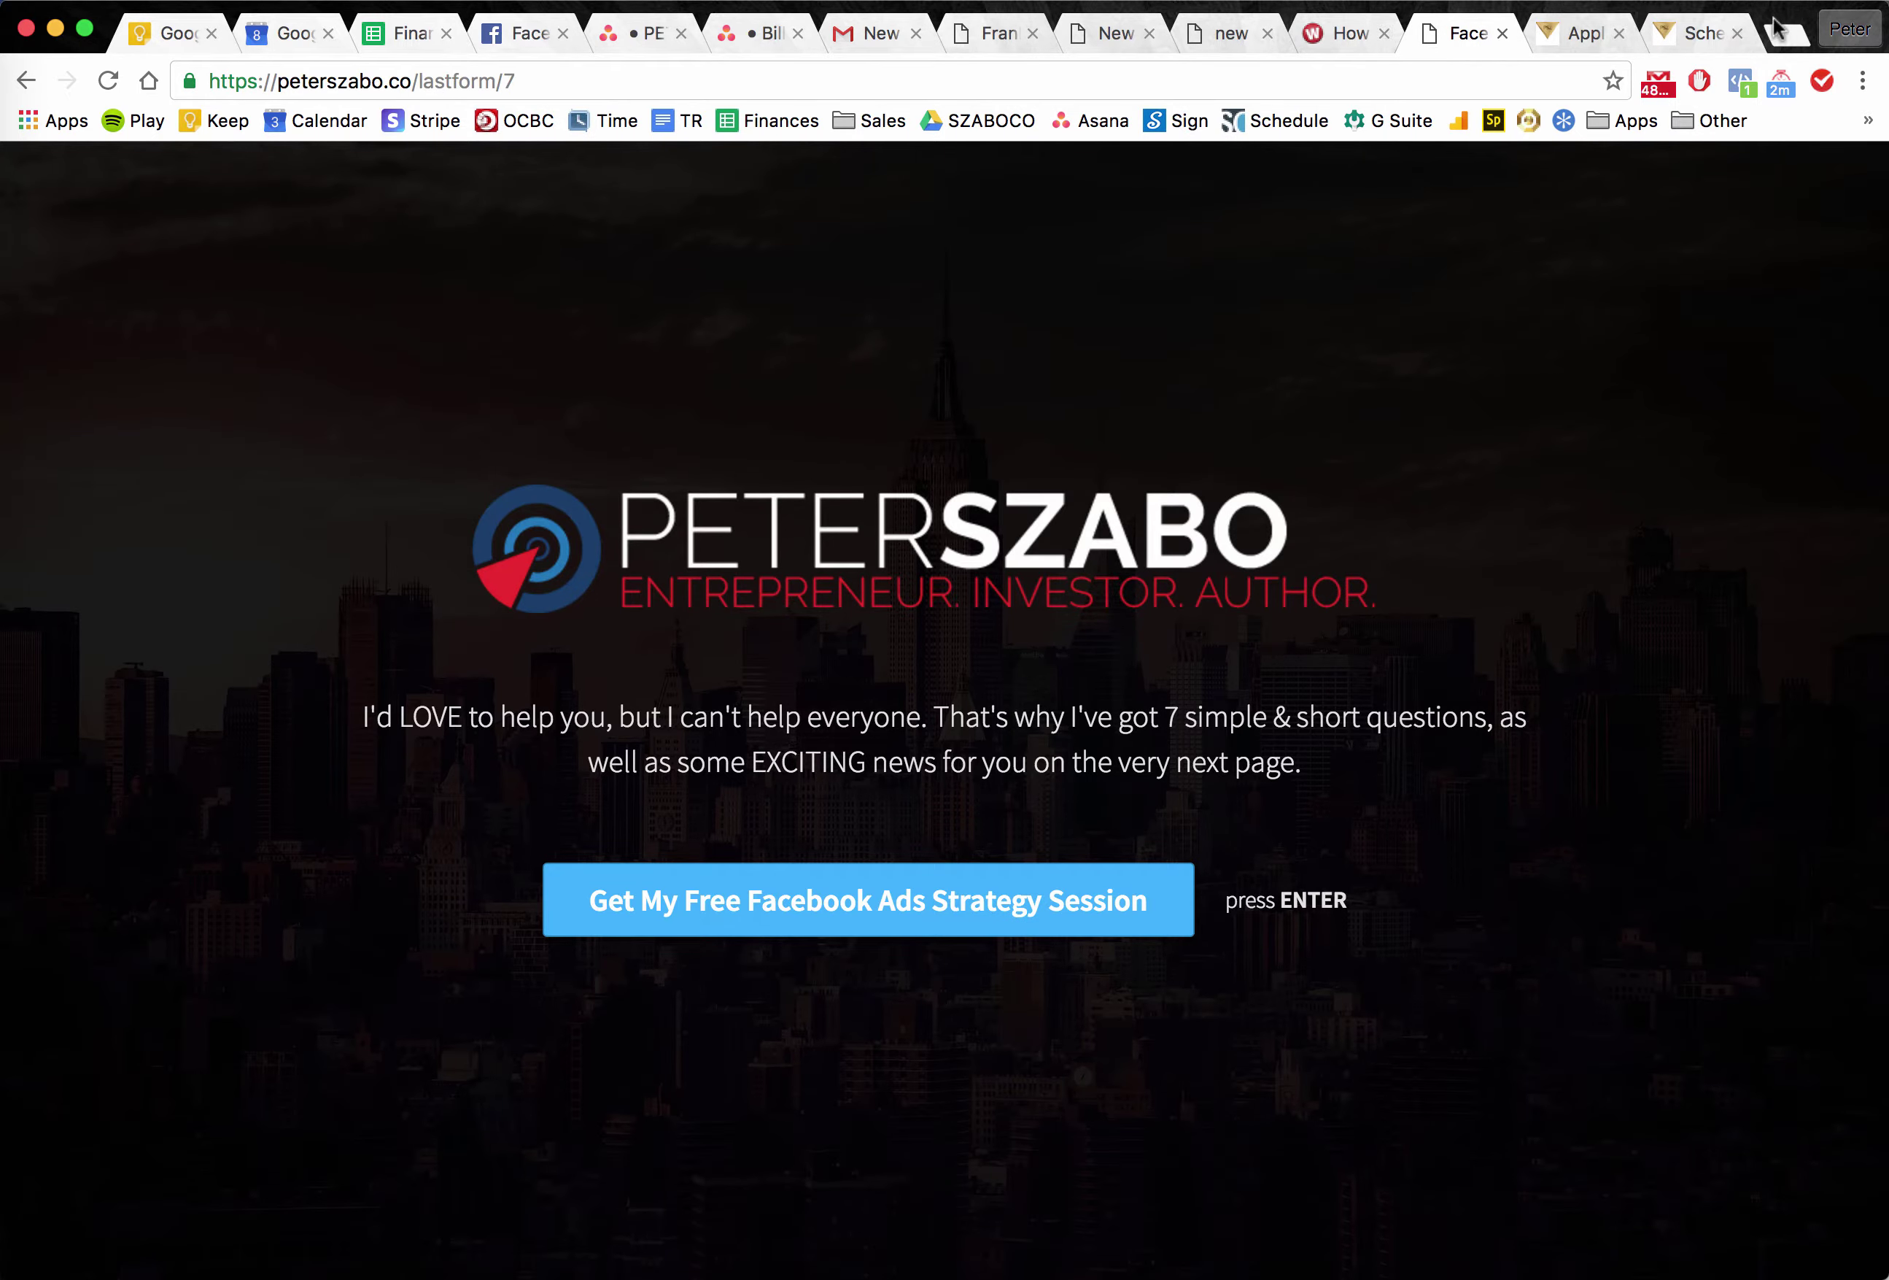
Search Google for 'lastform' and 'gravityforms' in two new tabs.
{"action": "left_click", "coordinate": [1787, 33]}
{"action": "type", "text": "lastform"}
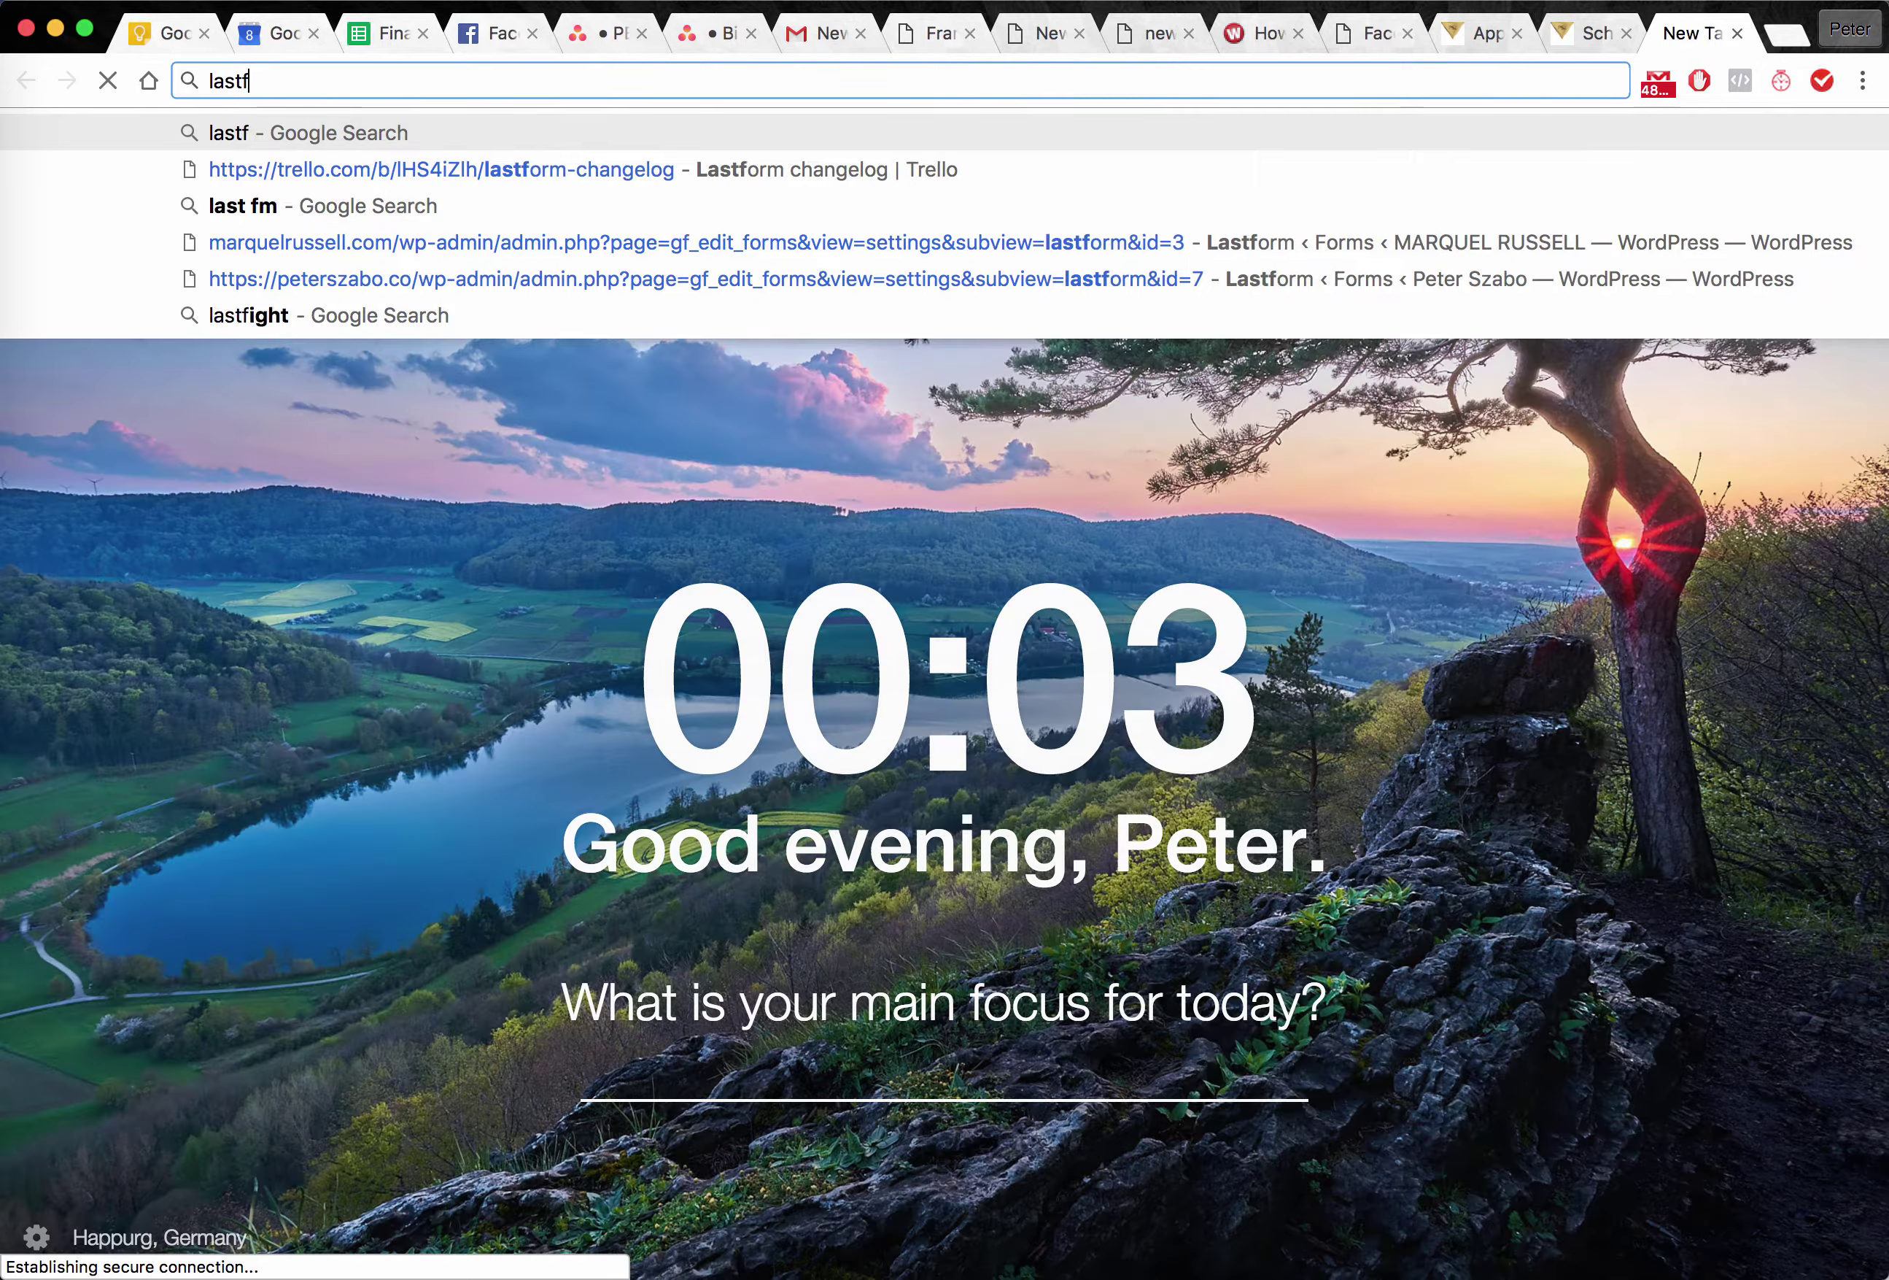
{"action": "key", "text": "Return"}
{"action": "left_click", "coordinate": [1791, 36]}
{"action": "type", "text": "gravityforms"}
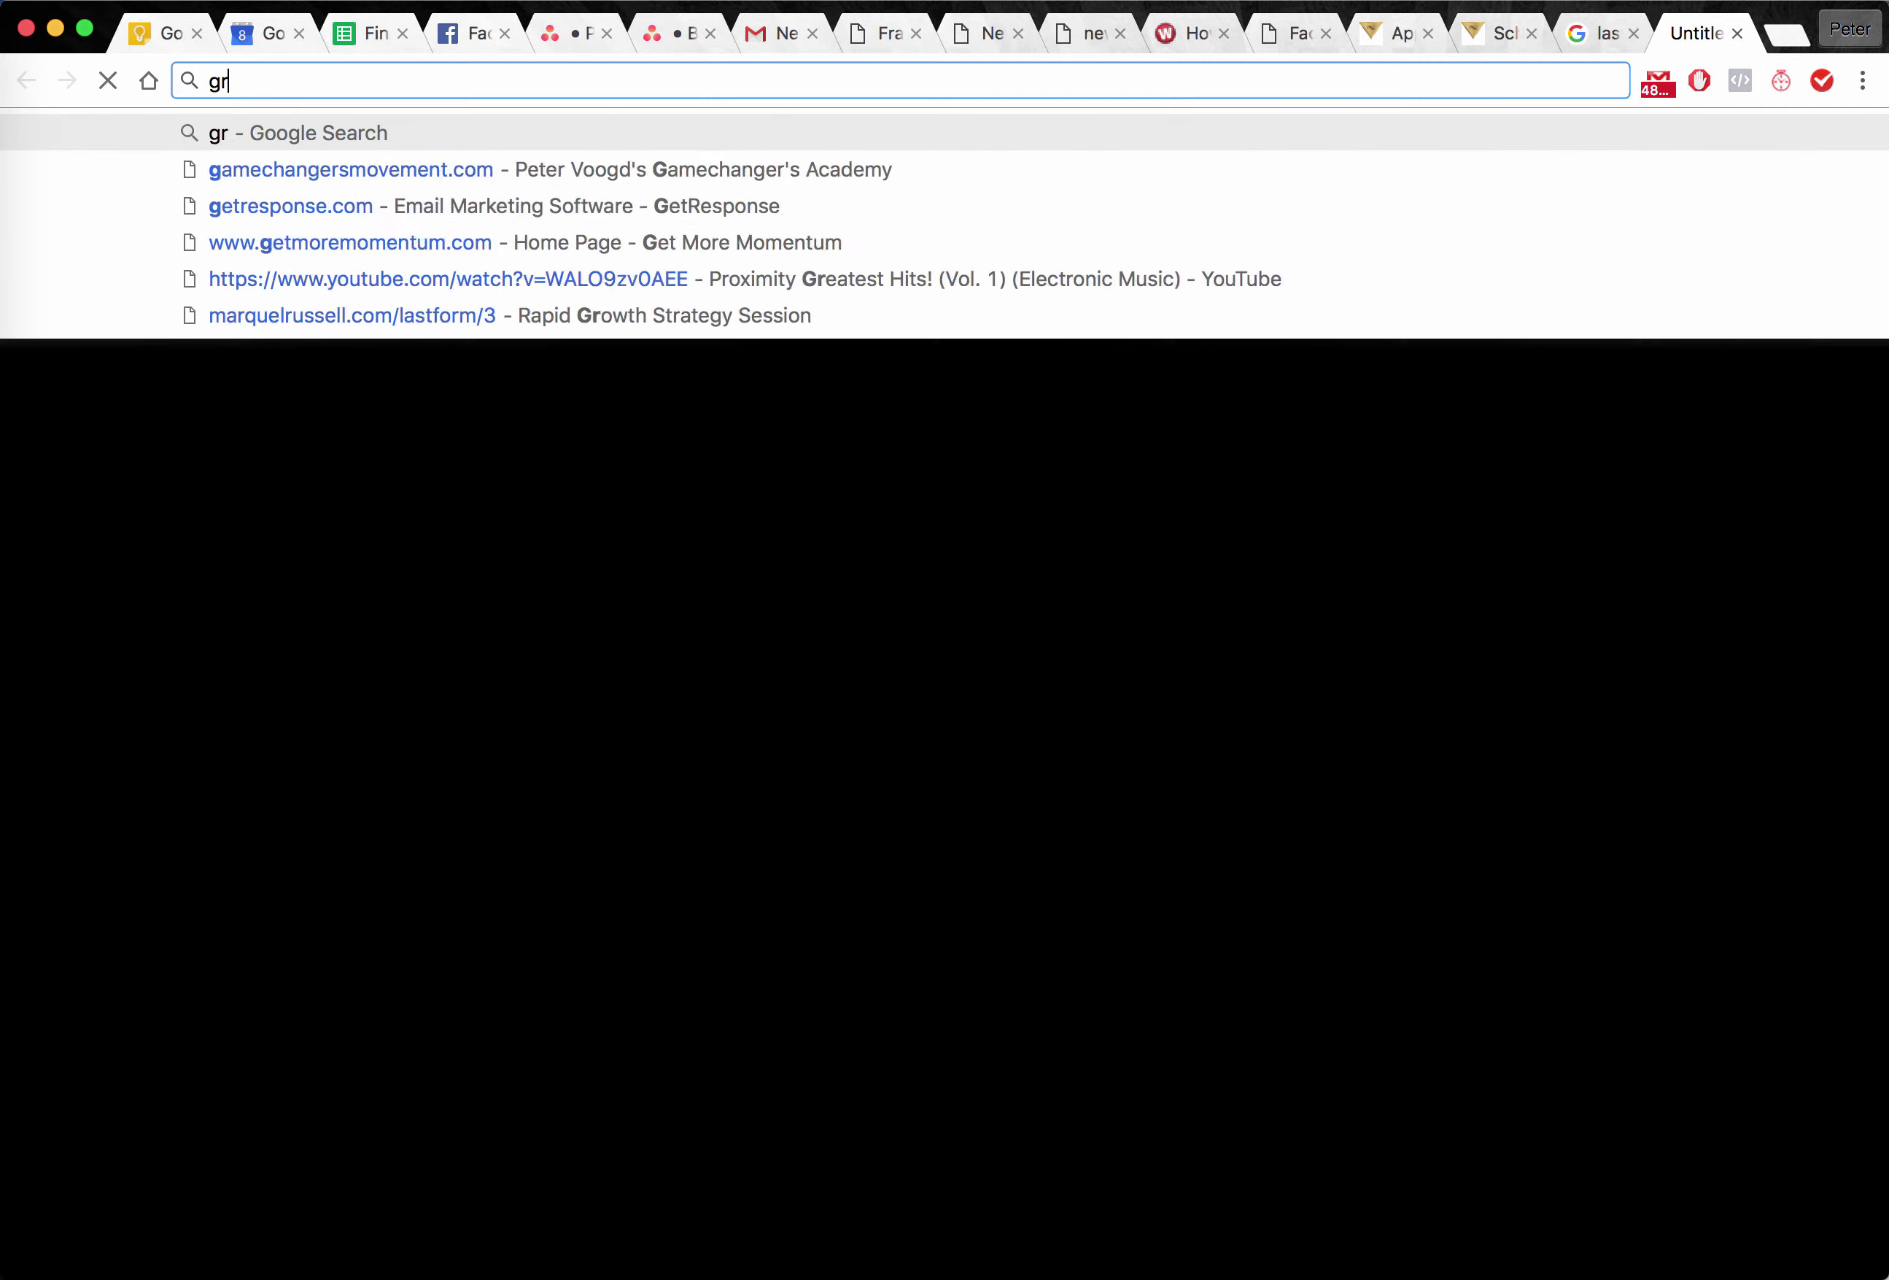
{"action": "key", "text": "Return"}
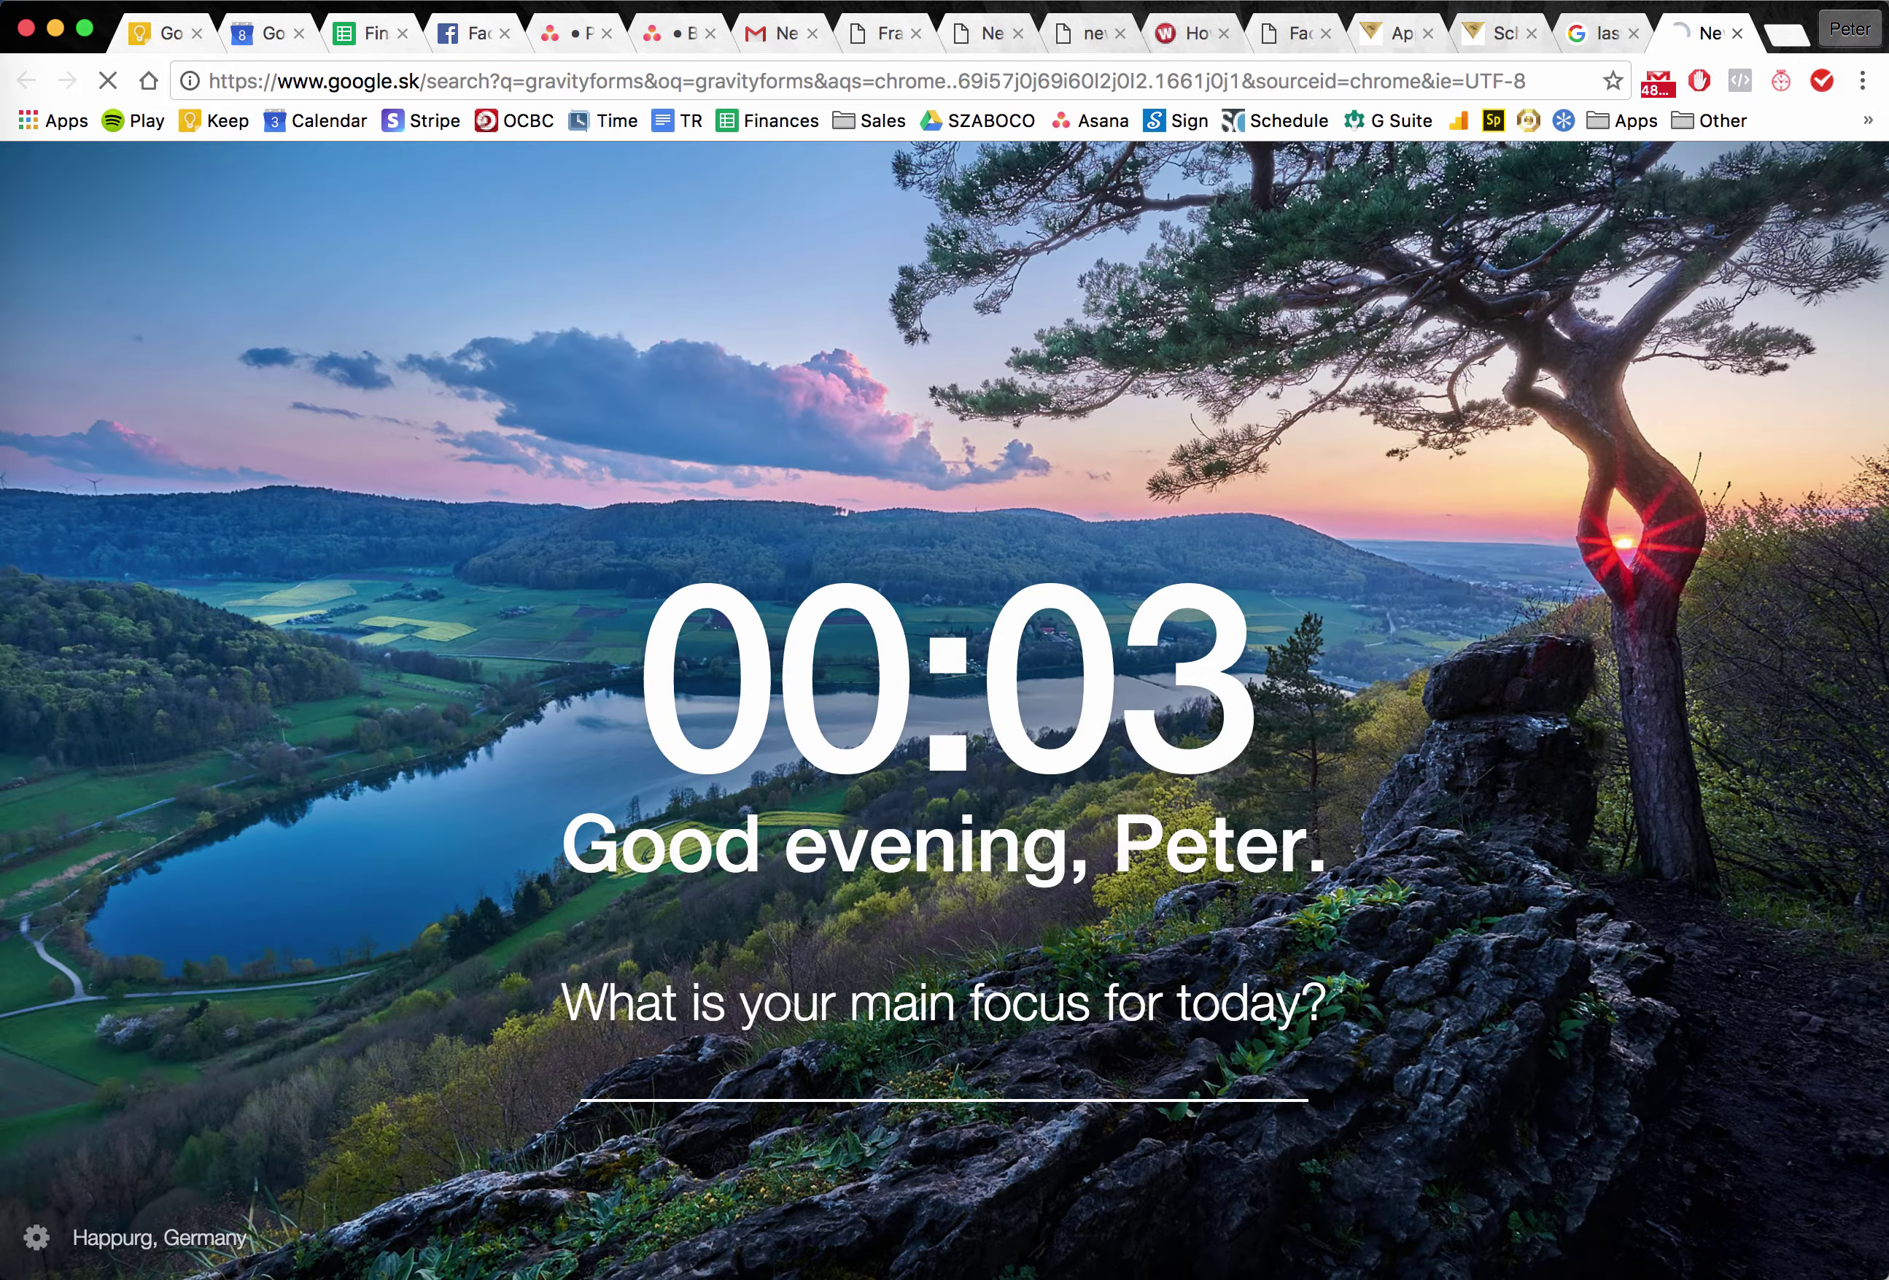
Glance over the application and booking tabs, then open the Gravity Forms website.
{"action": "left_click", "coordinate": [1387, 34]}
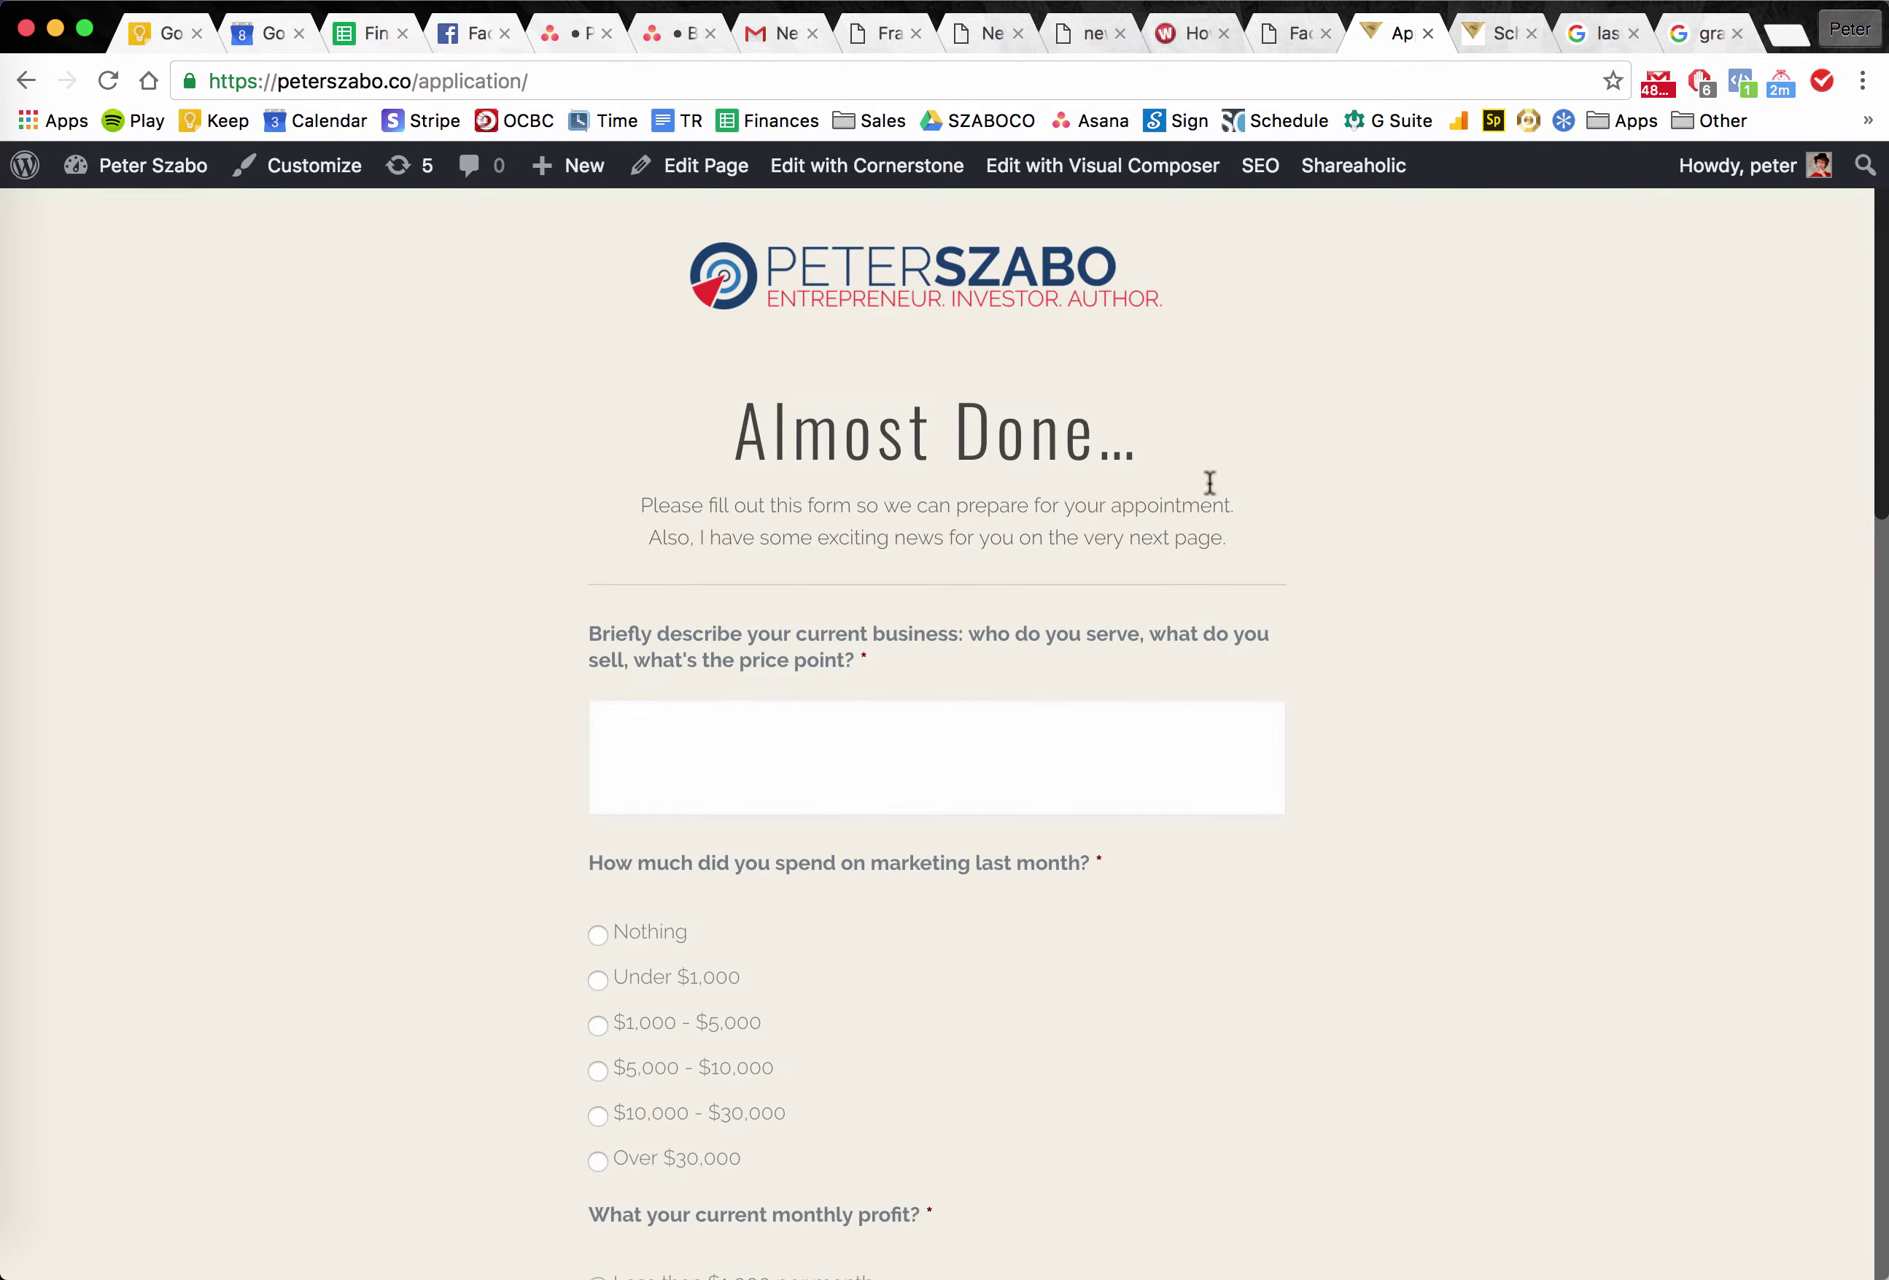
{"action": "left_click", "coordinate": [1495, 37]}
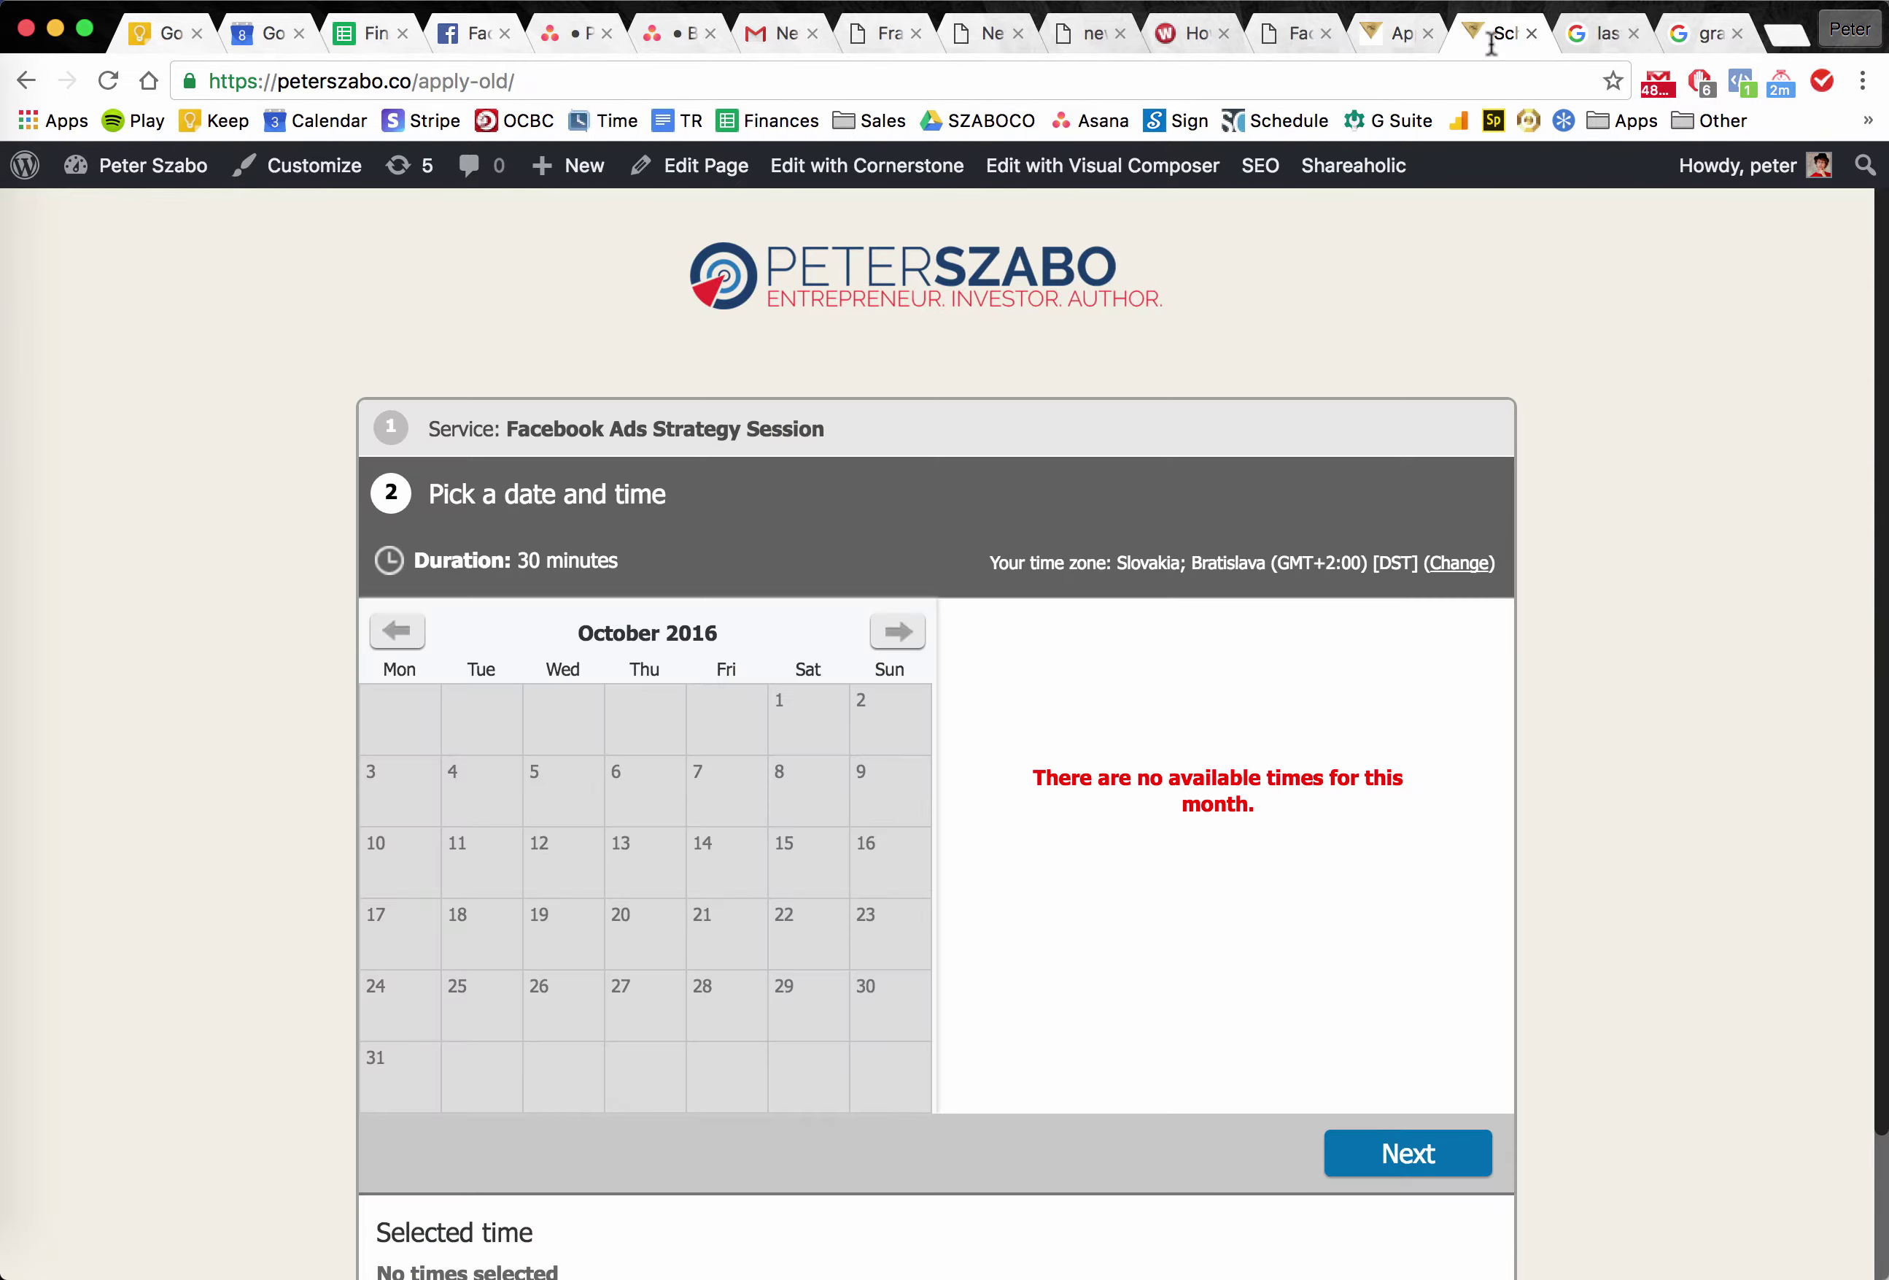
{"action": "left_click", "coordinate": [1397, 41]}
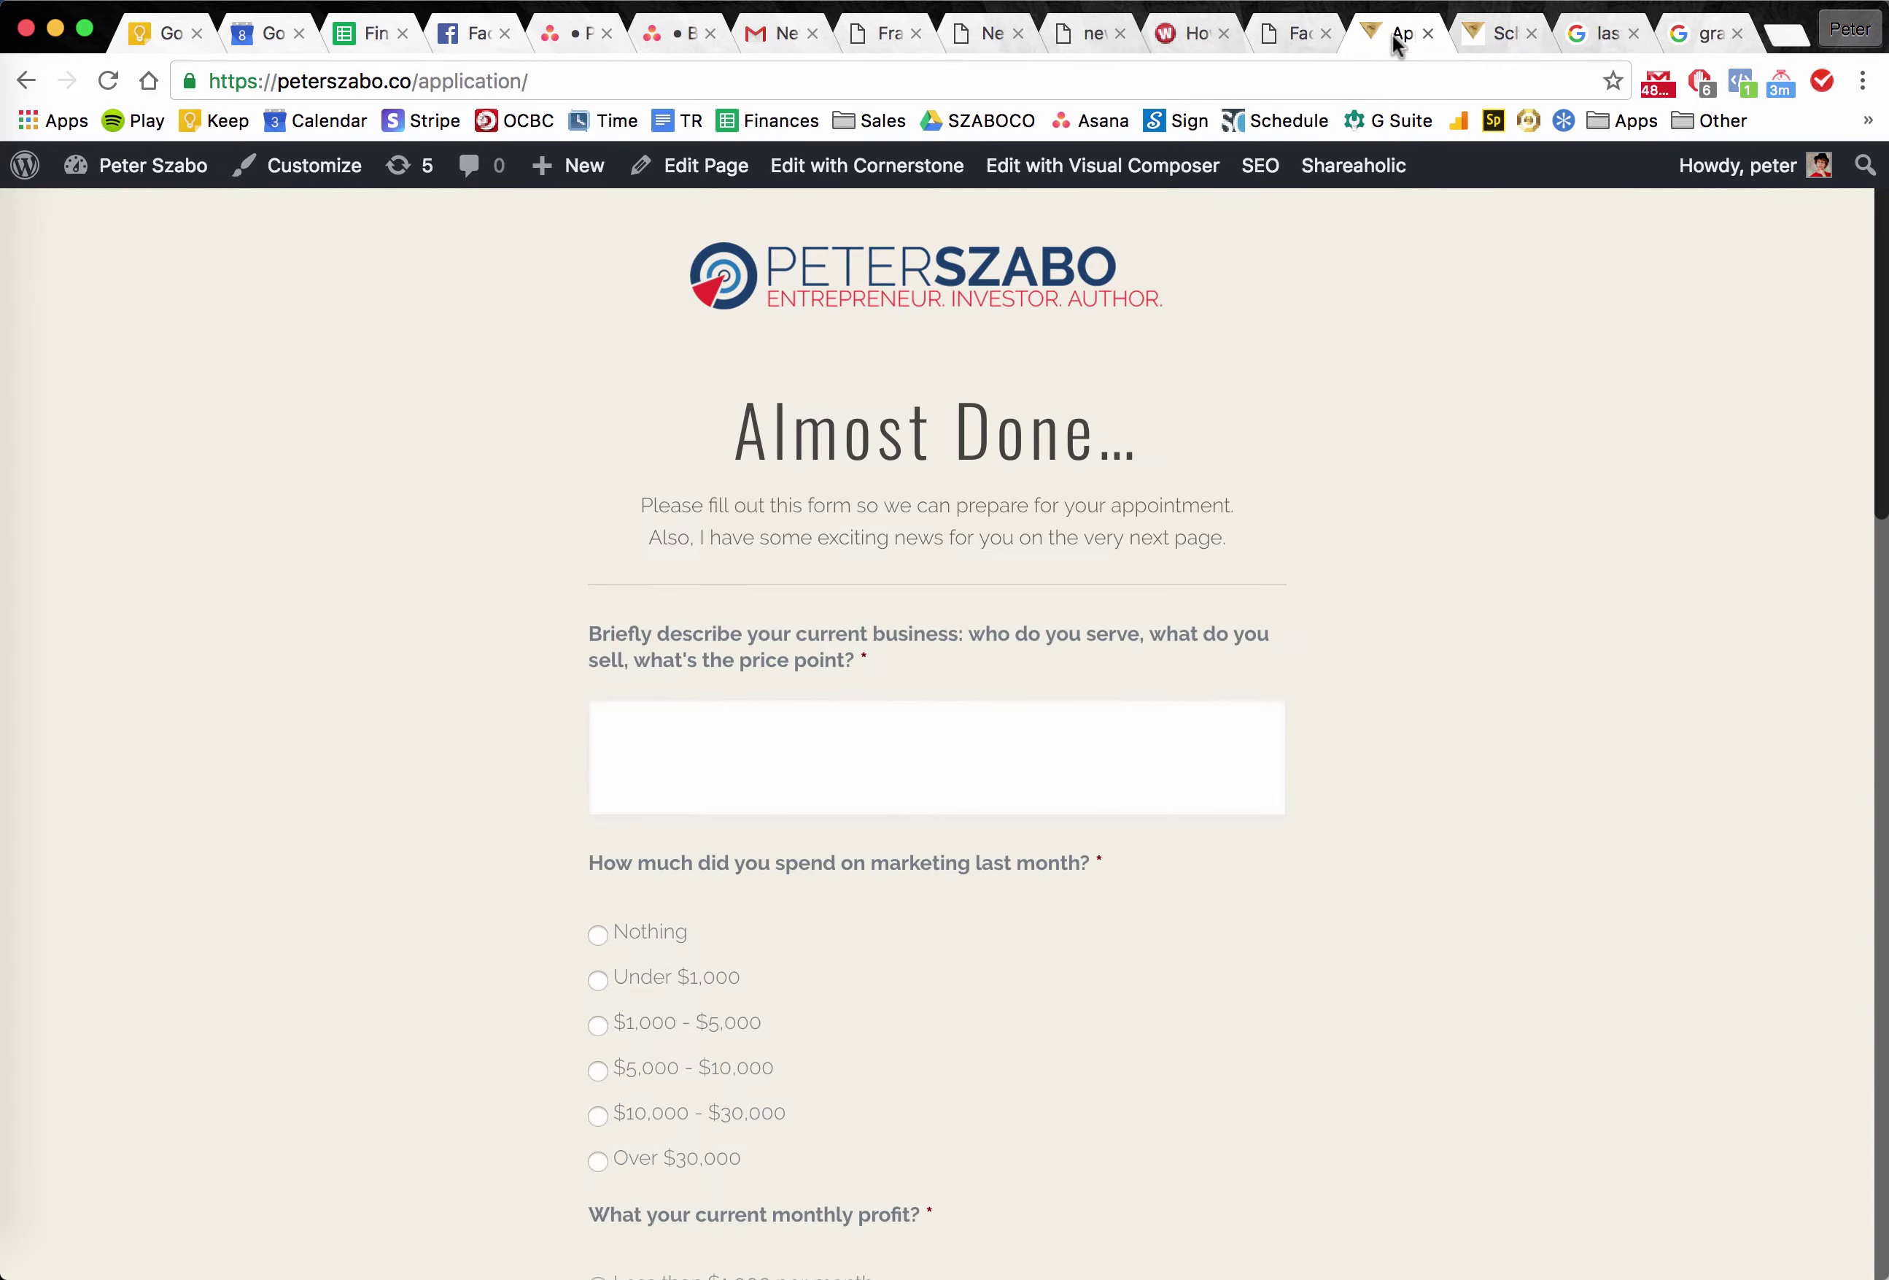
{"action": "left_click", "coordinate": [1692, 37]}
{"action": "left_click", "coordinate": [447, 412]}
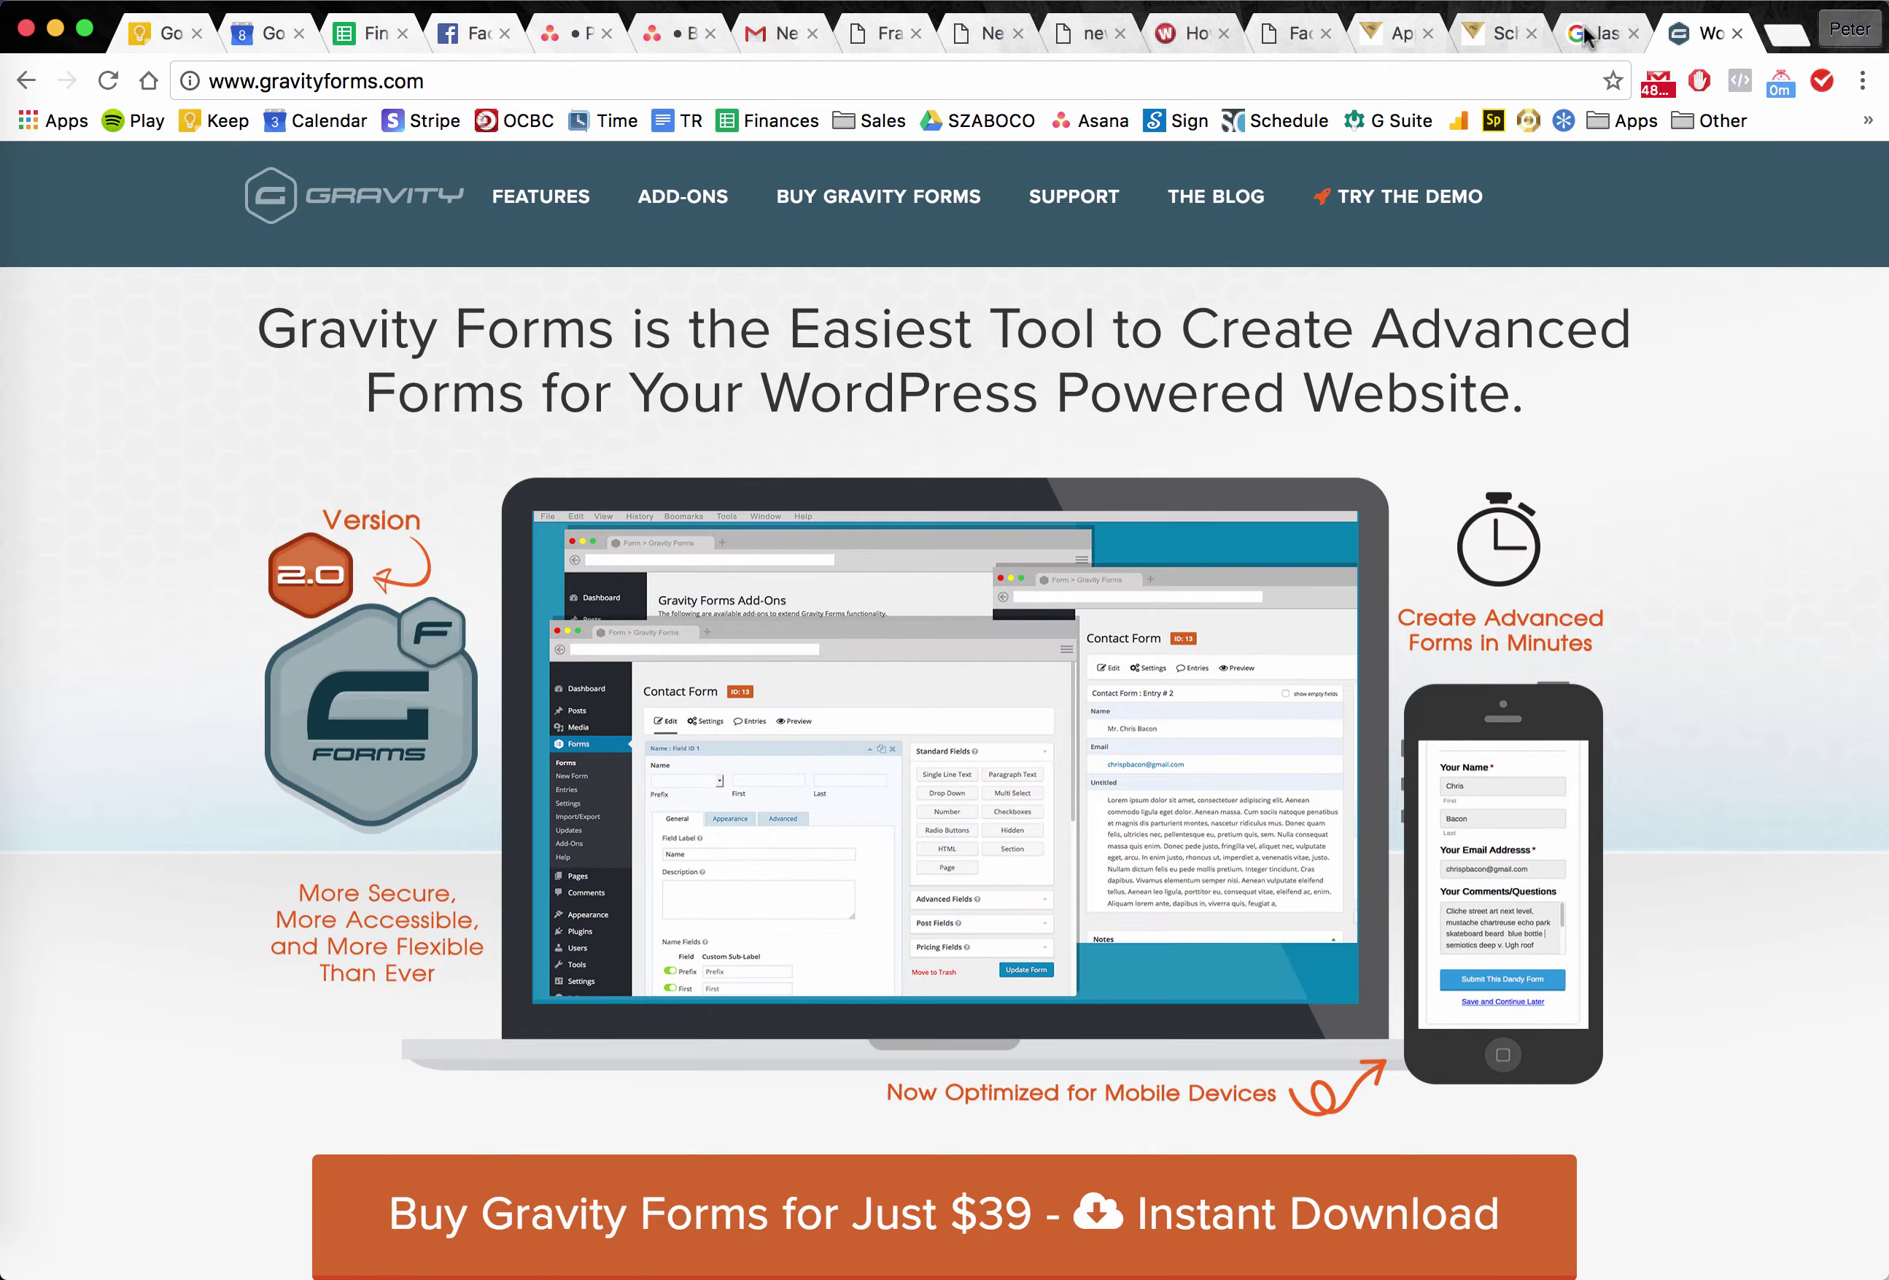
Open Lastform's CodeCanyon listing and review it alongside the other open tabs.
{"action": "left_click", "coordinate": [1595, 34]}
{"action": "left_click", "coordinate": [536, 424]}
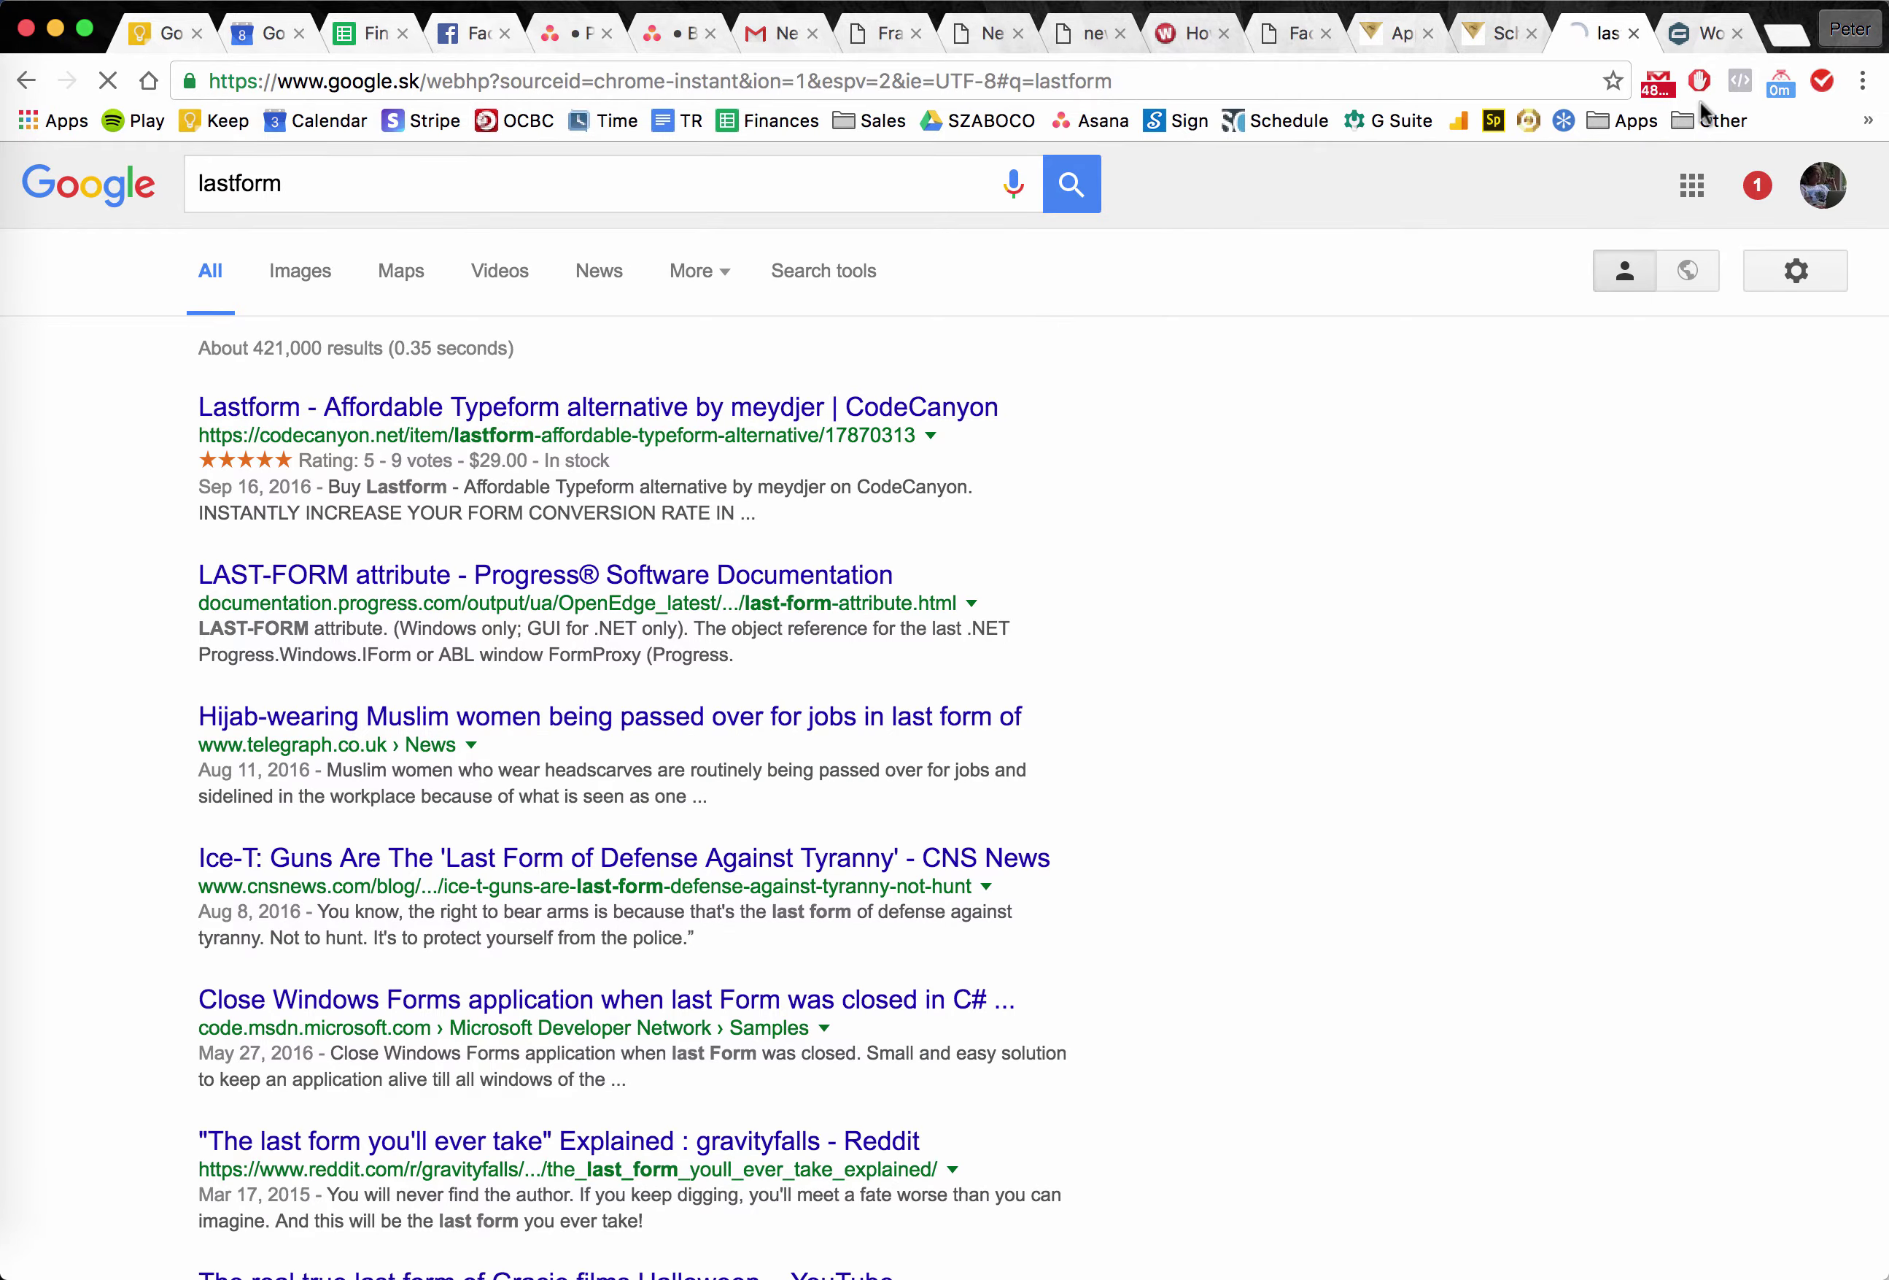
{"action": "left_click", "coordinate": [1697, 36]}
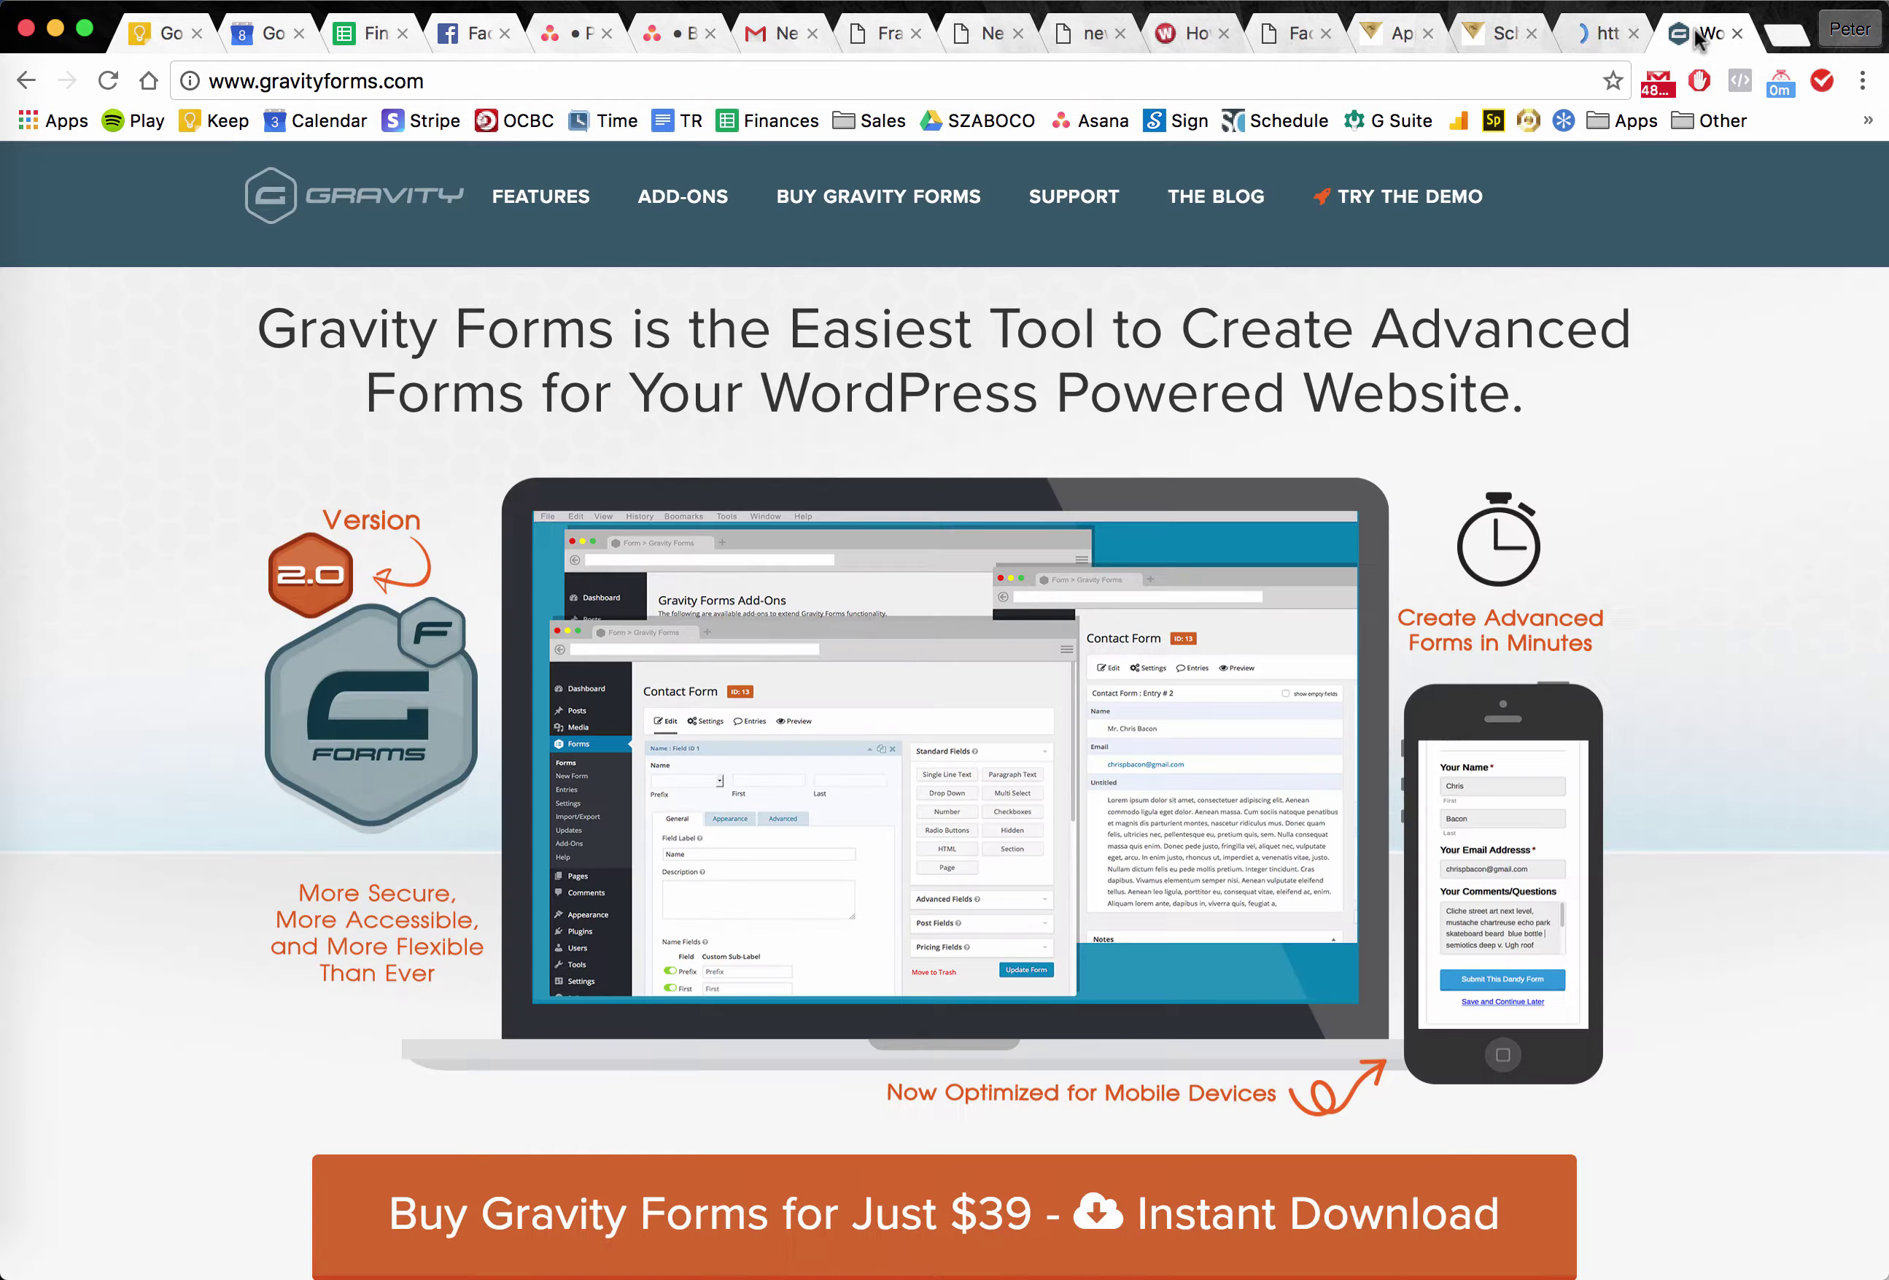
{"action": "left_click", "coordinate": [1299, 40]}
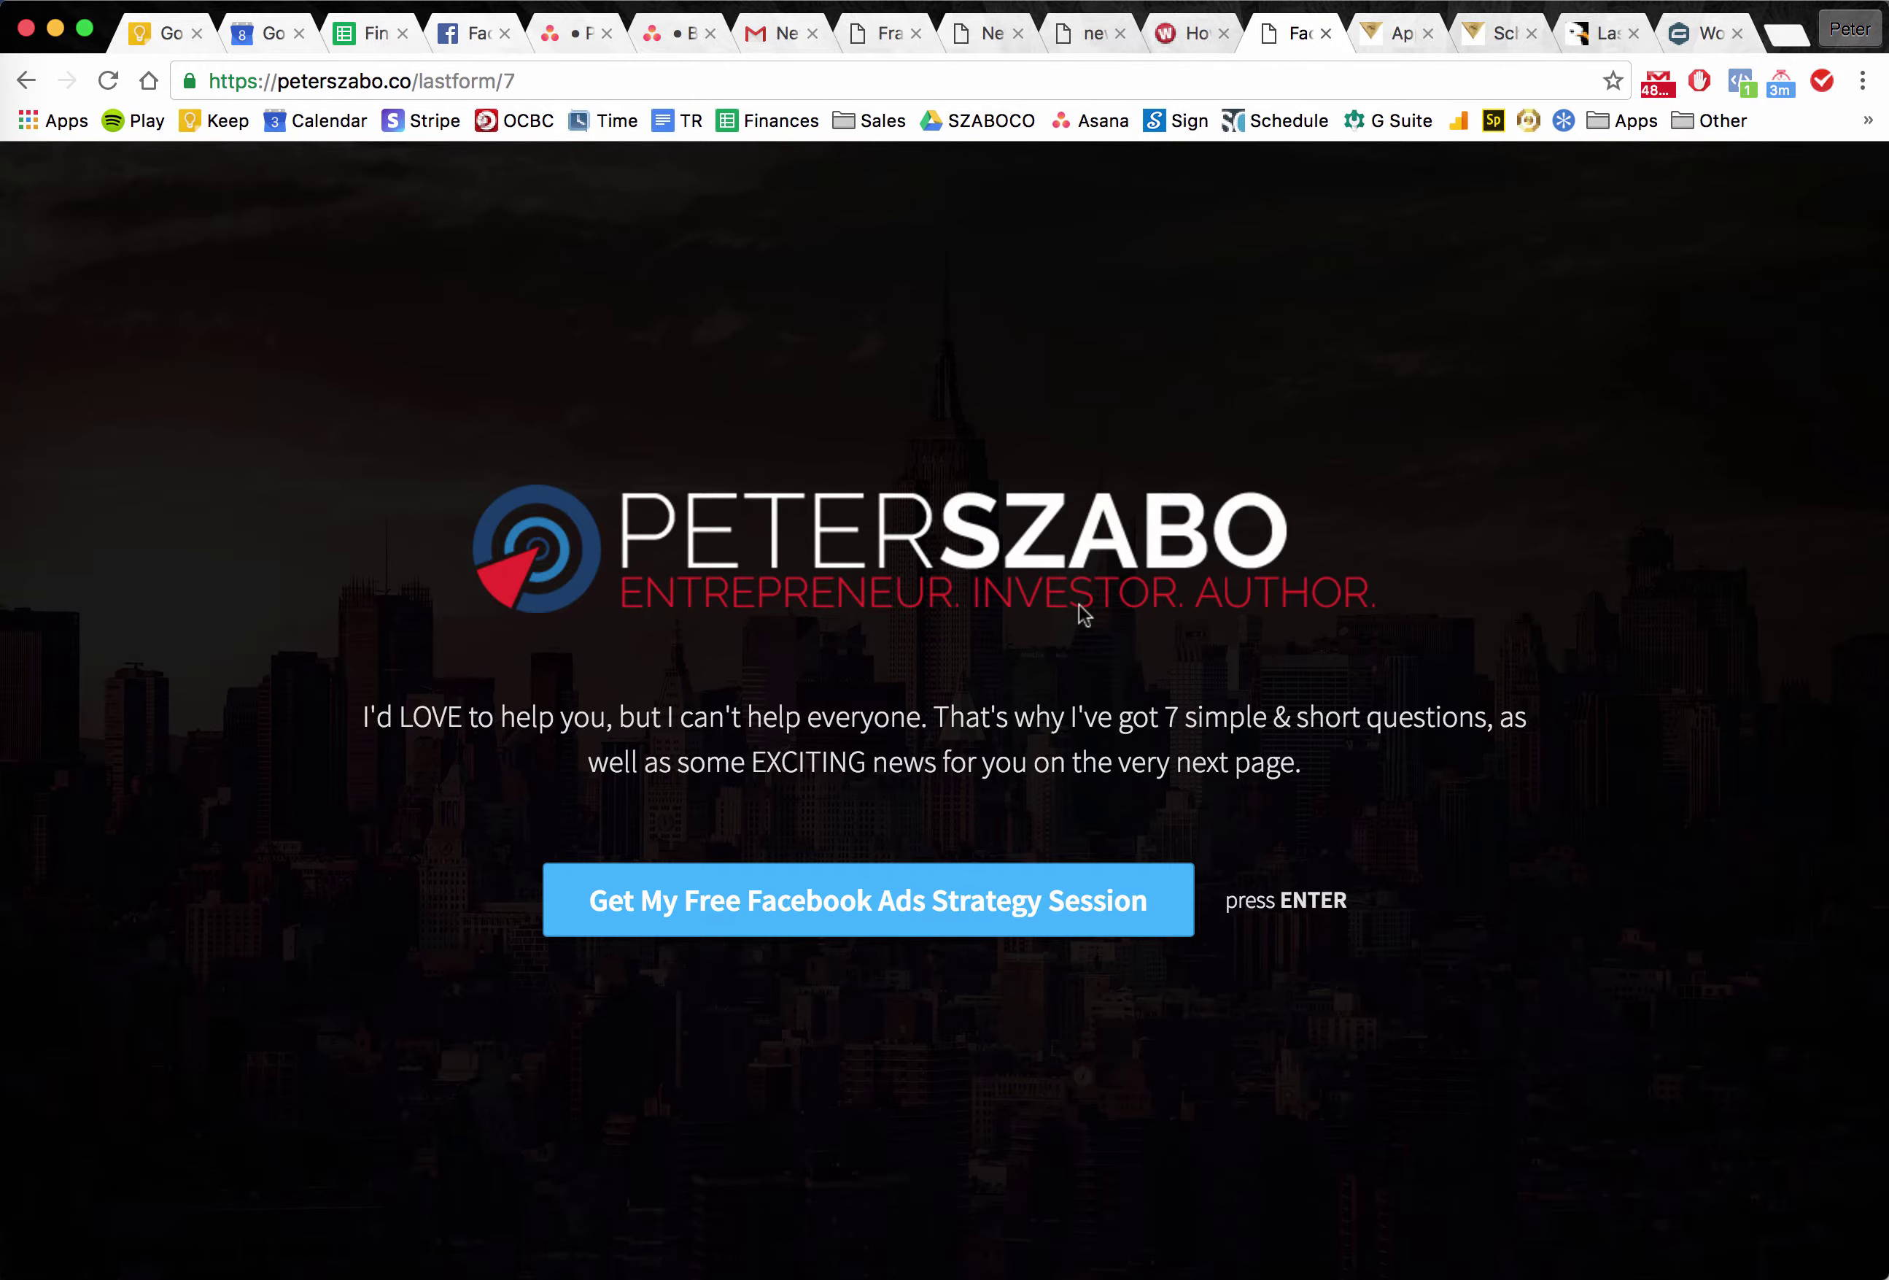
{"action": "left_click", "coordinate": [1393, 41]}
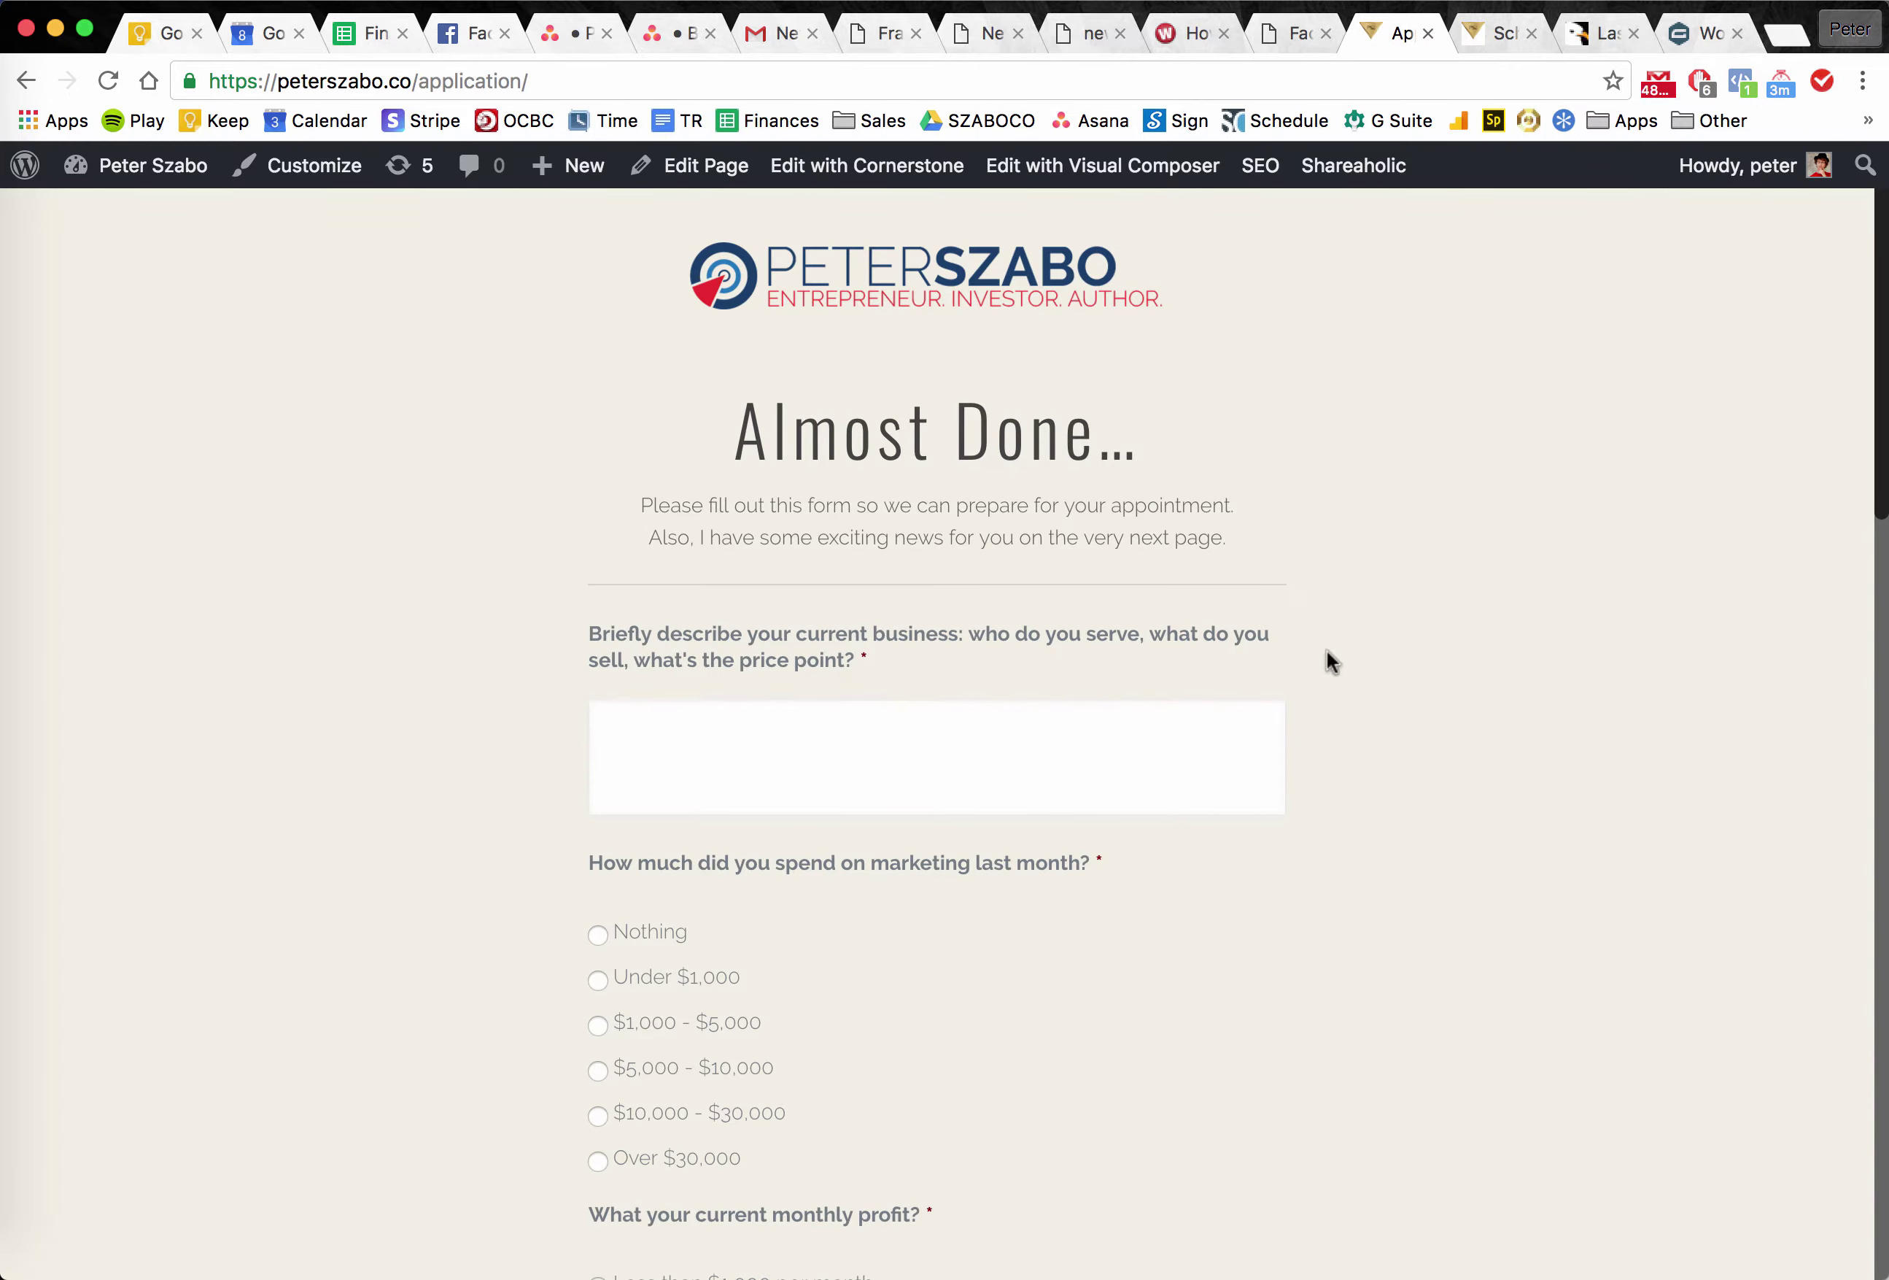
{"action": "left_click", "coordinate": [1599, 49]}
{"action": "scroll", "coordinate": [591, 759], "scroll_direction": "down", "scroll_amount": 5}
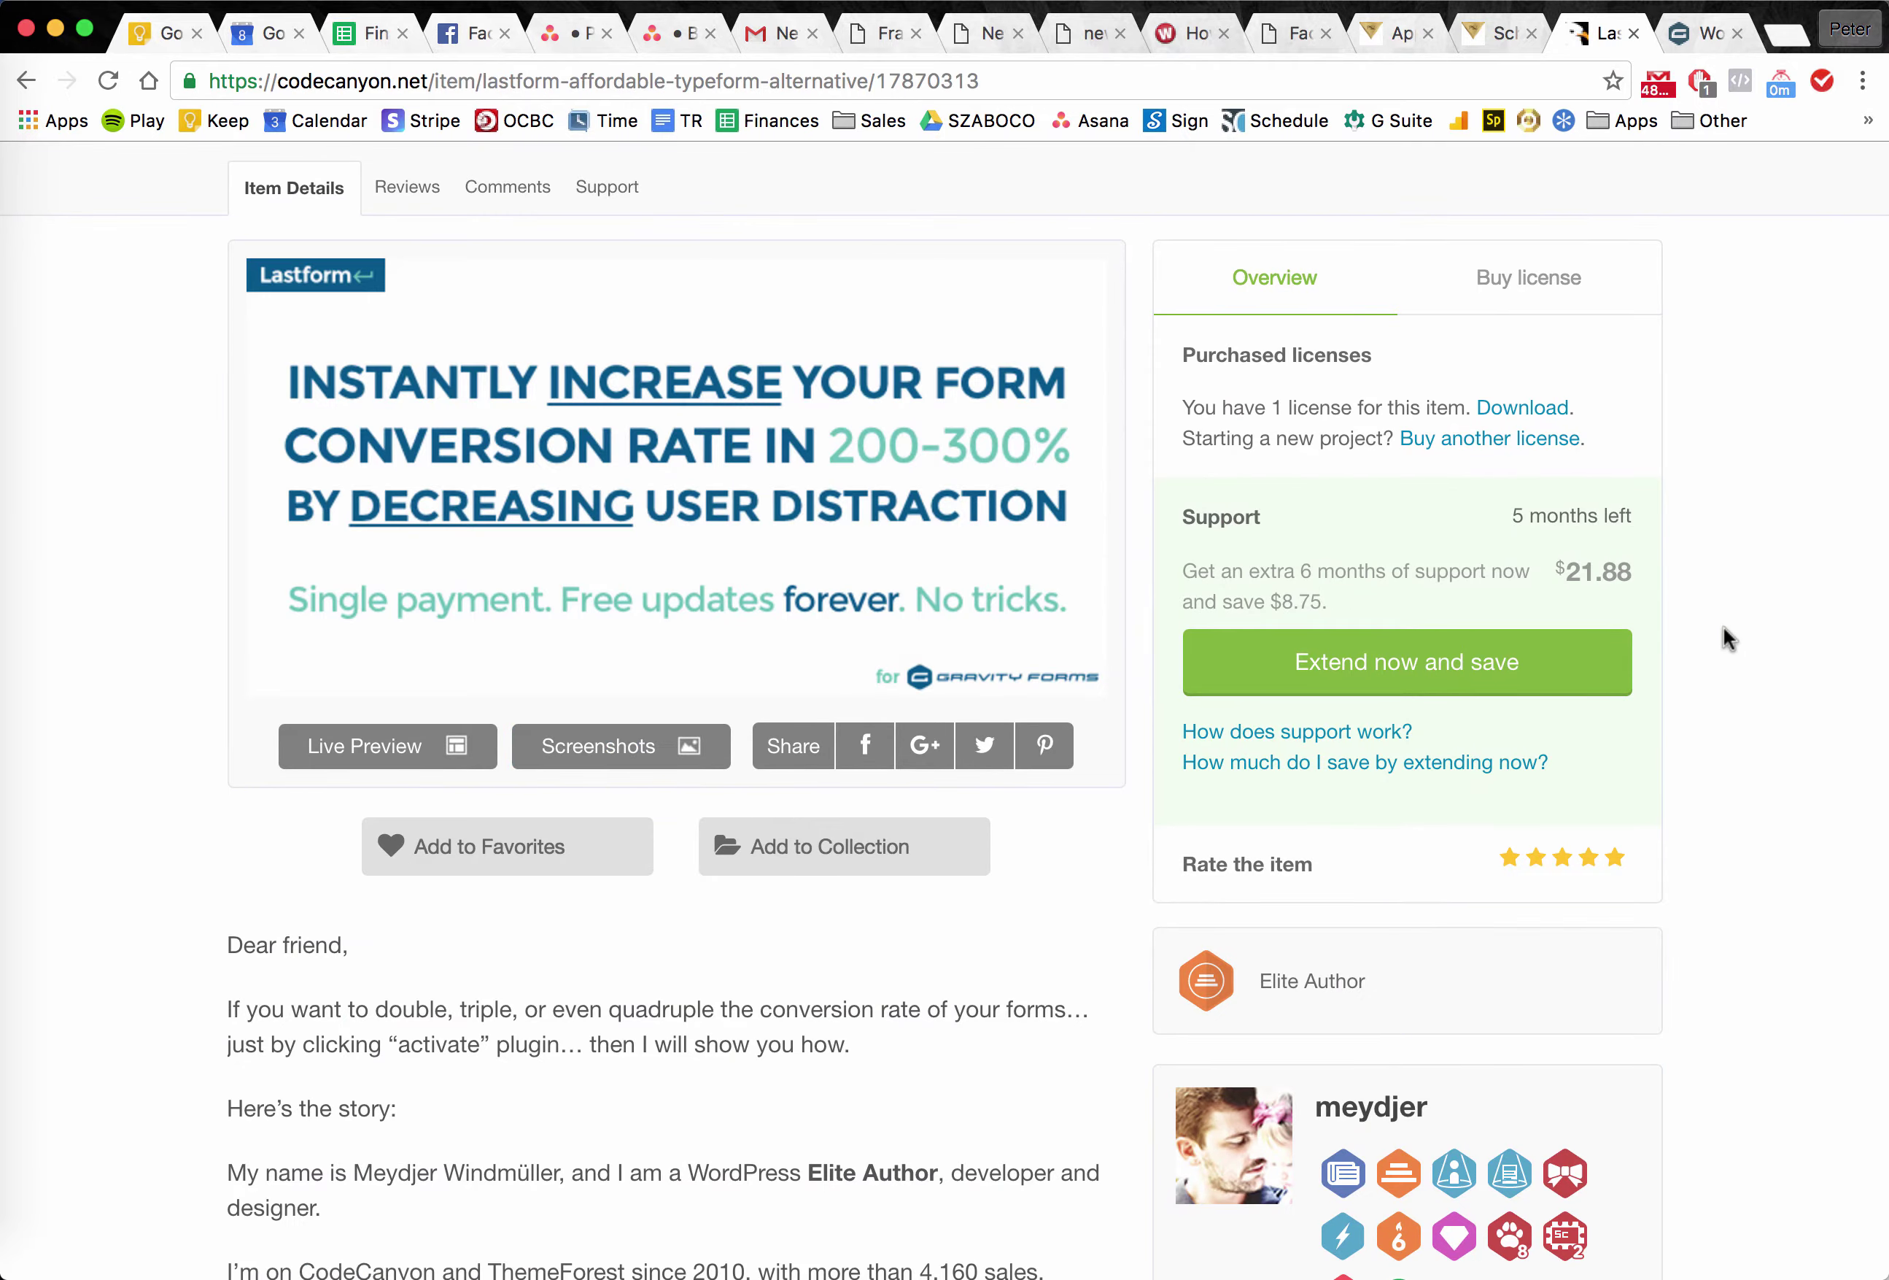
{"action": "scroll", "coordinate": [1723, 627], "scroll_direction": "down", "scroll_amount": 10}
{"action": "scroll", "coordinate": [1724, 627], "scroll_direction": "up", "scroll_amount": 15}
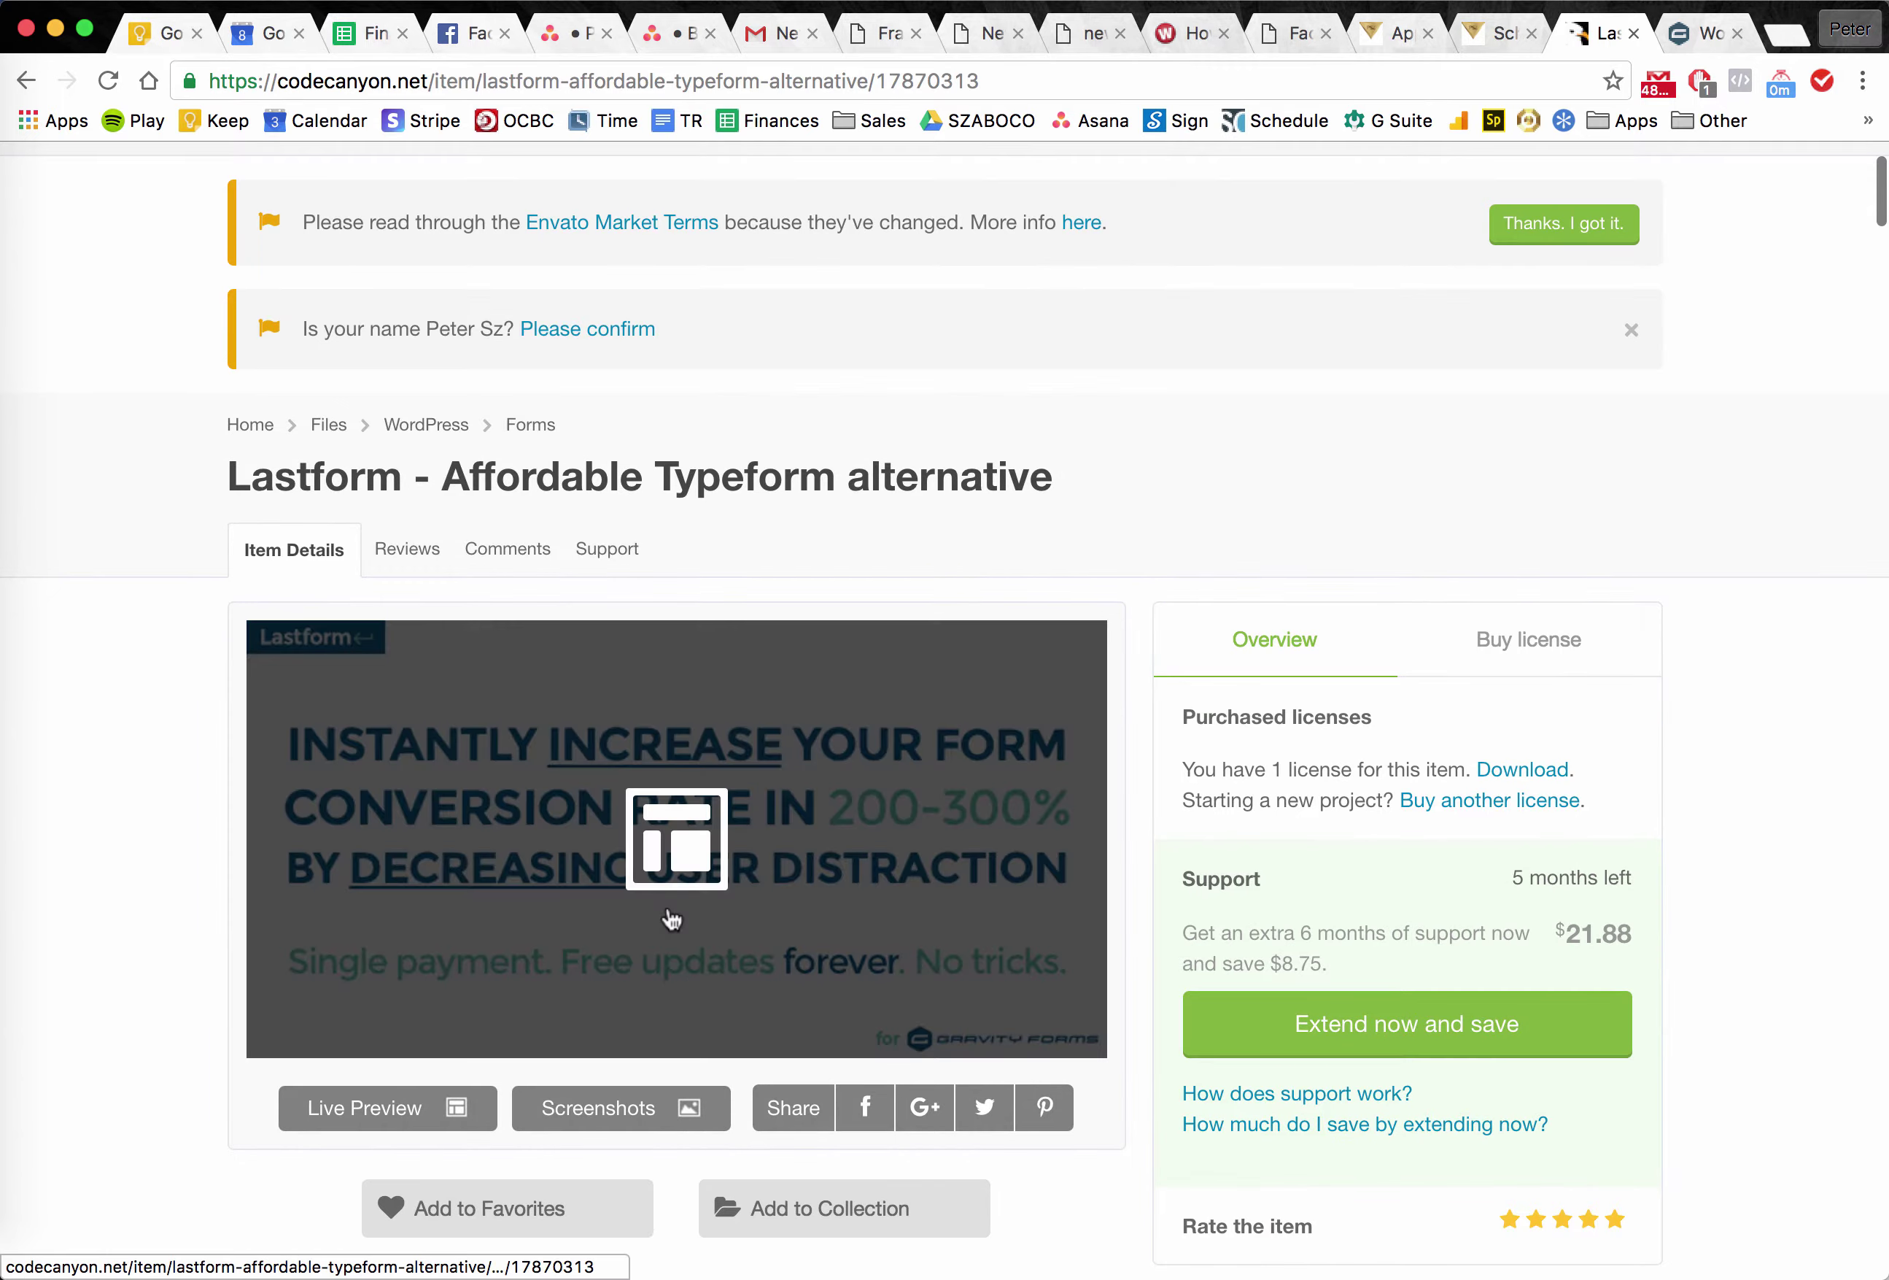
Load typeform.com in a new tab, close it, and return to the lastform/7 intro page.
{"action": "key", "text": "super+t"}
{"action": "type", "text": "typeform.com"}
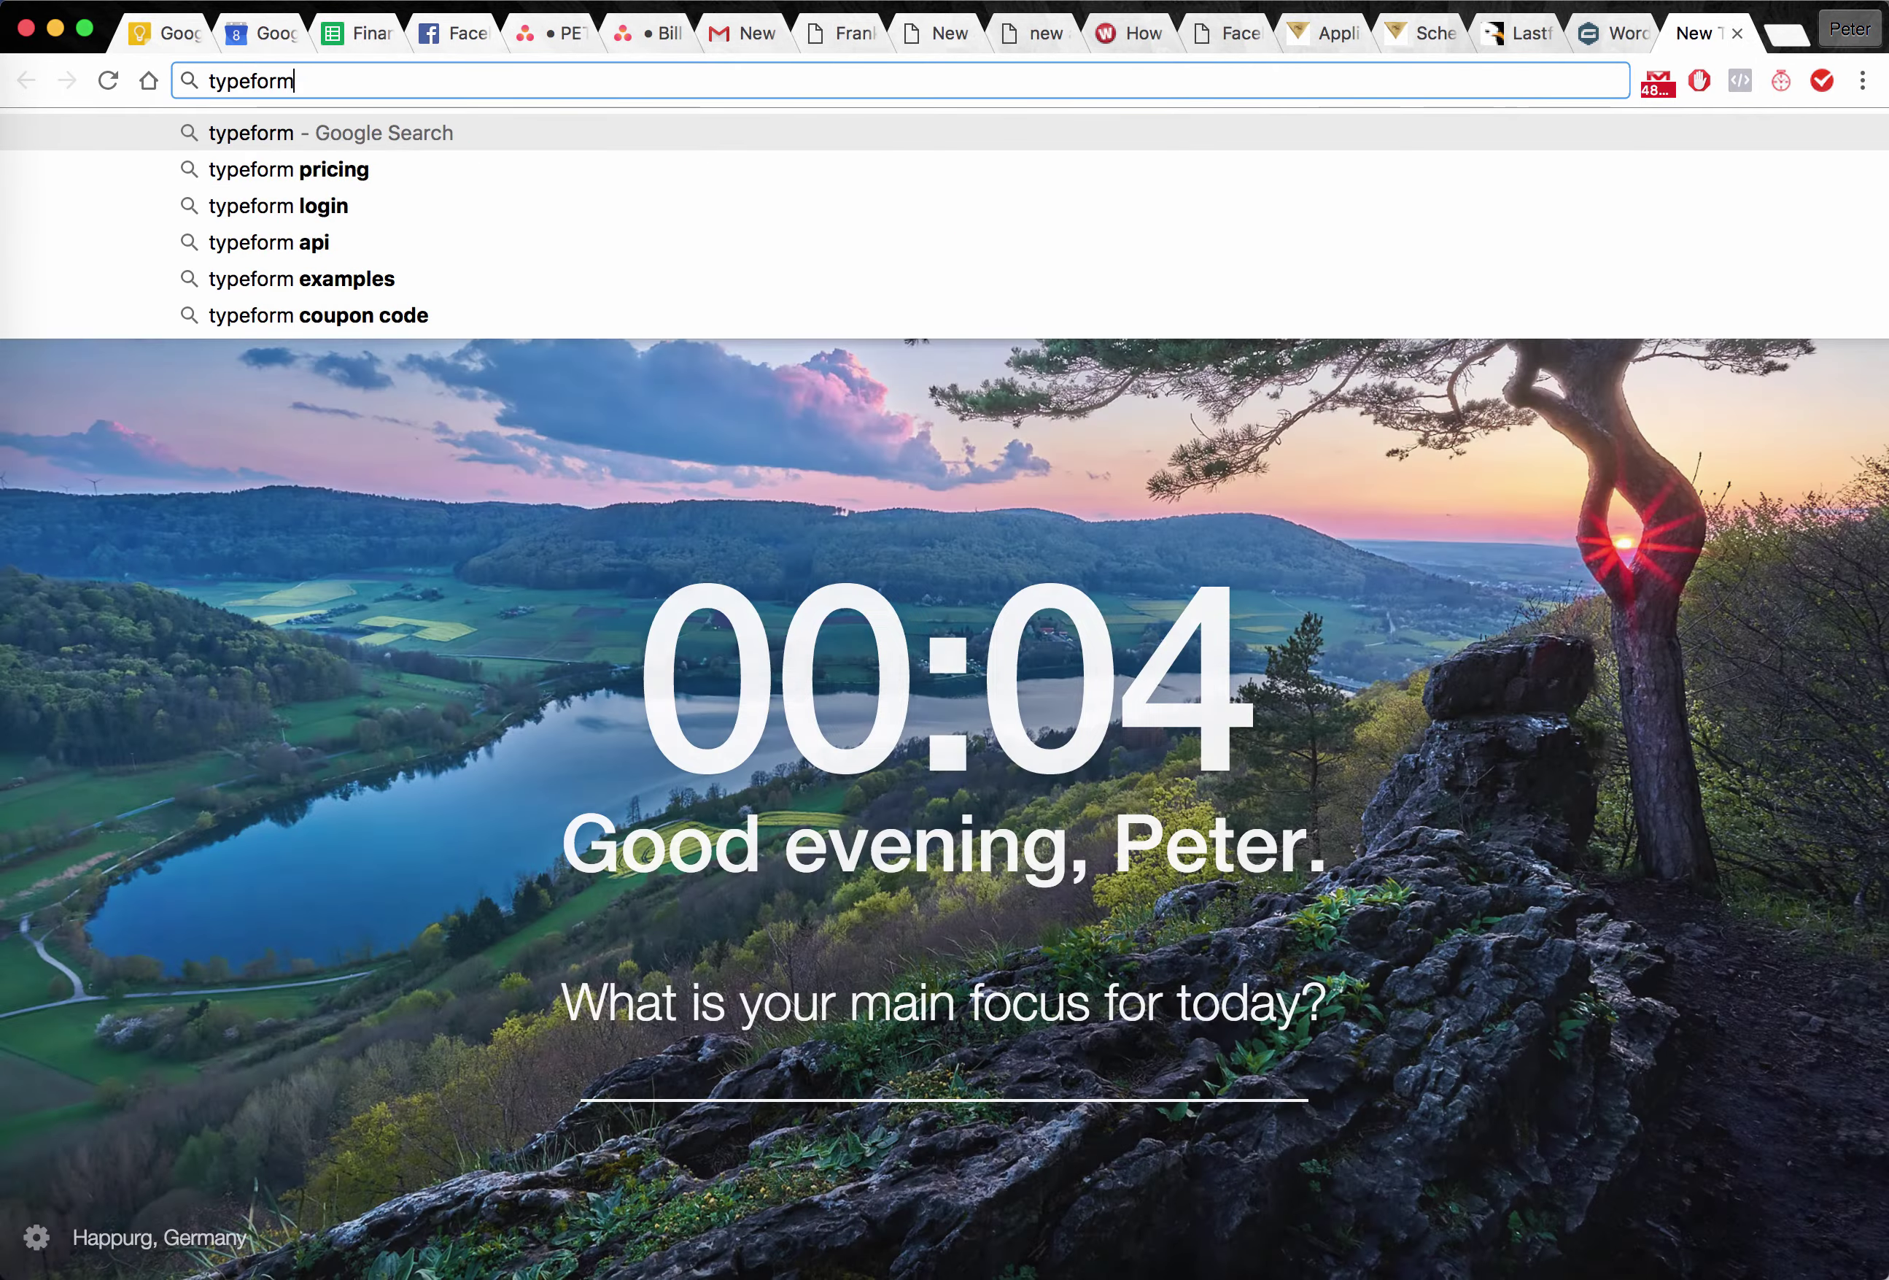
{"action": "key", "text": "Return"}
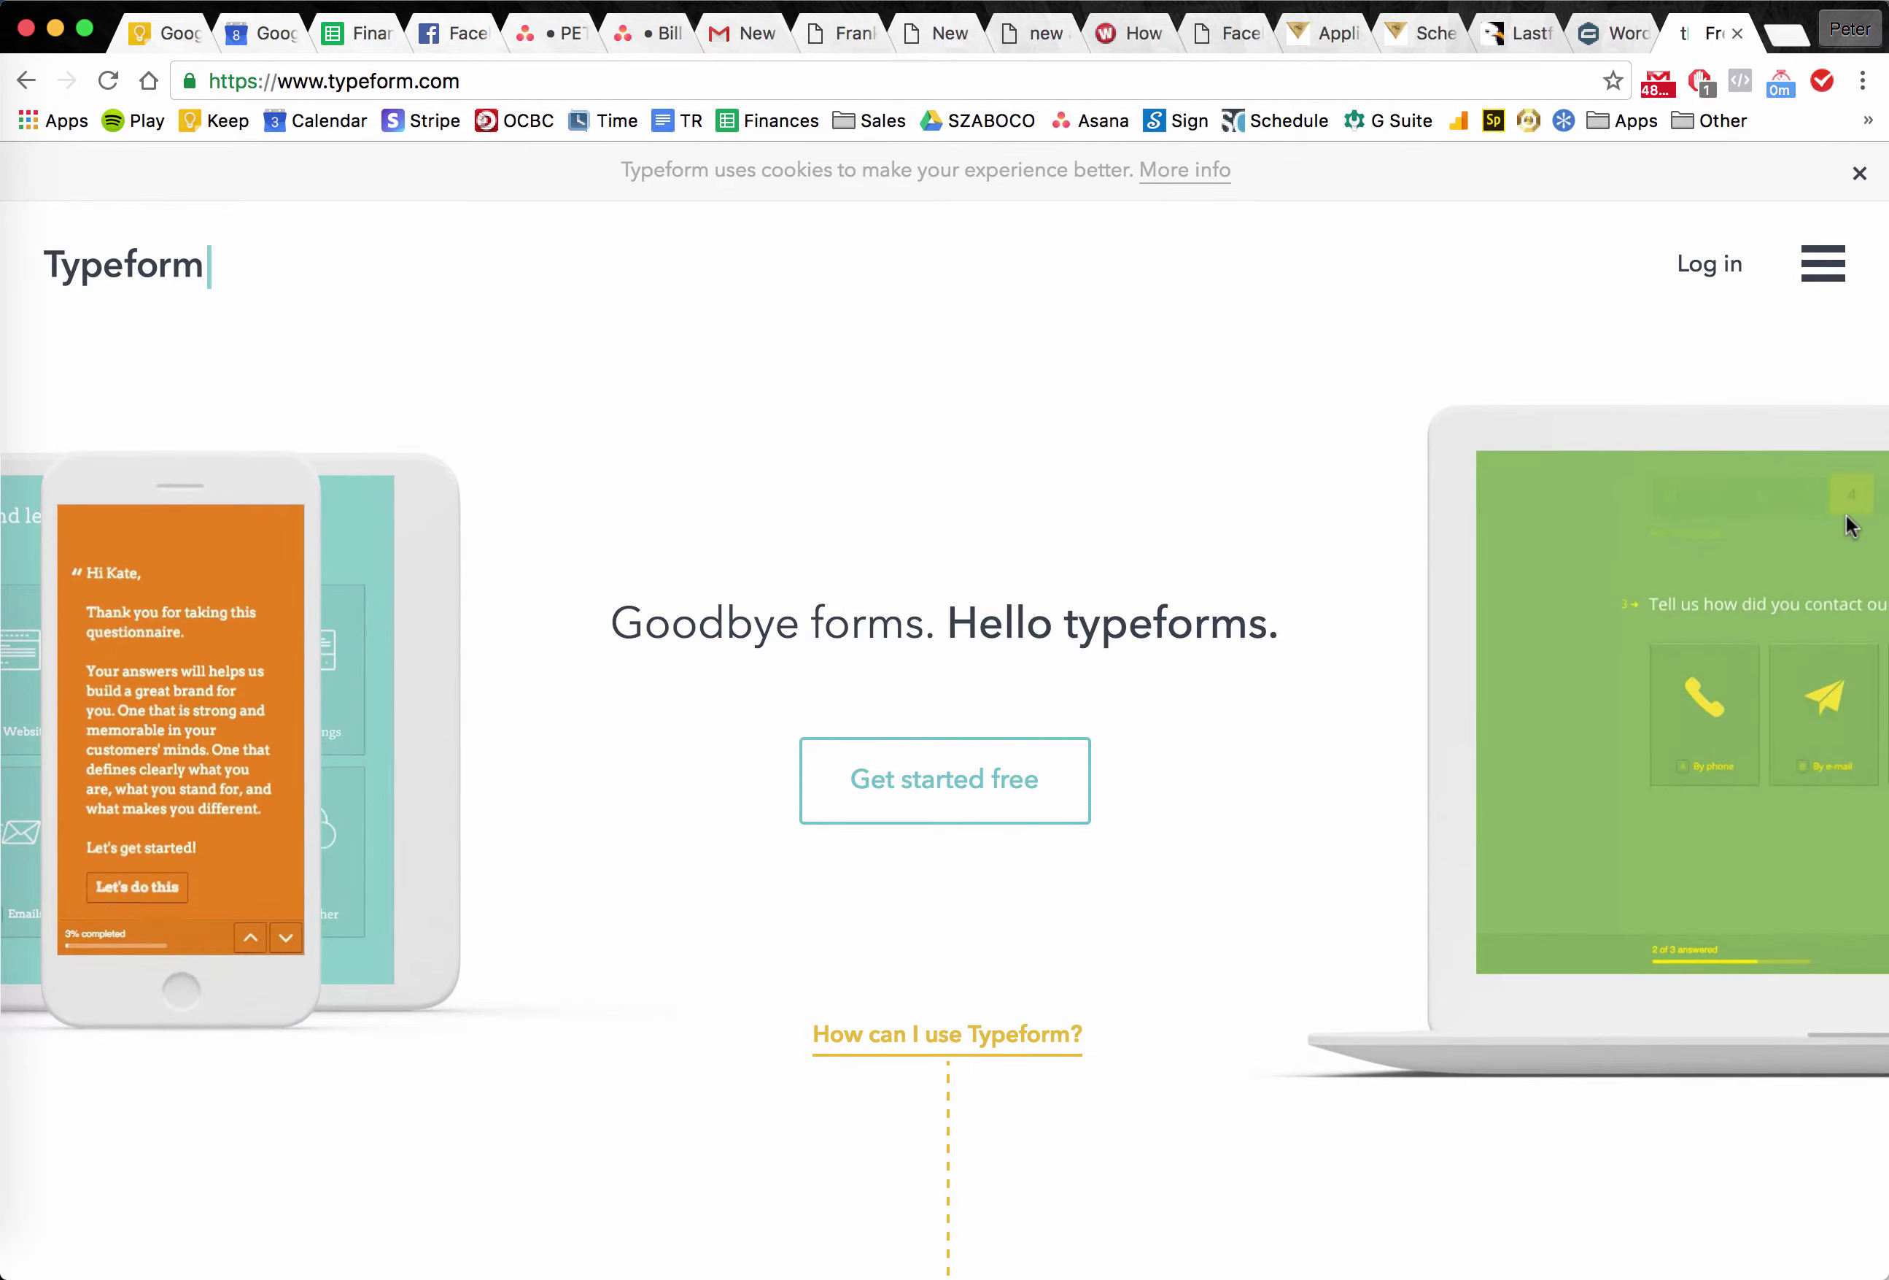
{"action": "left_click", "coordinate": [1732, 32]}
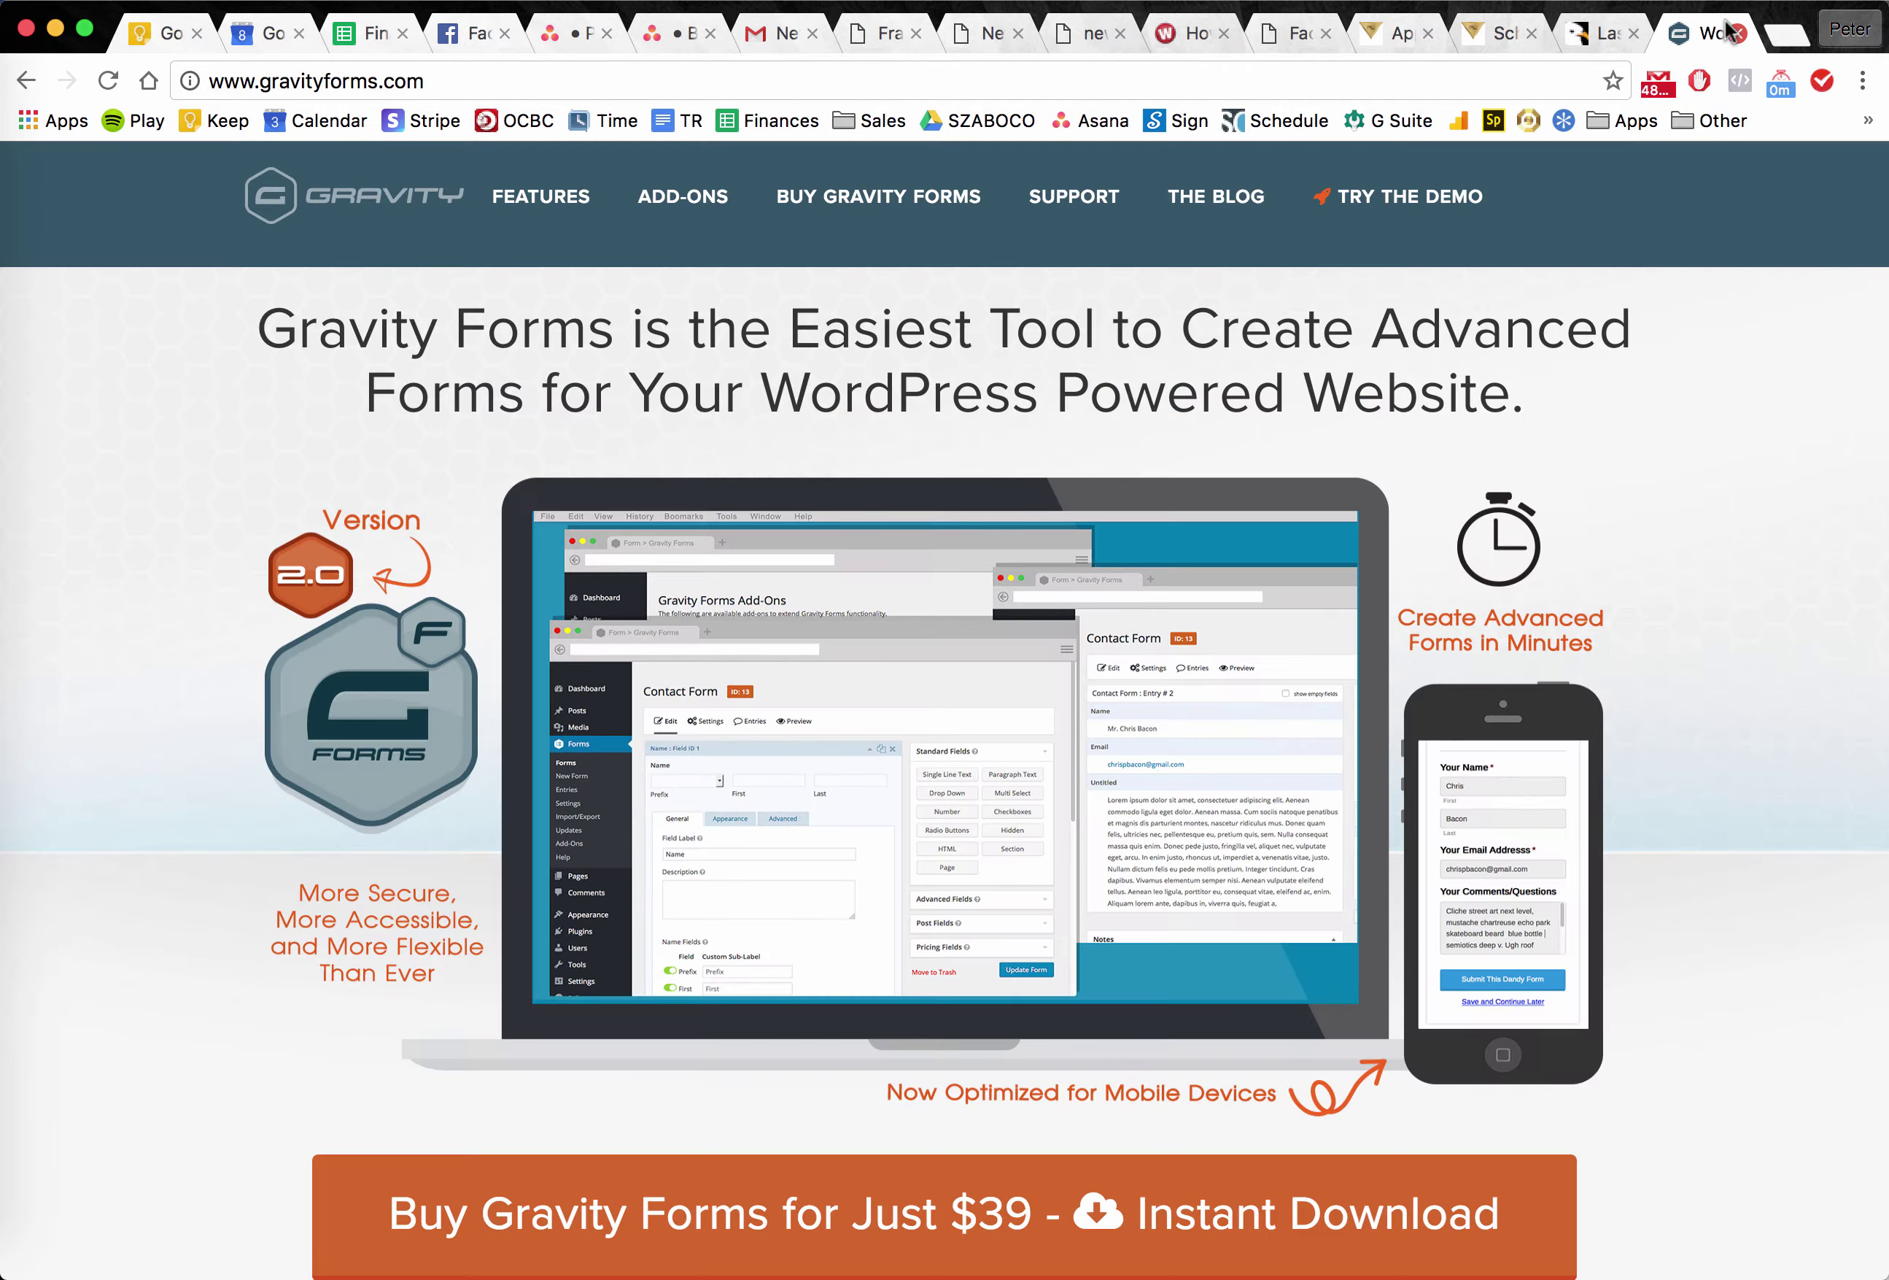
{"action": "left_click", "coordinate": [1298, 45]}
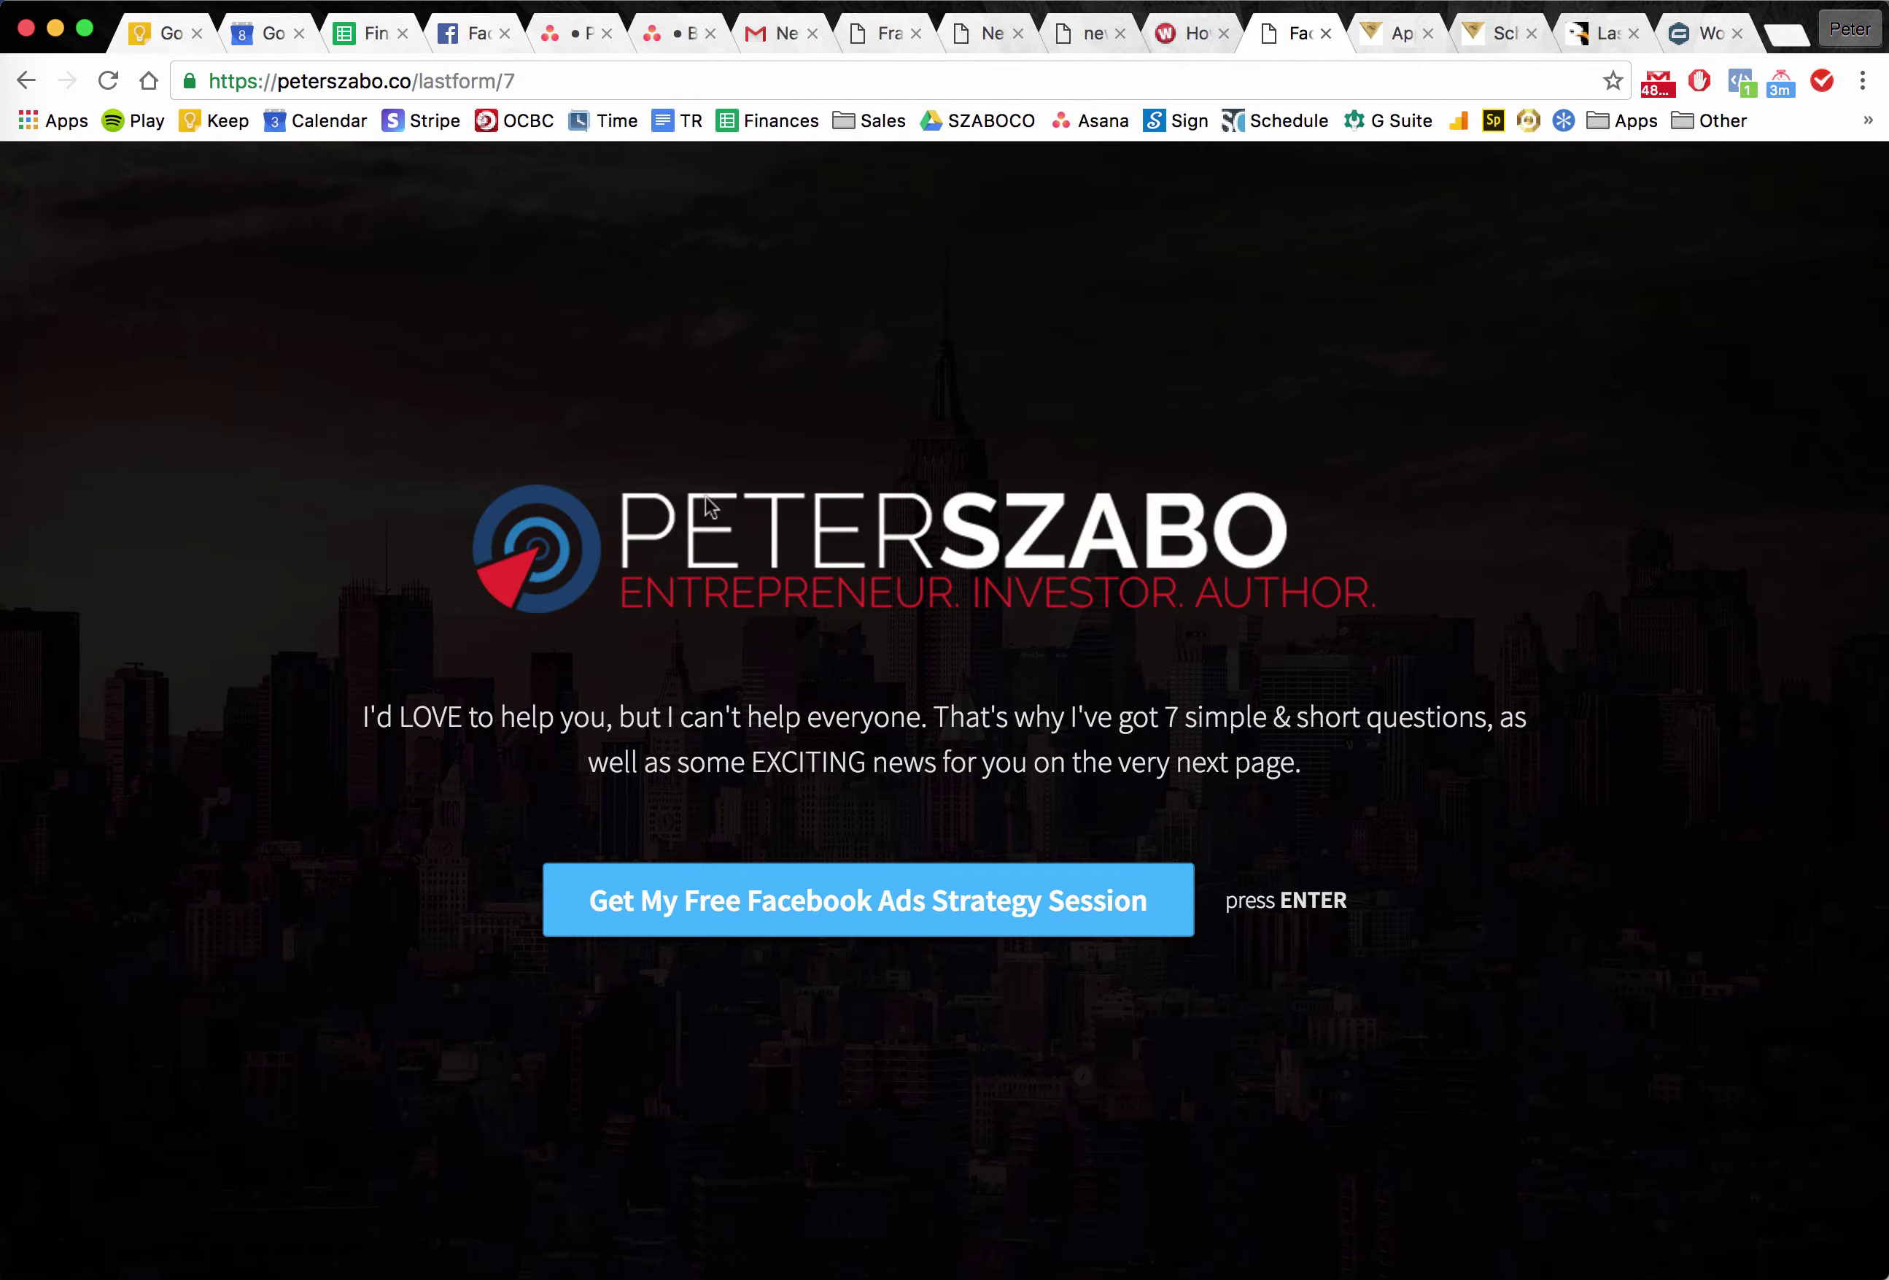
Start the strategy-session questionnaire, answering Yes and then Service provider.
{"action": "left_click", "coordinate": [779, 916]}
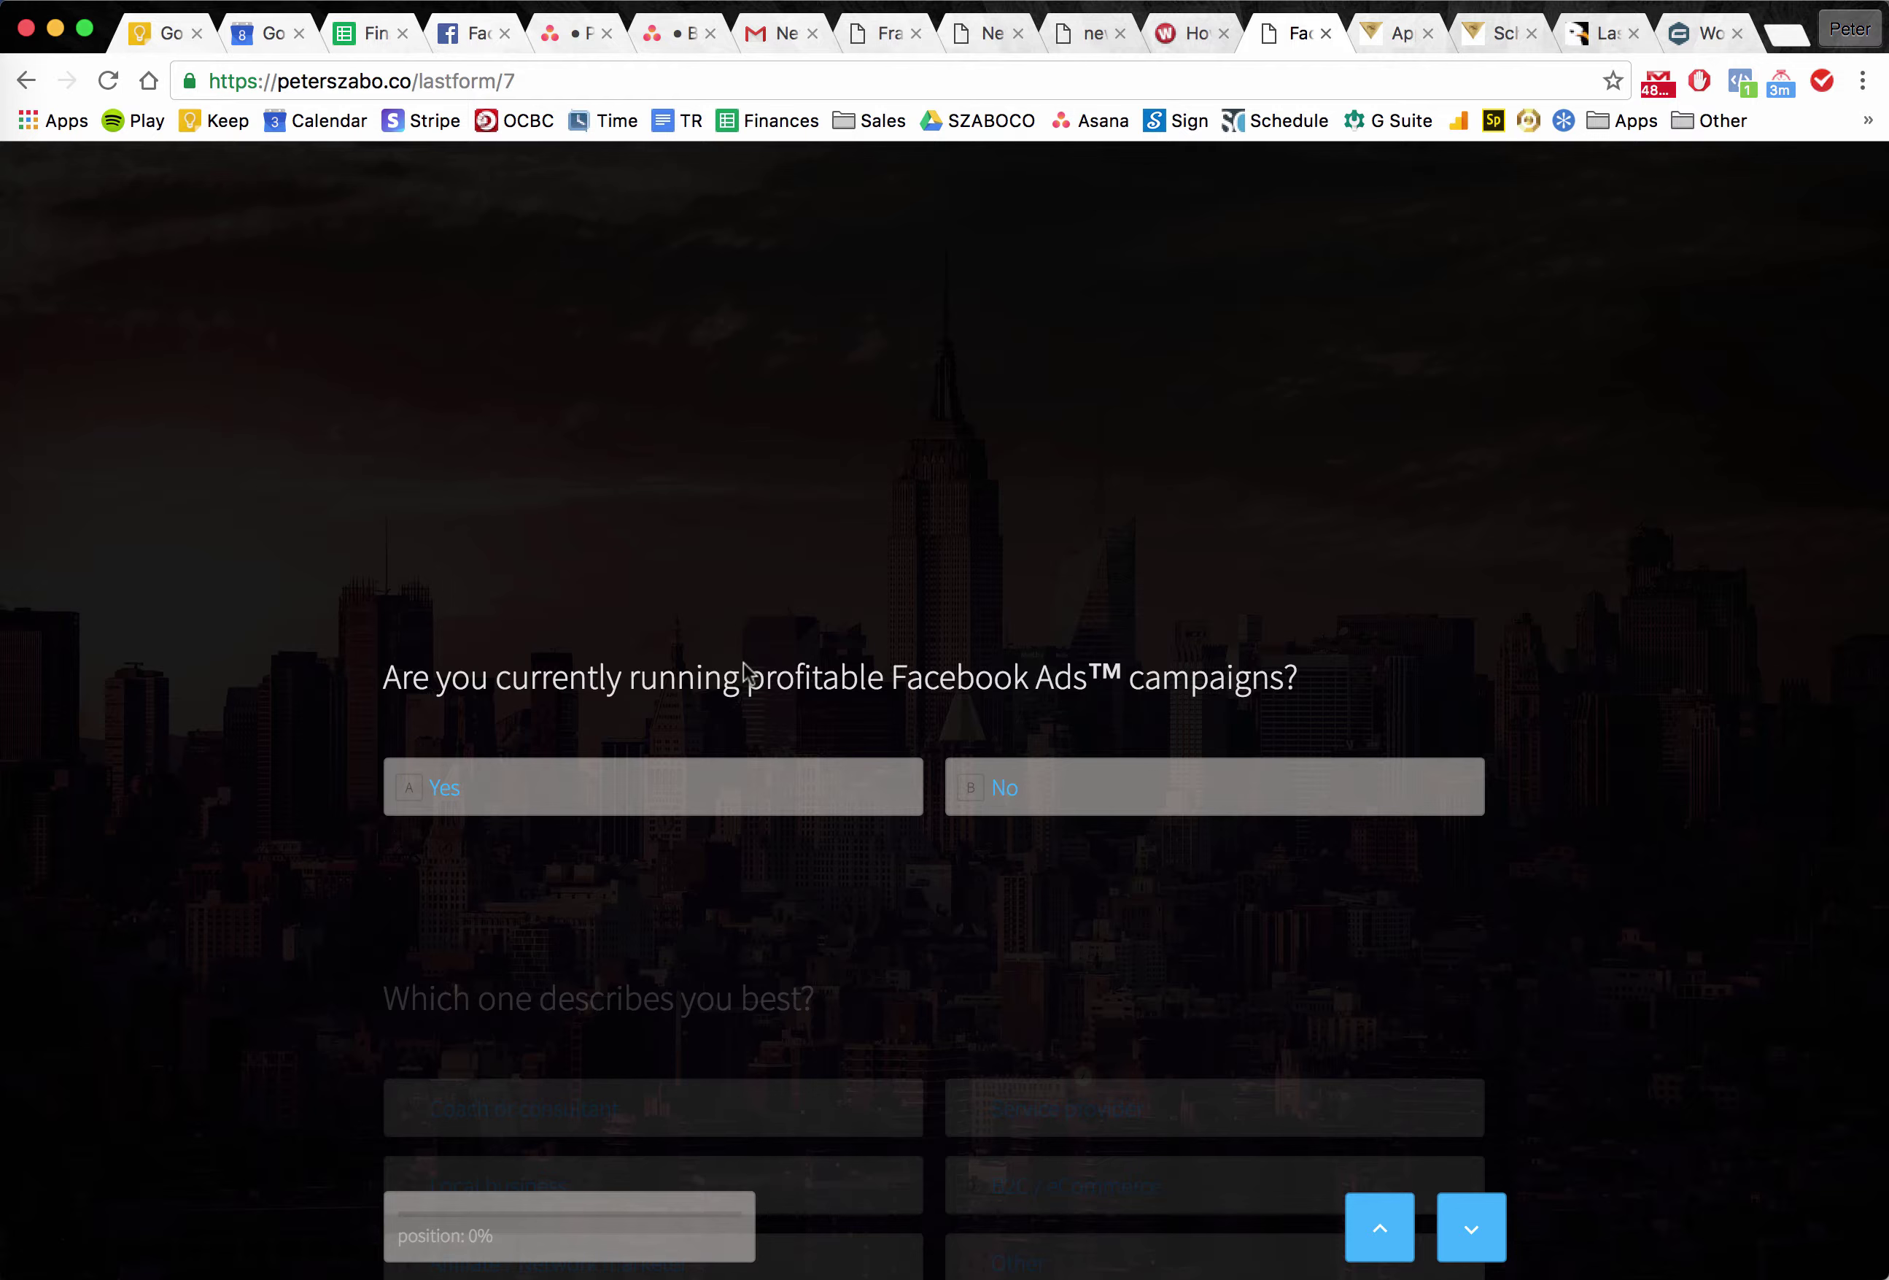
{"action": "left_click", "coordinate": [605, 786]}
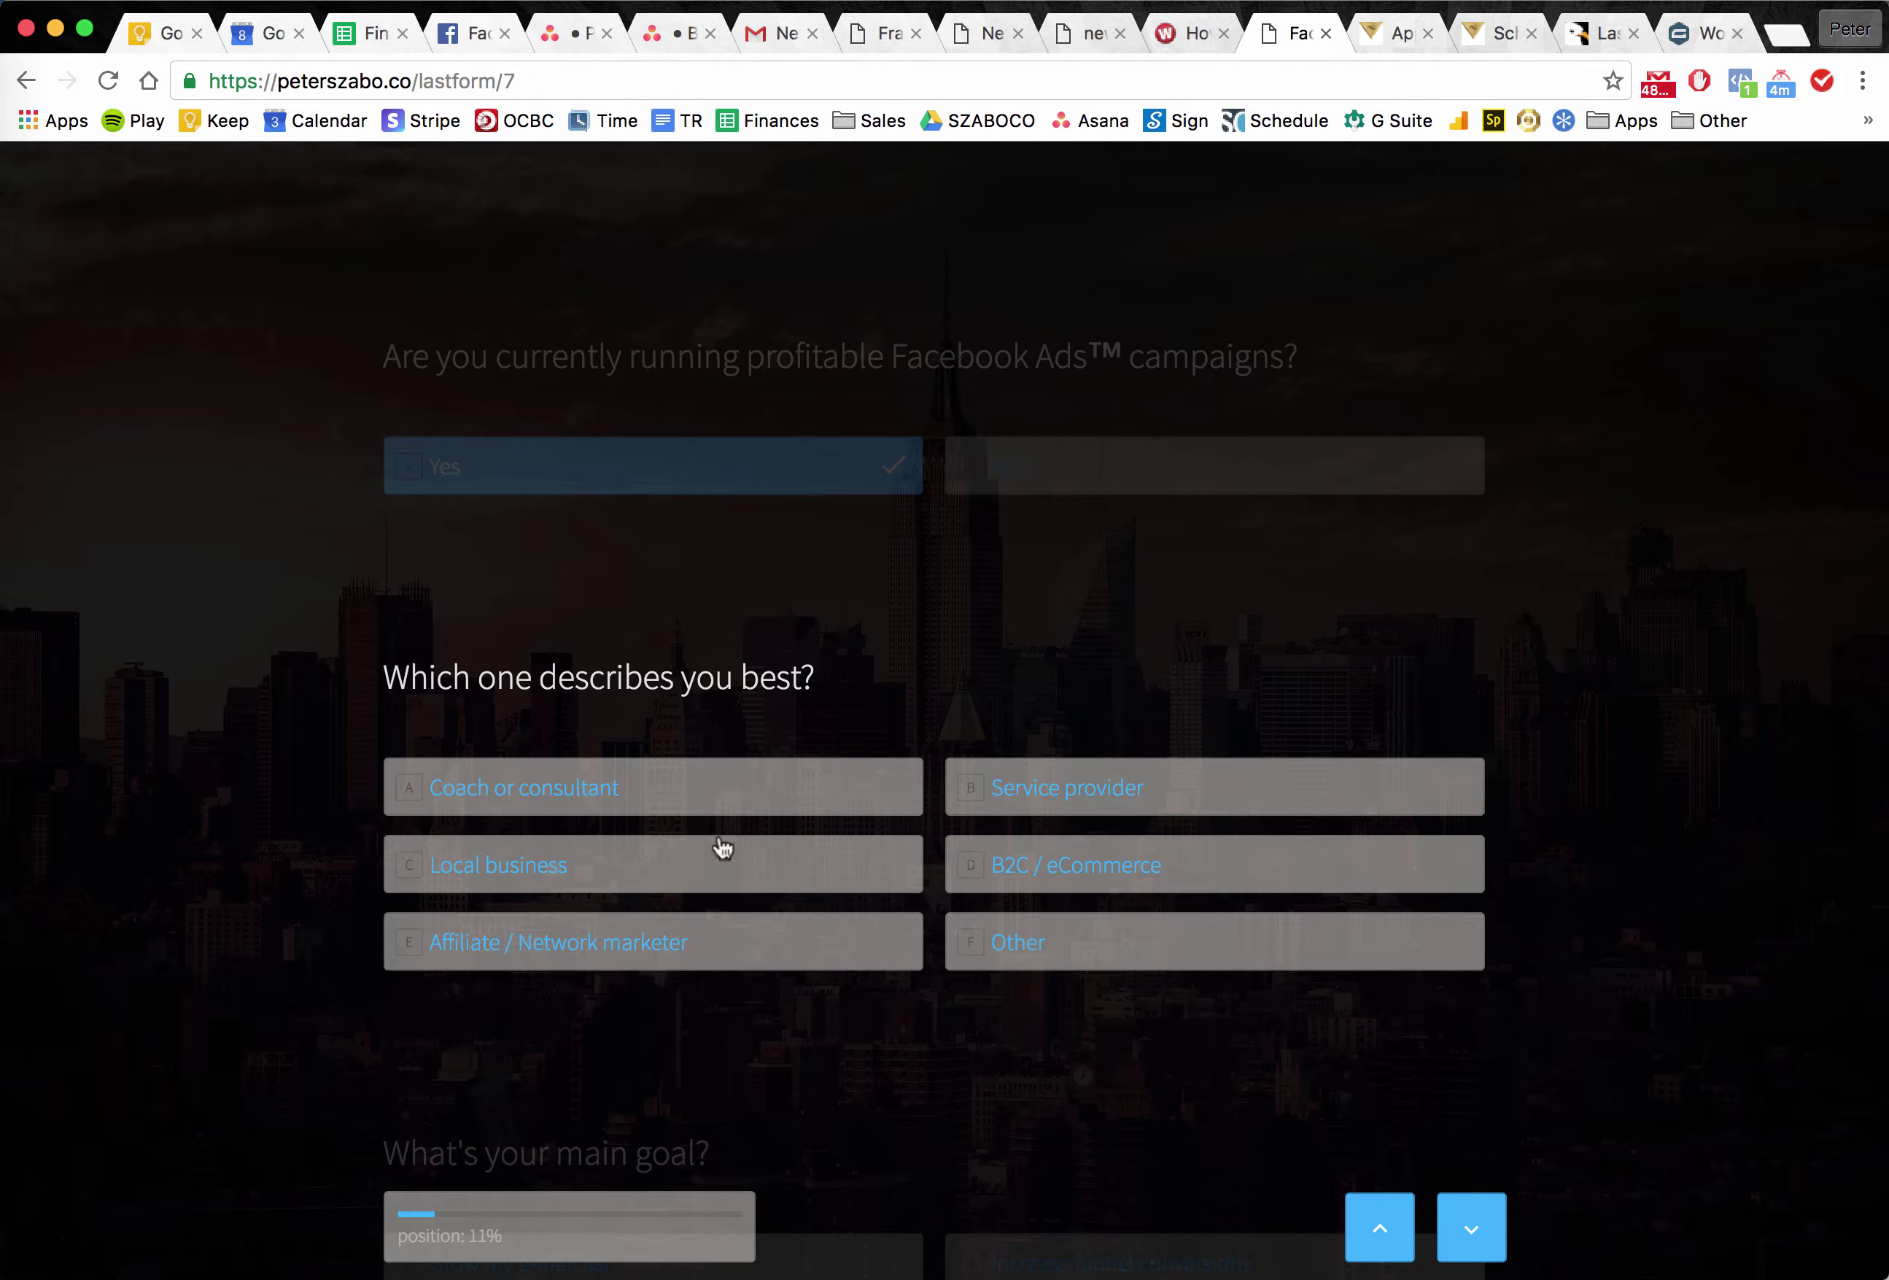
{"action": "left_click", "coordinate": [1067, 808]}
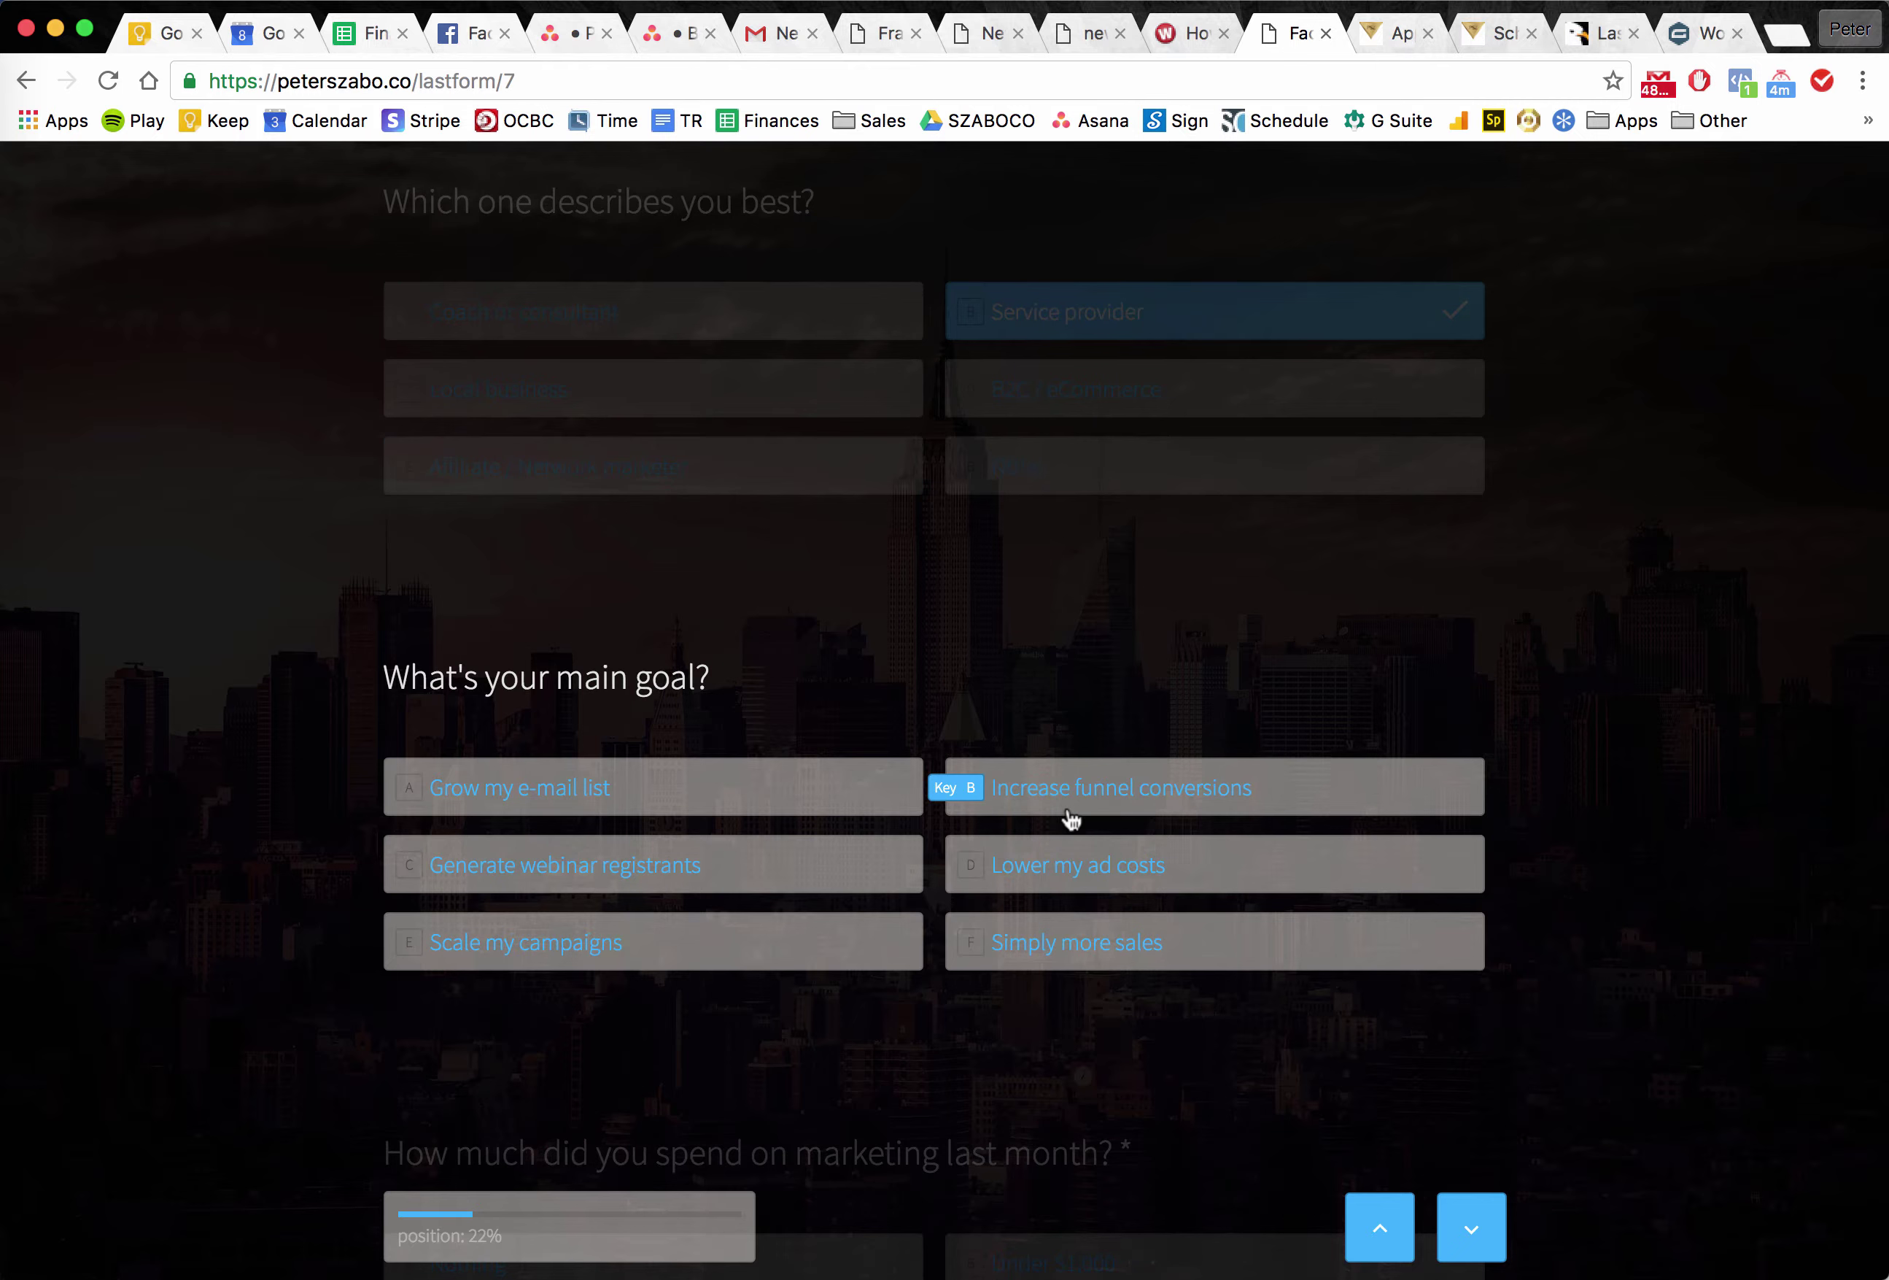
Choose Grow my e-mail list as the main goal and $5,000 - $10,000 marketing spend.
{"action": "left_click", "coordinate": [832, 806]}
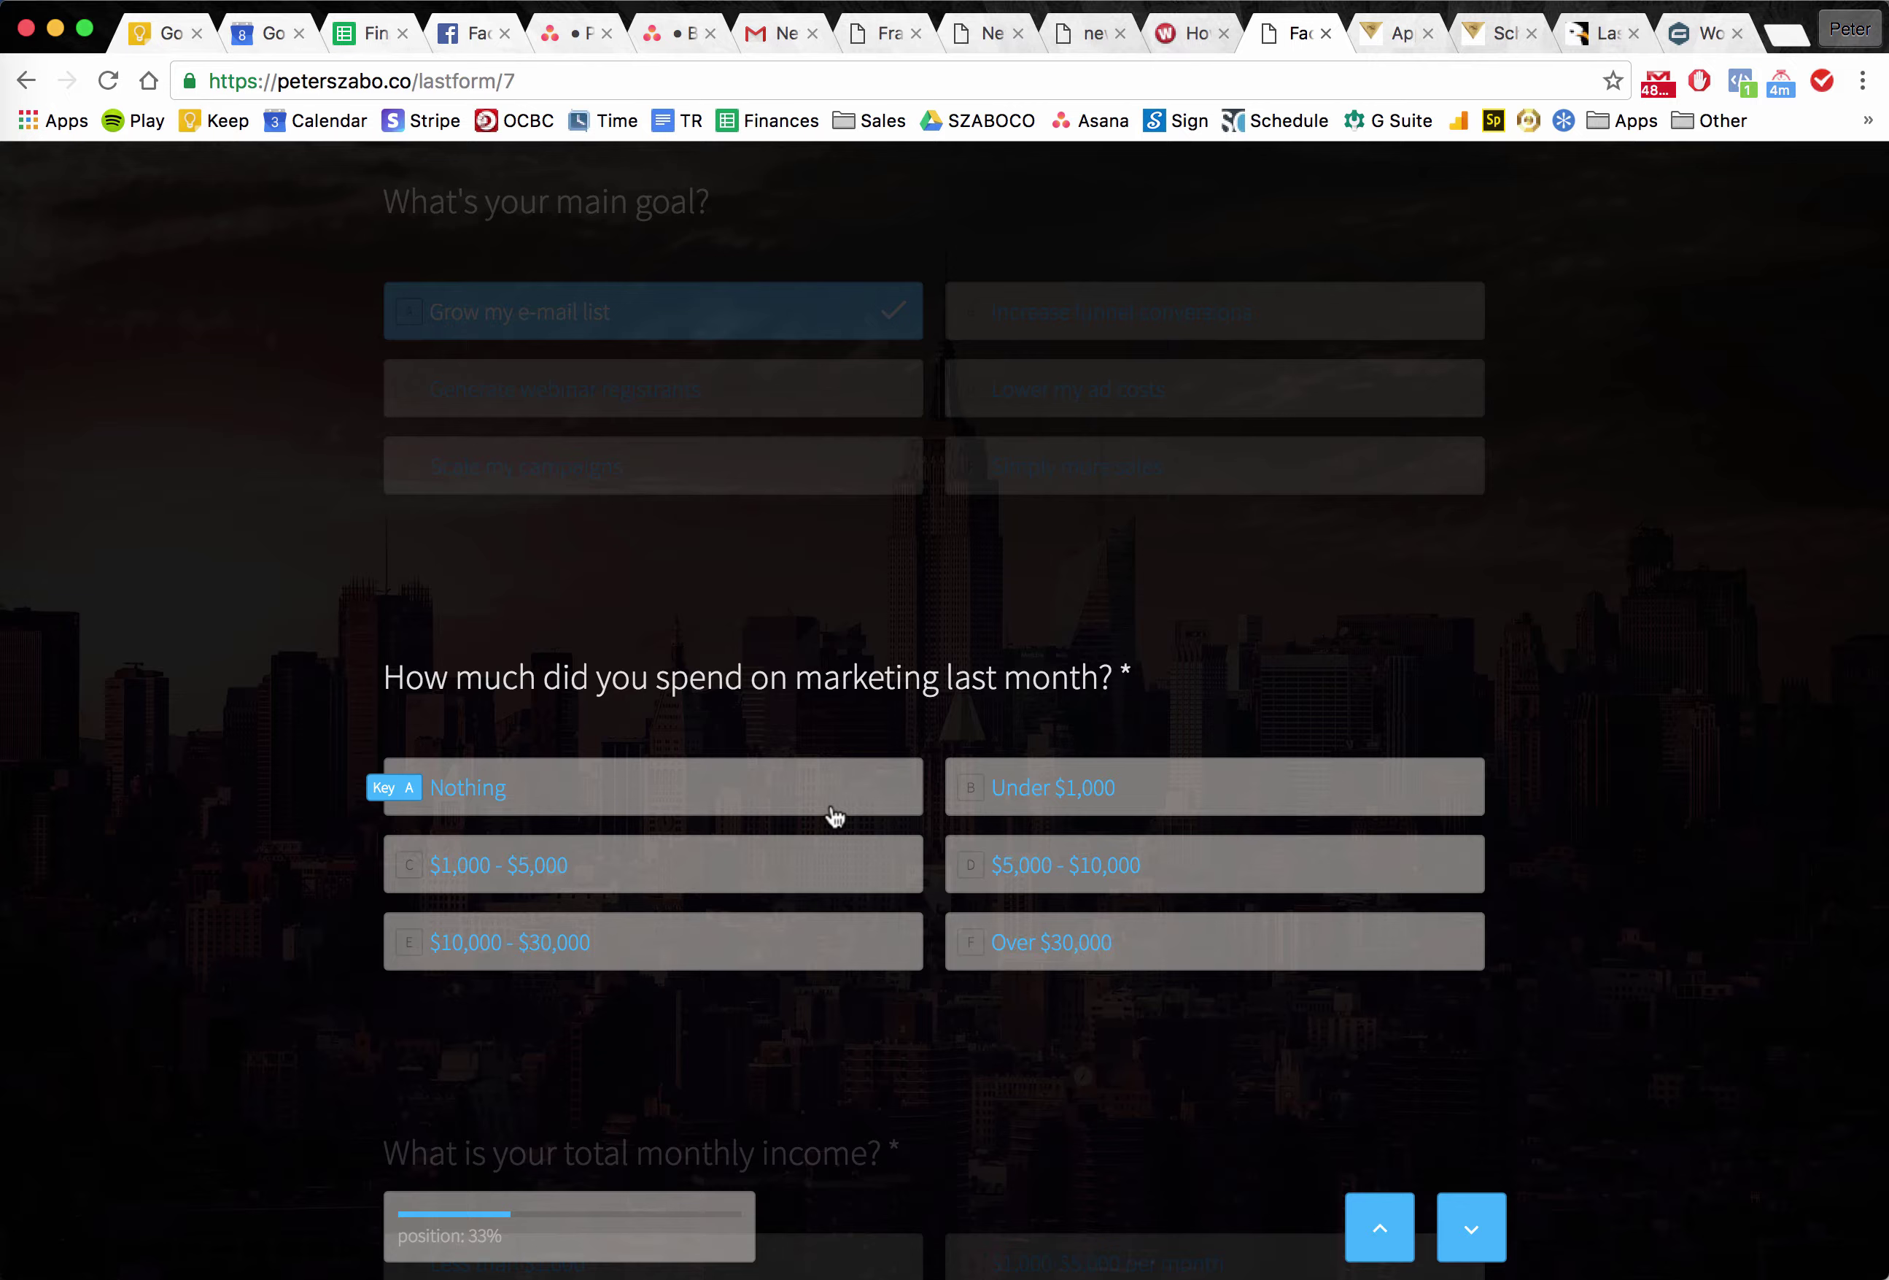
{"action": "left_click", "coordinate": [1145, 870]}
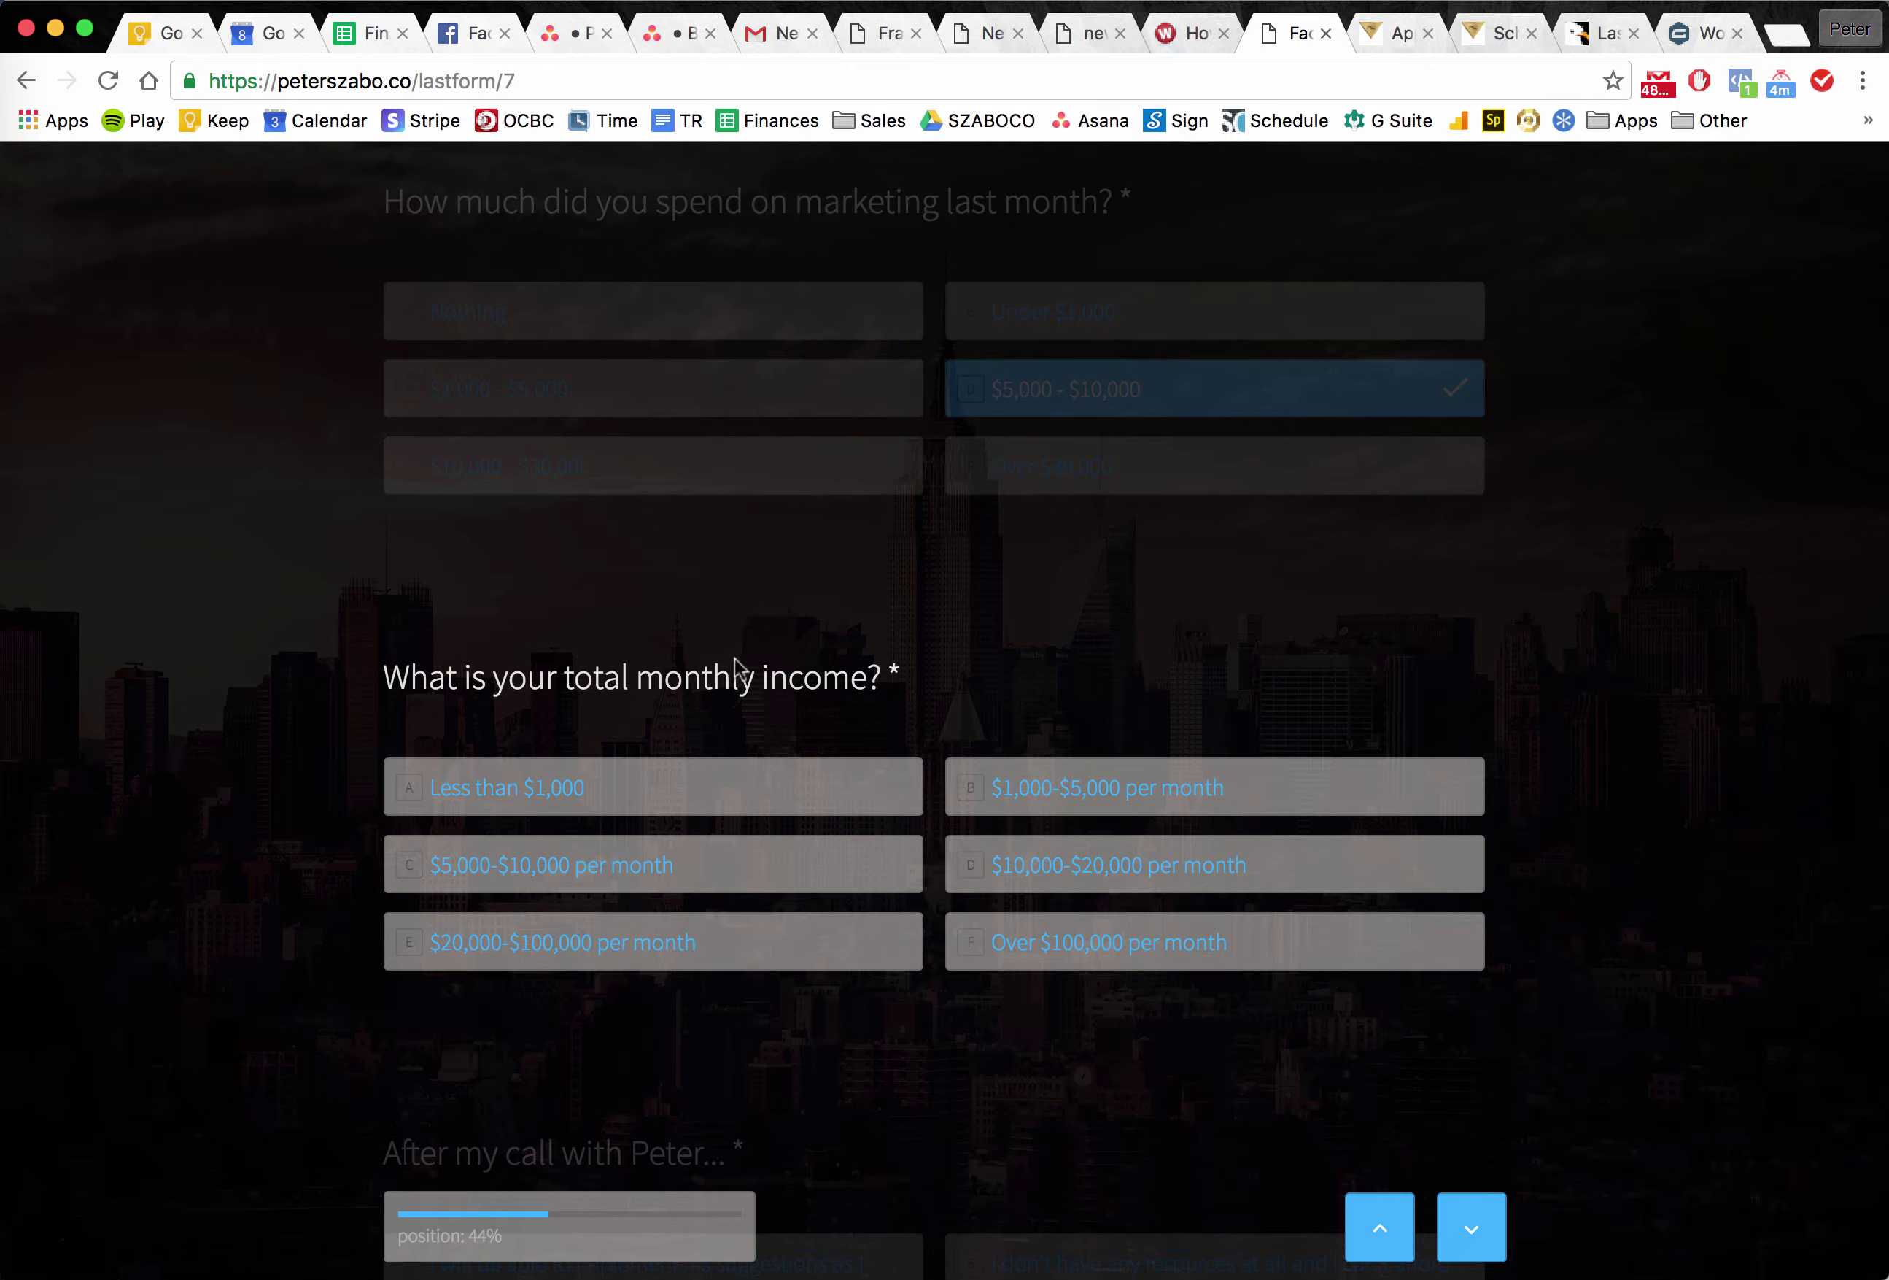
{"action": "triple_click", "coordinate": [698, 682]}
{"action": "double_click", "coordinate": [698, 682]}
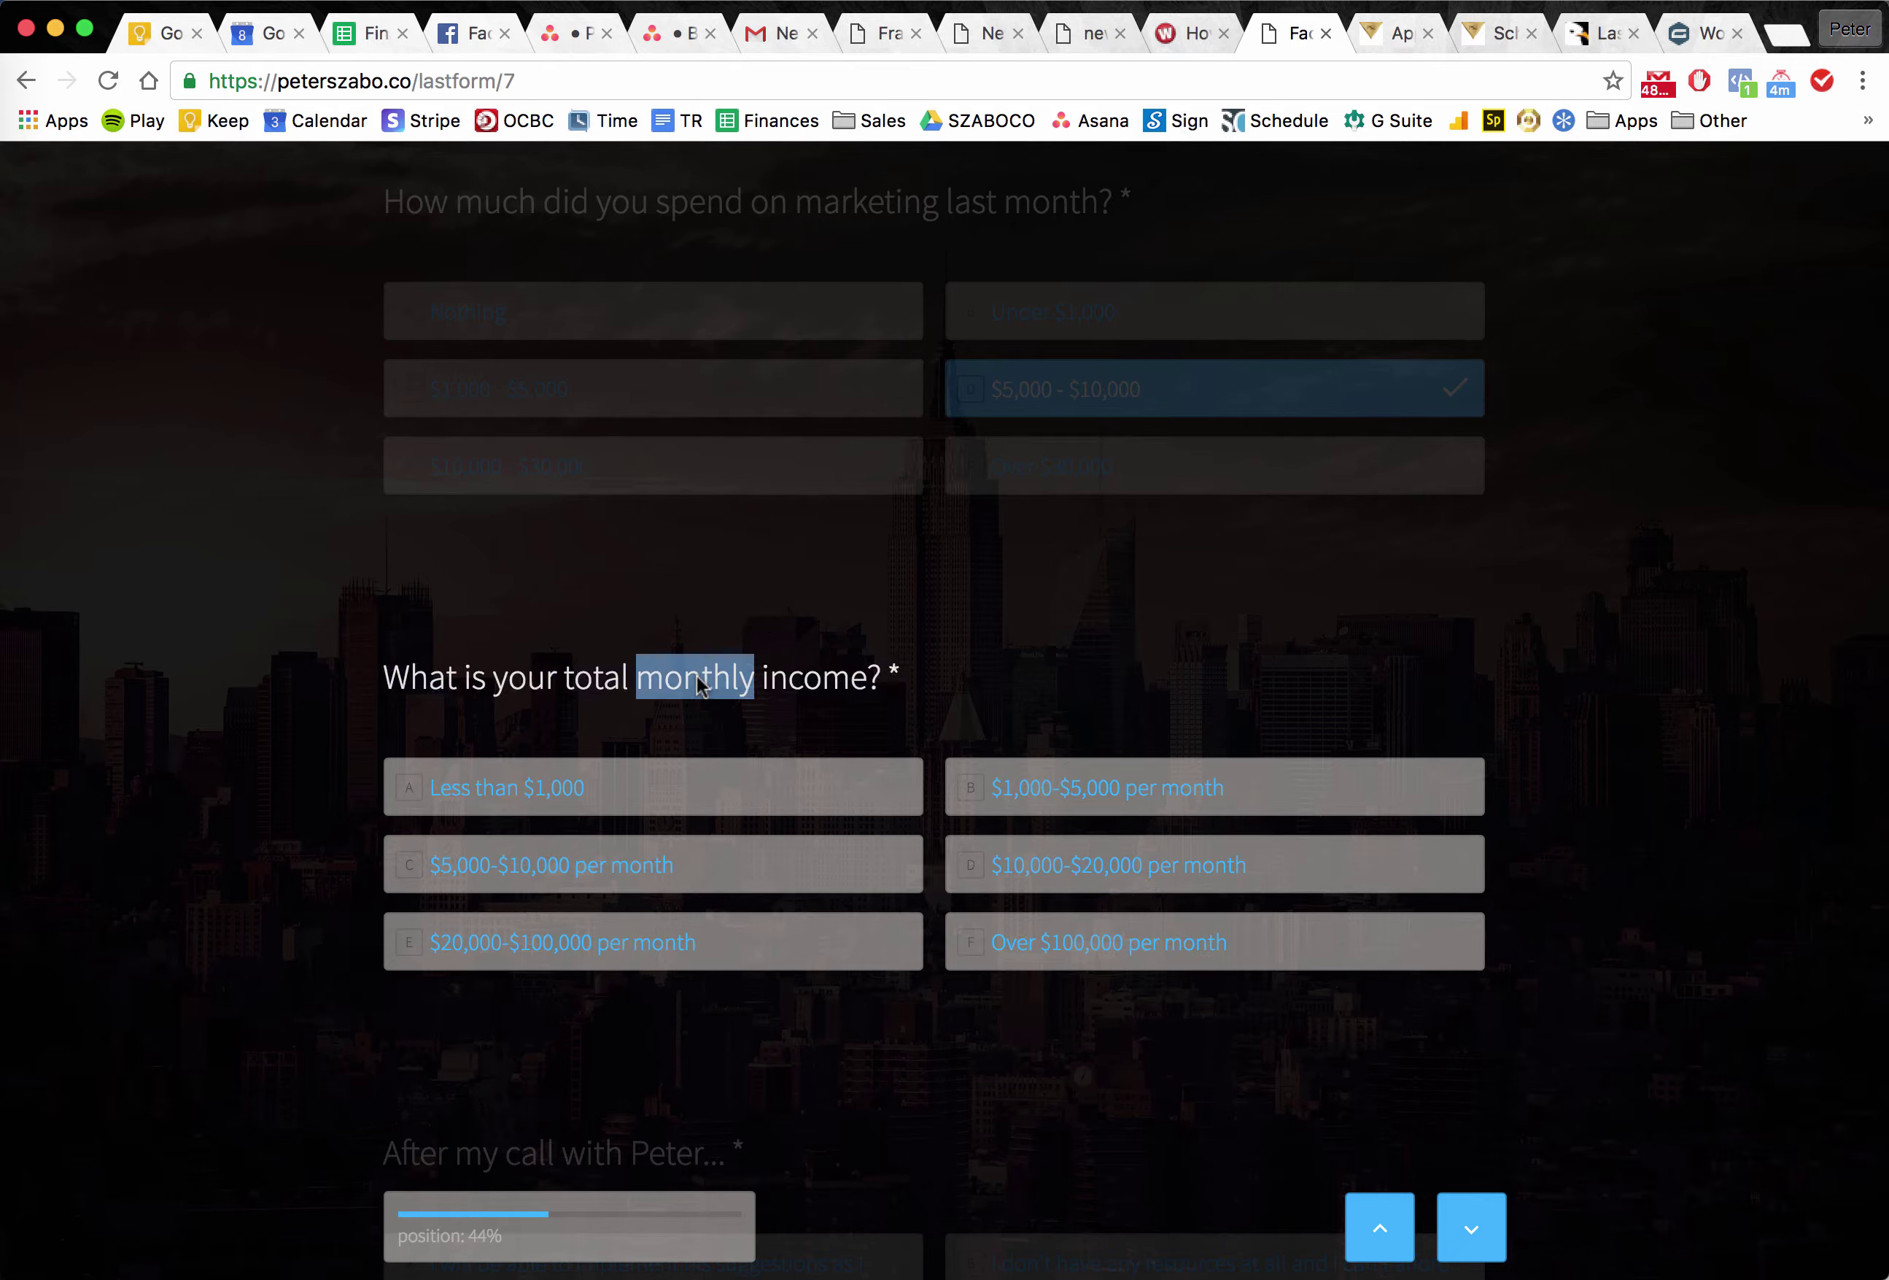
{"action": "triple_click", "coordinate": [698, 682]}
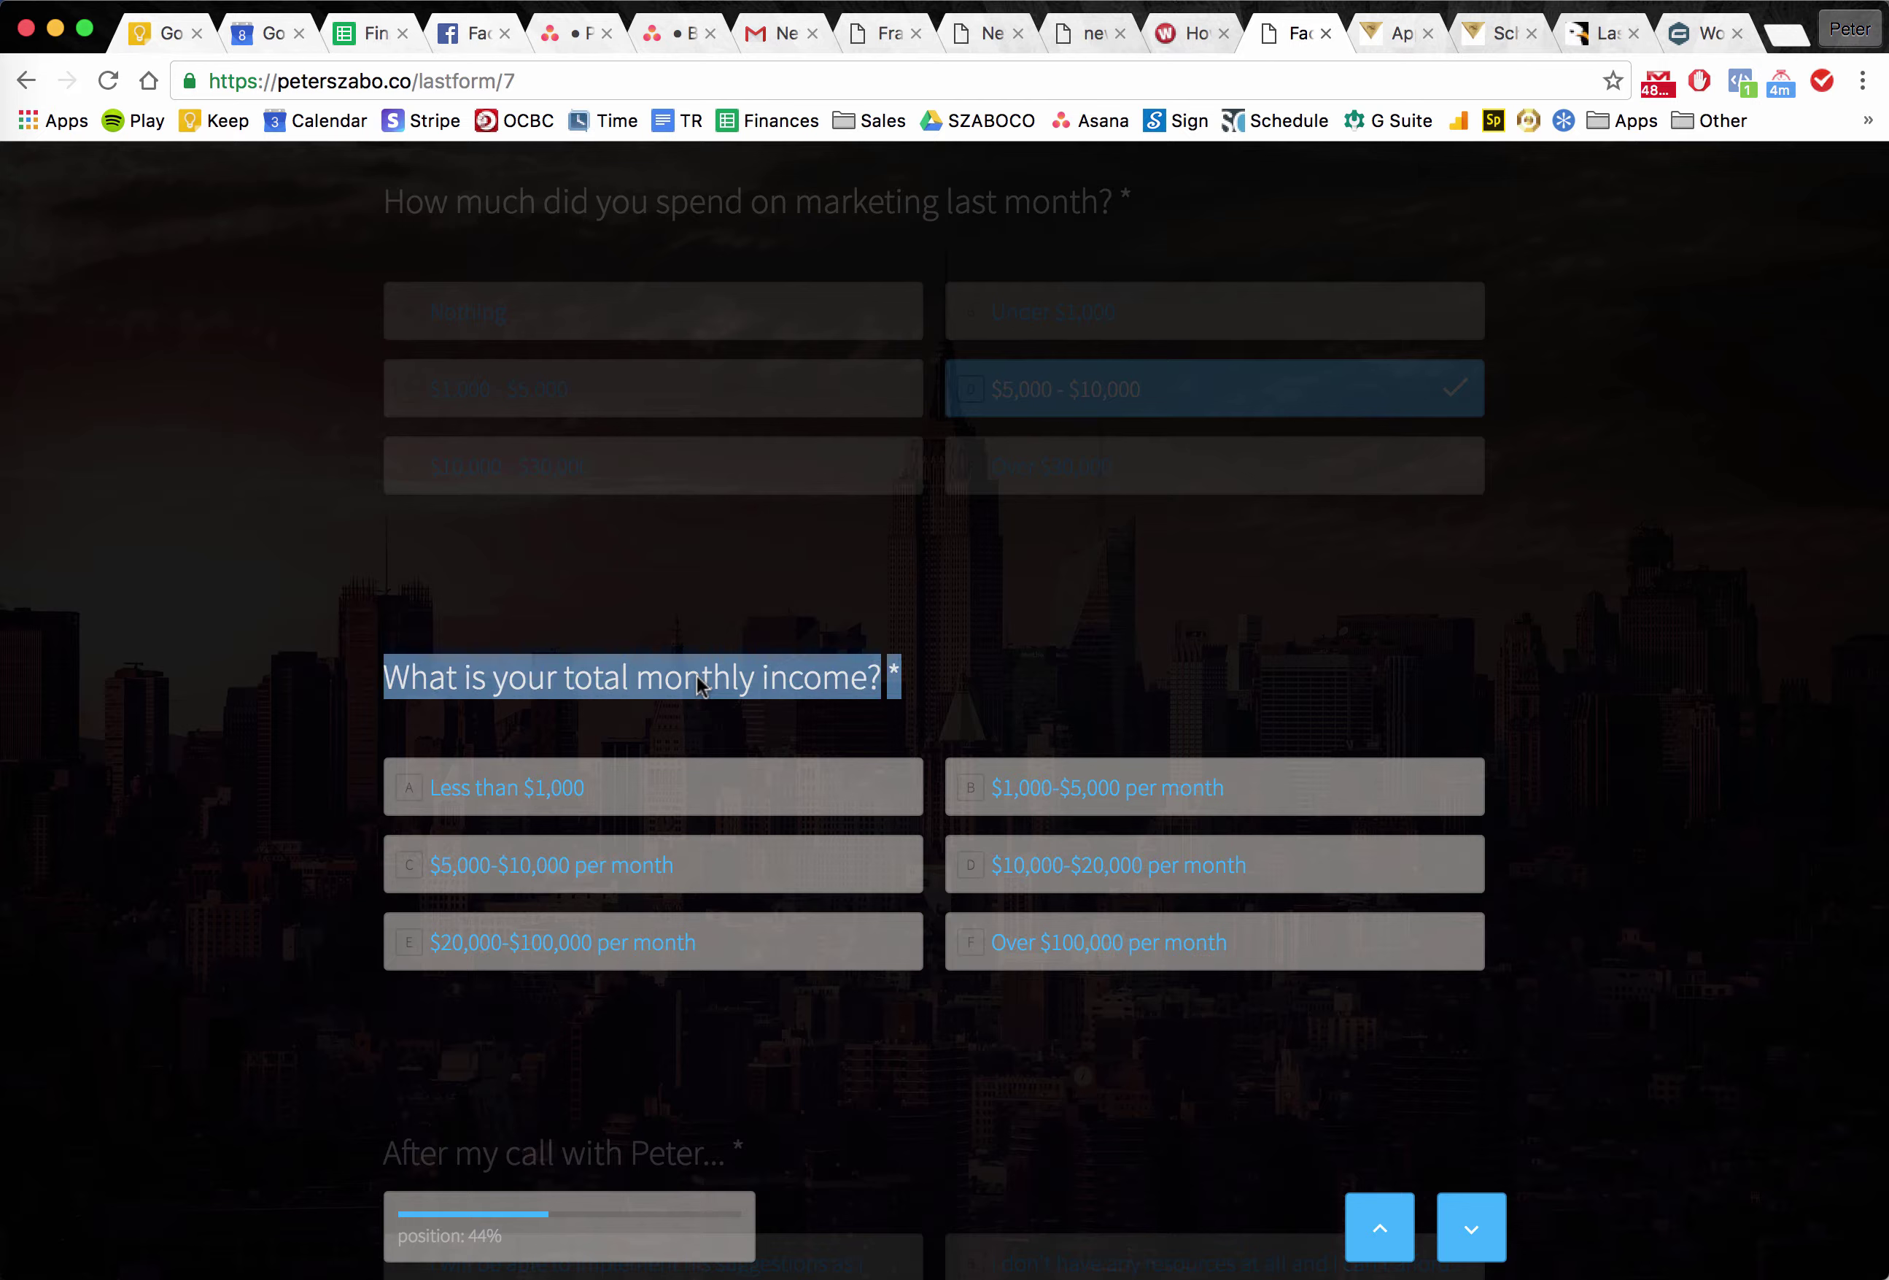
{"action": "left_click", "coordinate": [698, 683]}
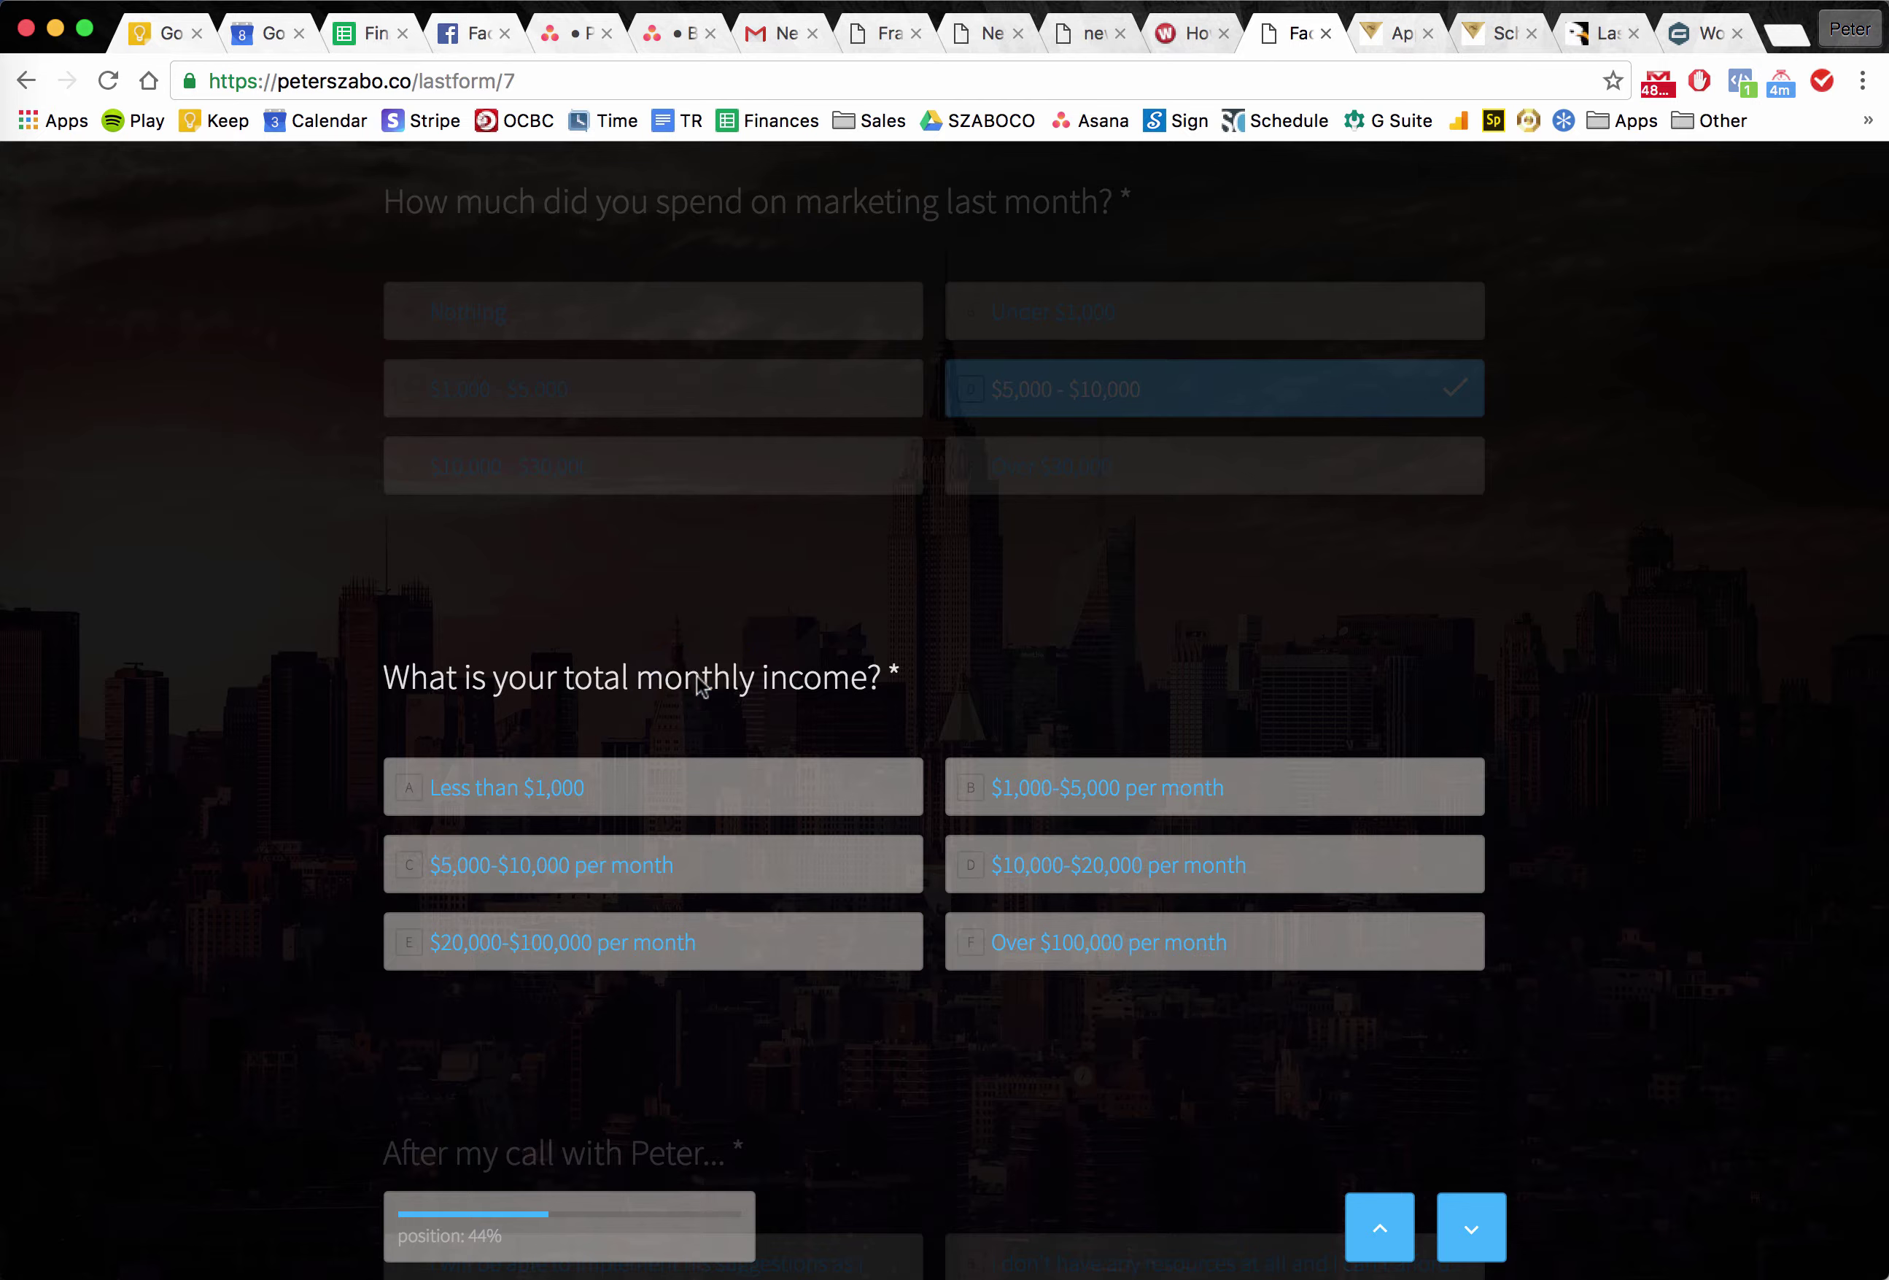
Choose Over $100,000 per month income and confirm the suggestions can be implemented.
{"action": "left_click", "coordinate": [1098, 955]}
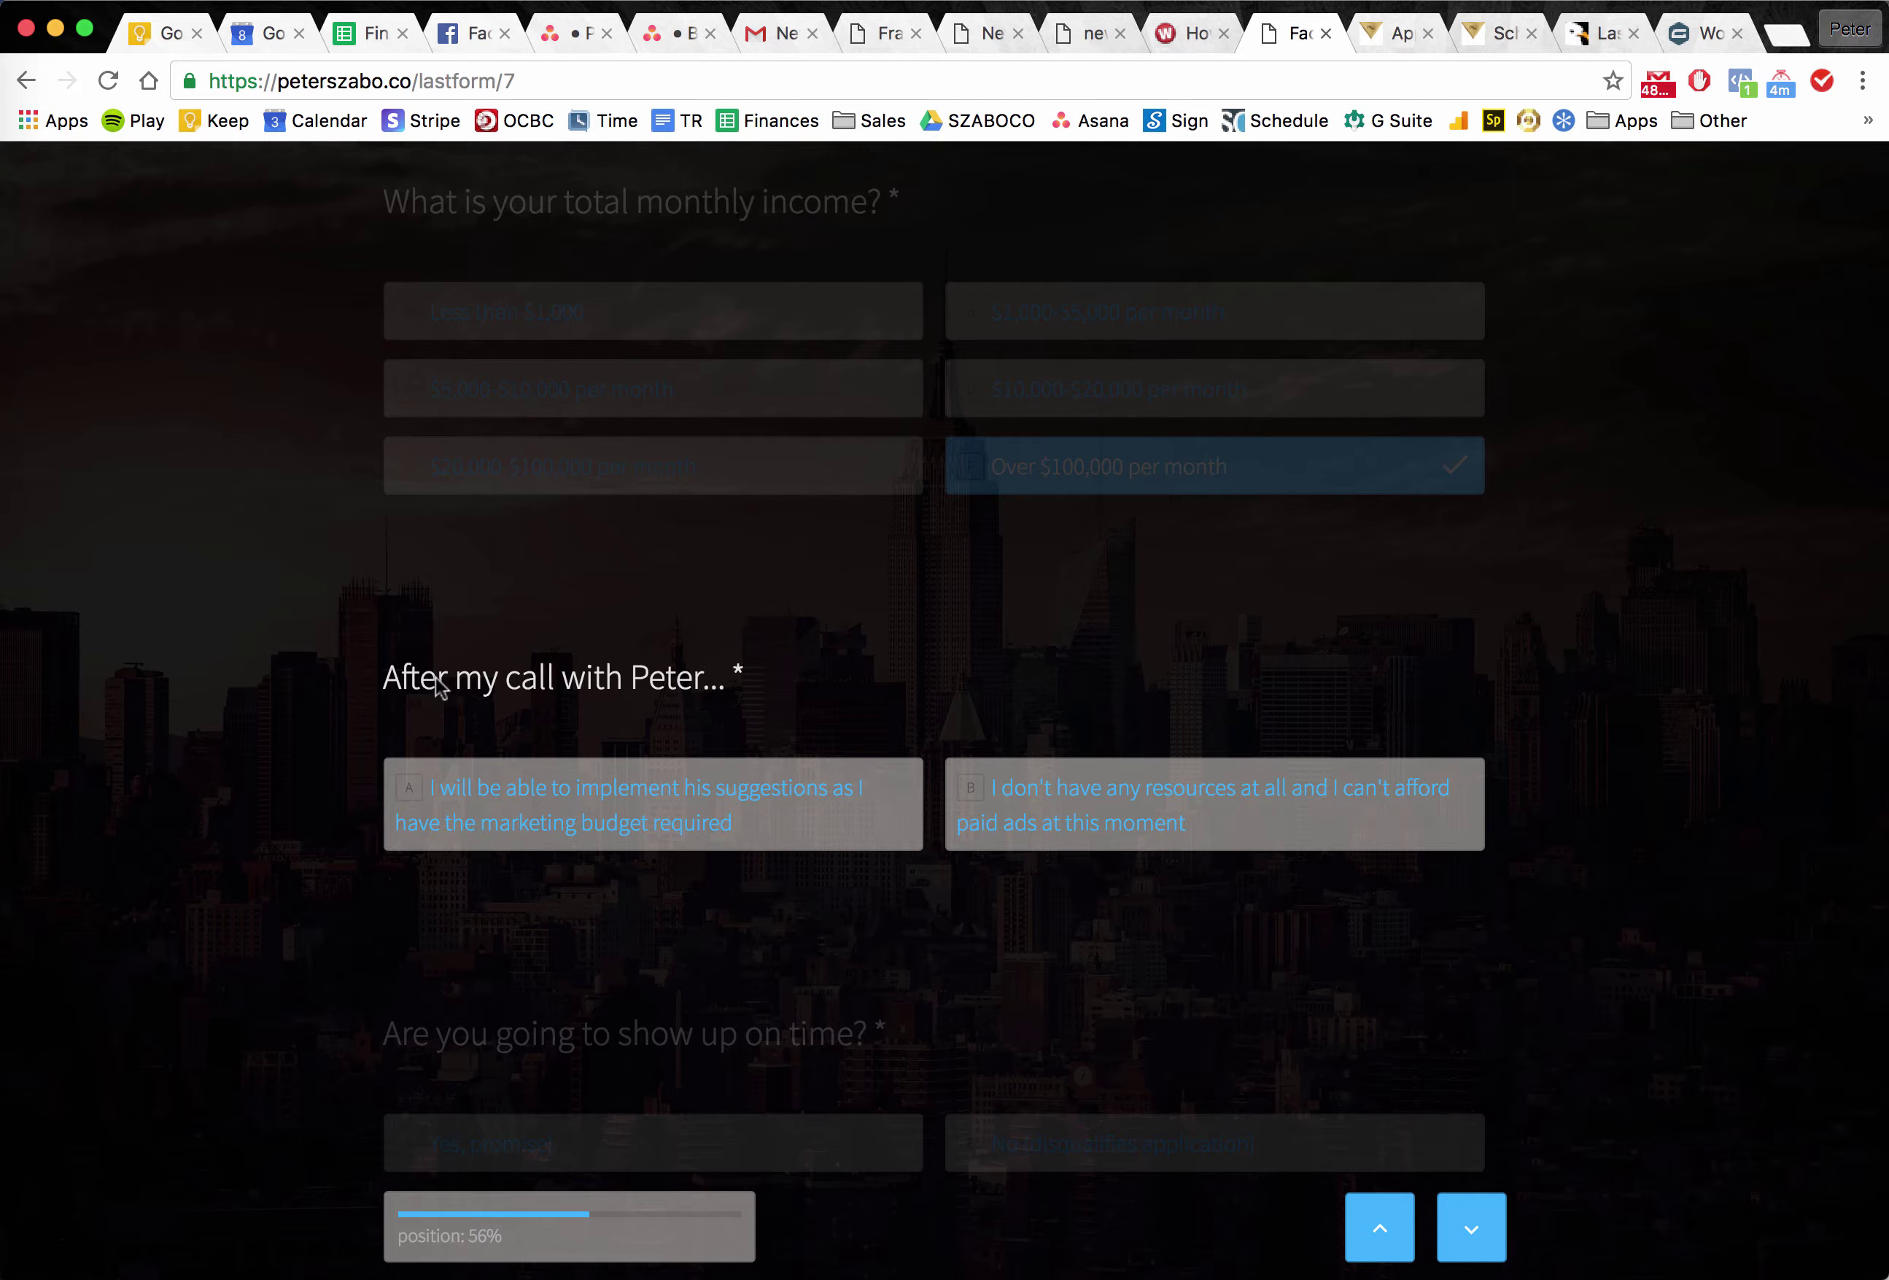
{"action": "double_click", "coordinate": [438, 687]}
{"action": "left_click", "coordinate": [439, 688]}
{"action": "left_click", "coordinate": [438, 688]}
{"action": "left_click", "coordinate": [604, 839]}
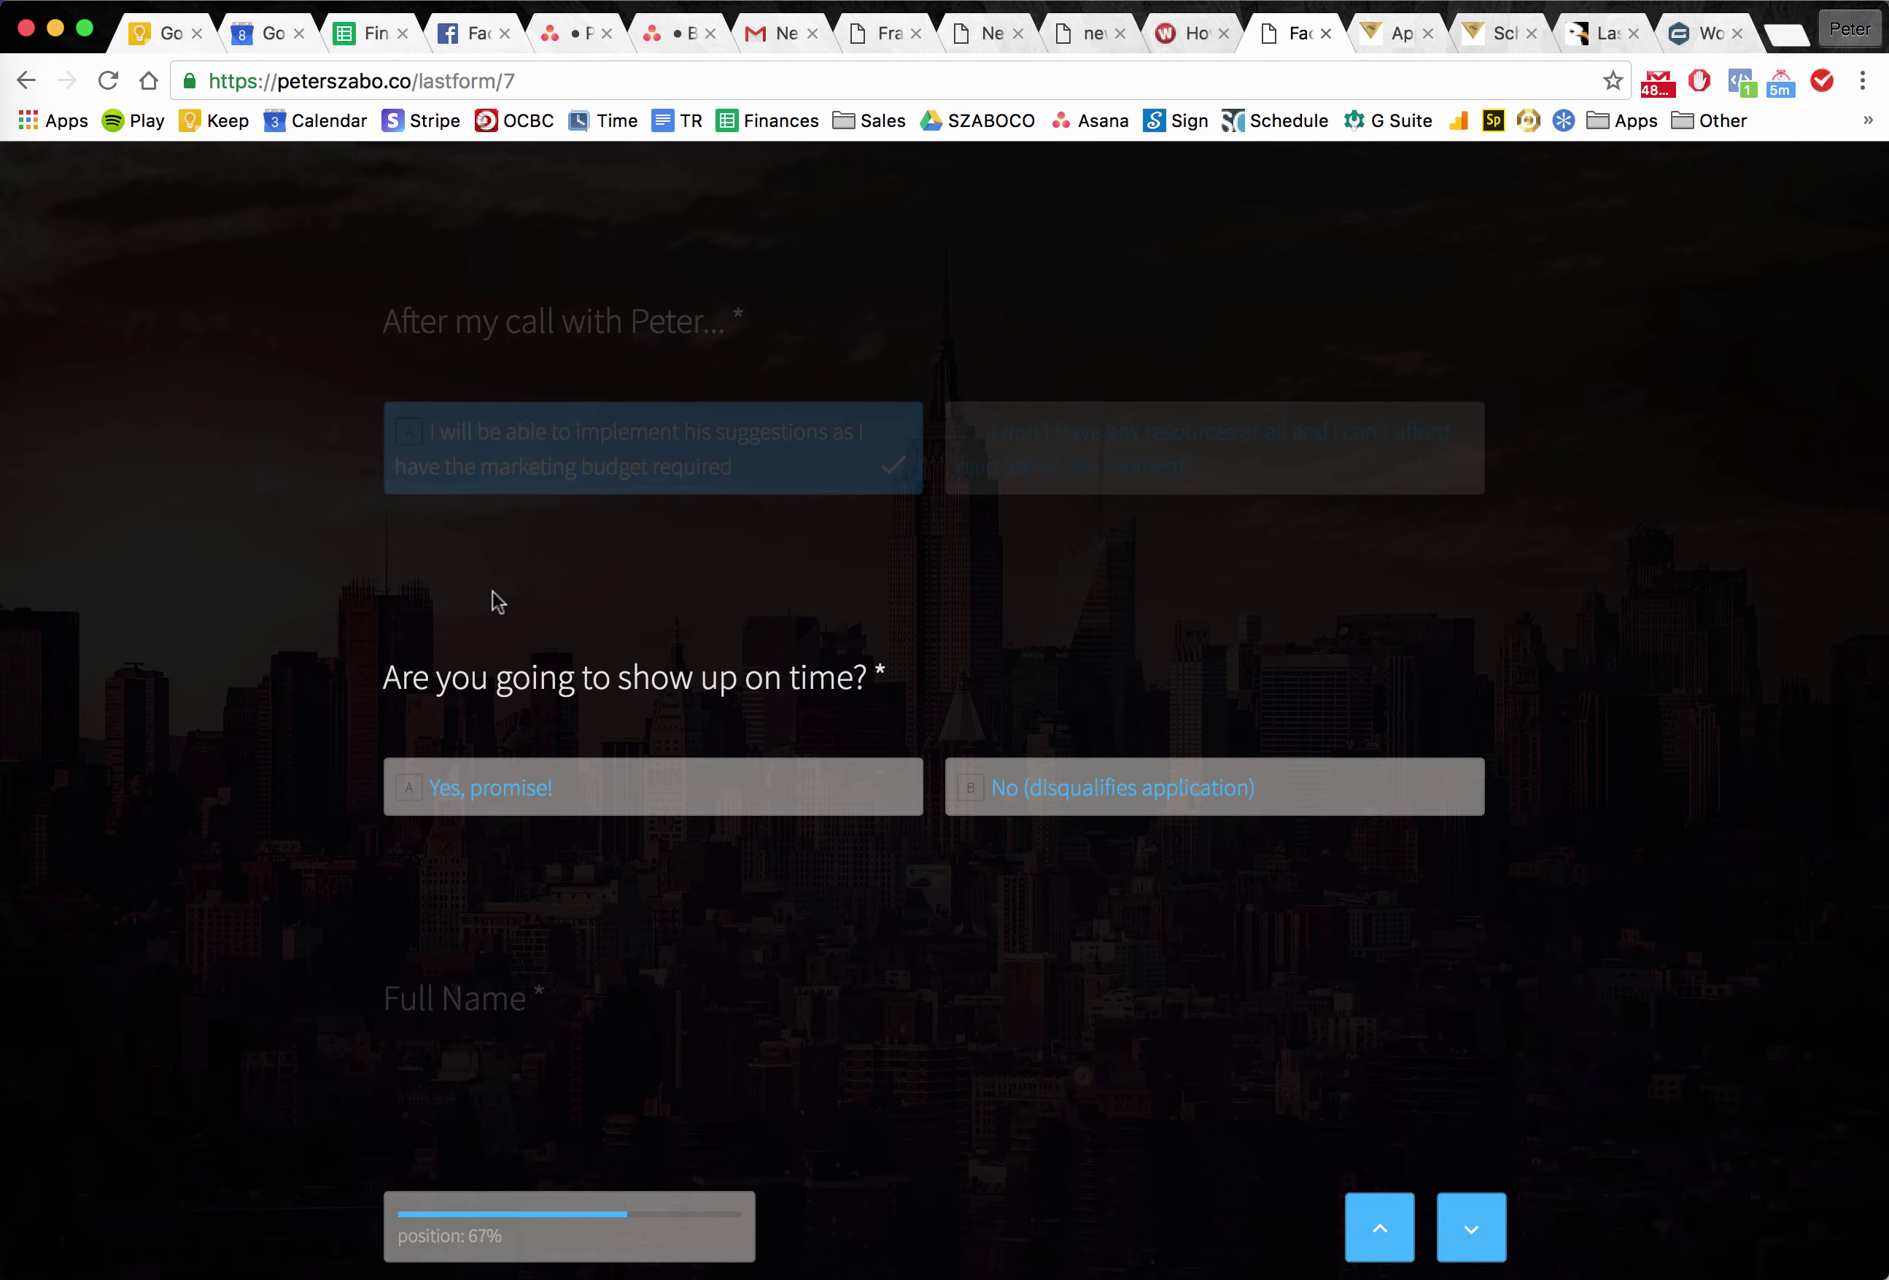
Answer Yes, promise!, enter the full name and autofilled e-mail address, and submit.
{"action": "left_click", "coordinate": [465, 773]}
{"action": "type", "text": "P"}
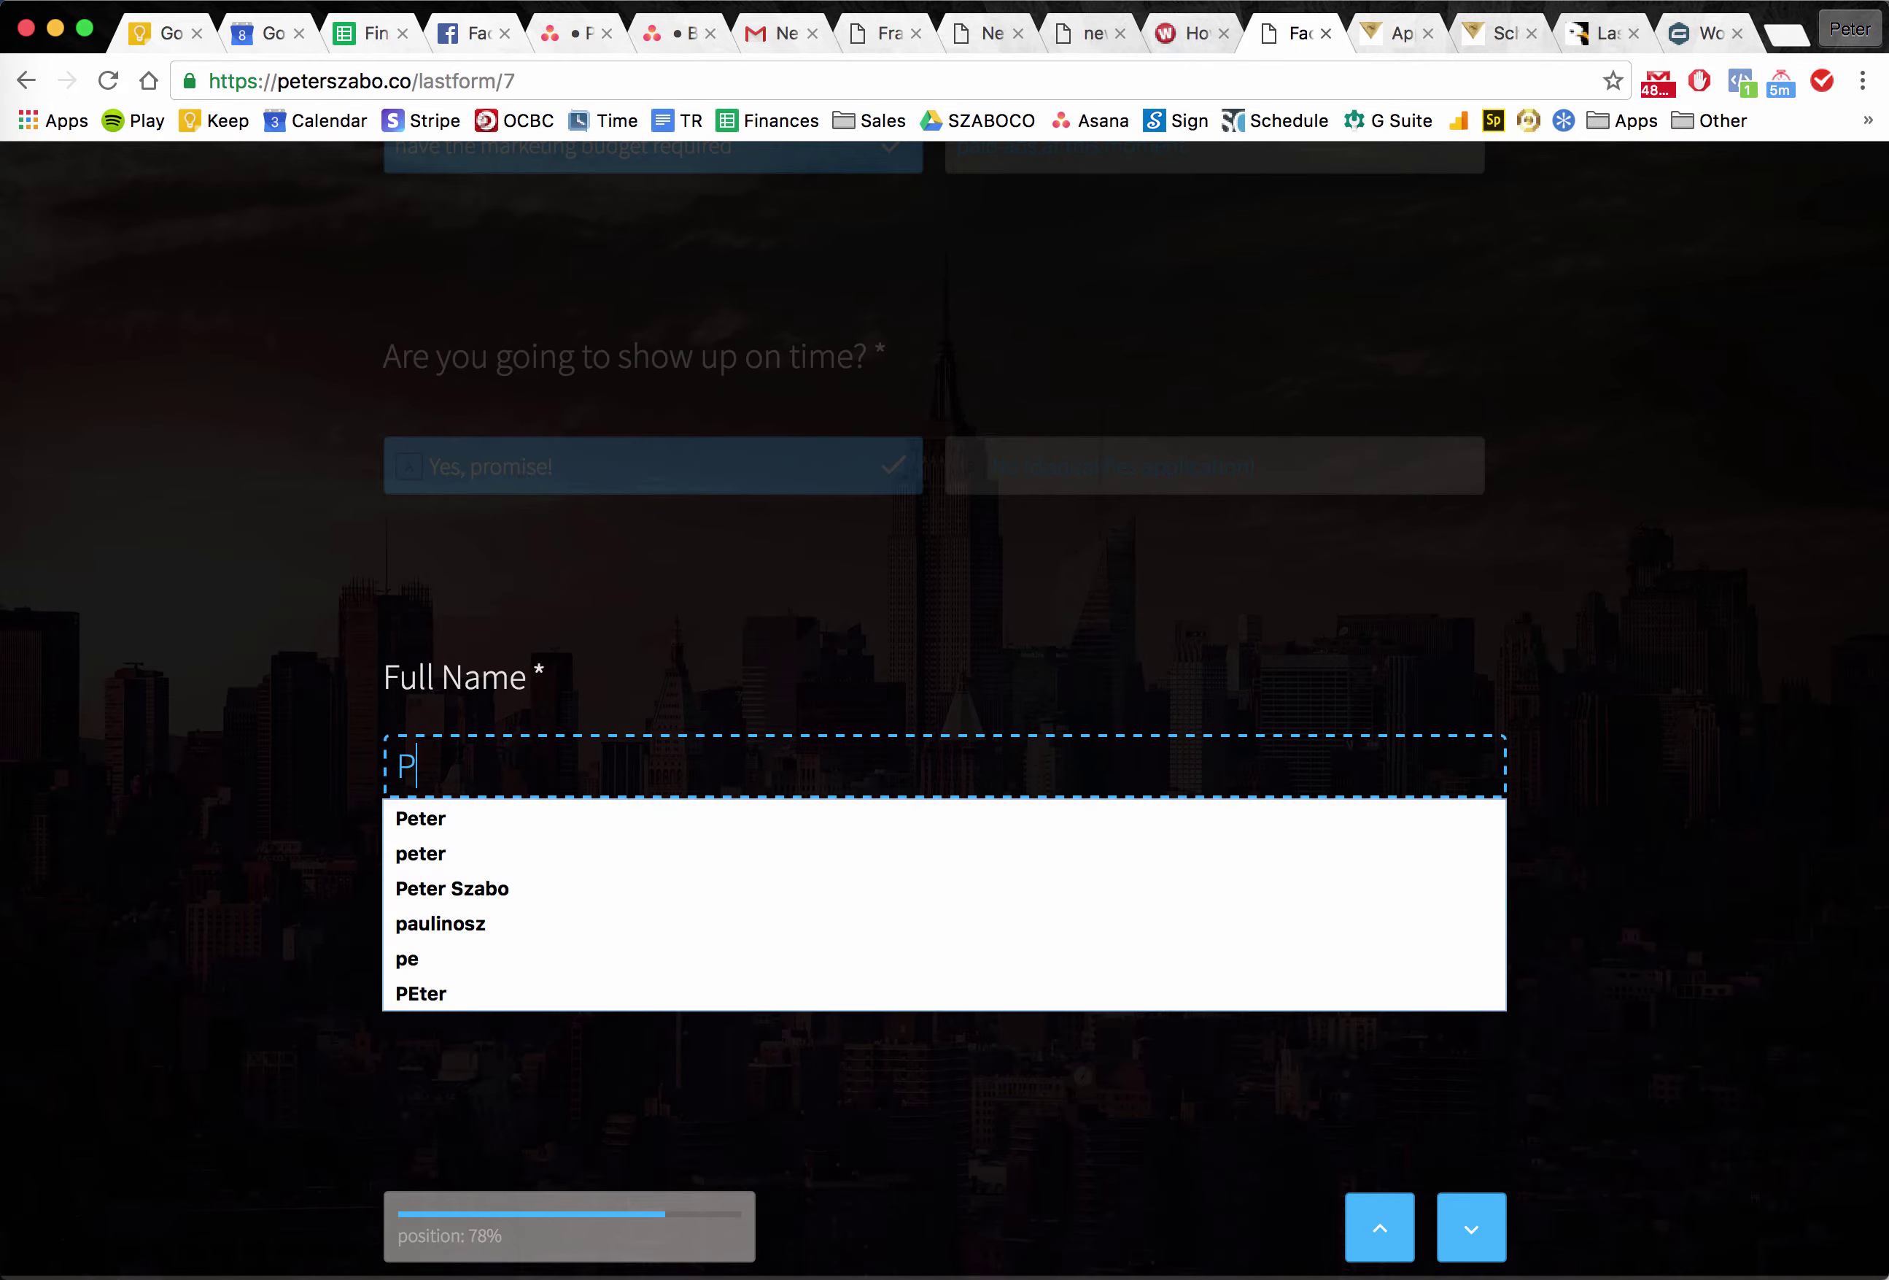
{"action": "type", "text": "eter"}
{"action": "key", "text": "Return"}
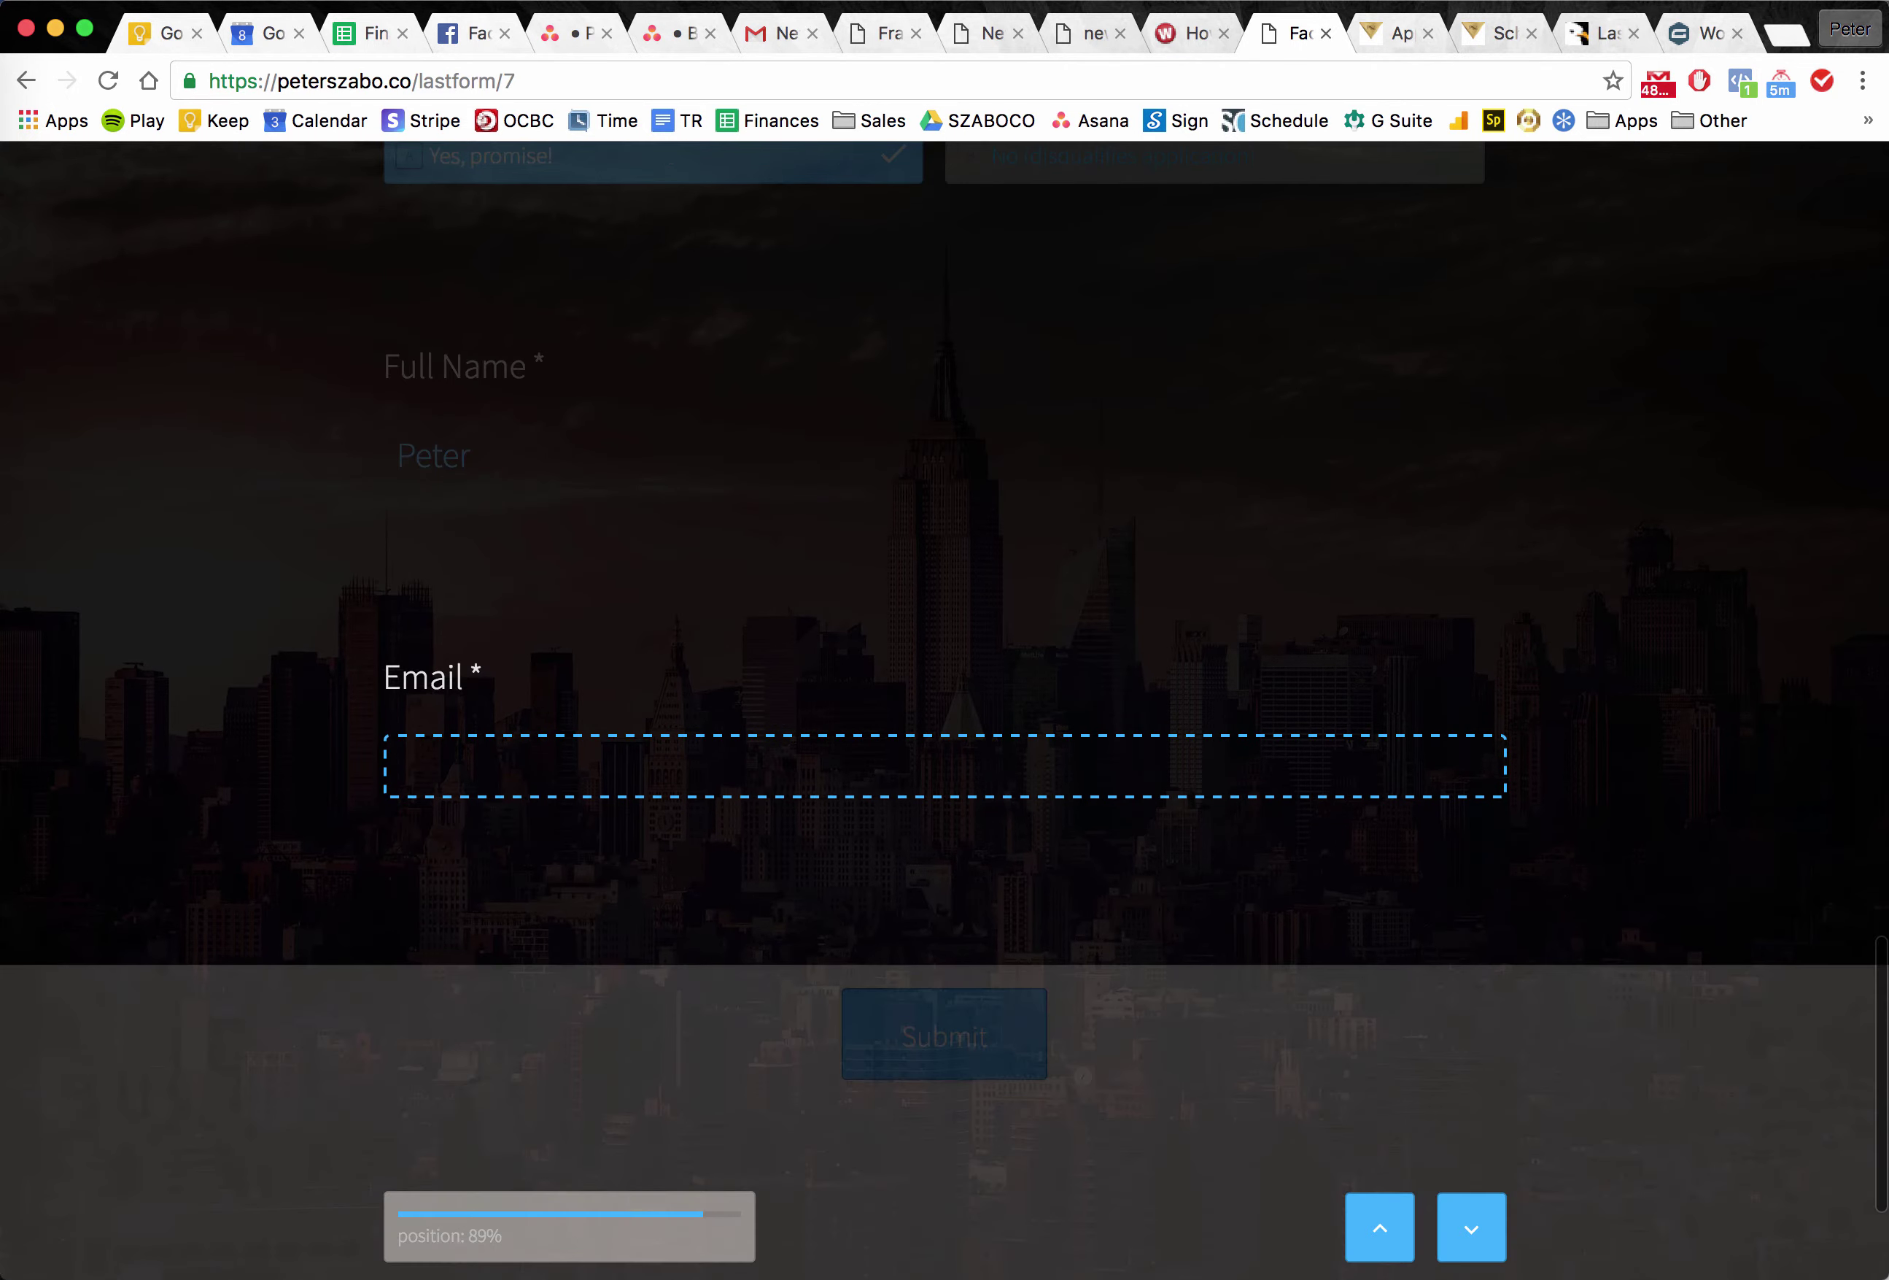
{"action": "type", "text": "sza"}
{"action": "key", "text": "Down"}
{"action": "key", "text": "Return"}
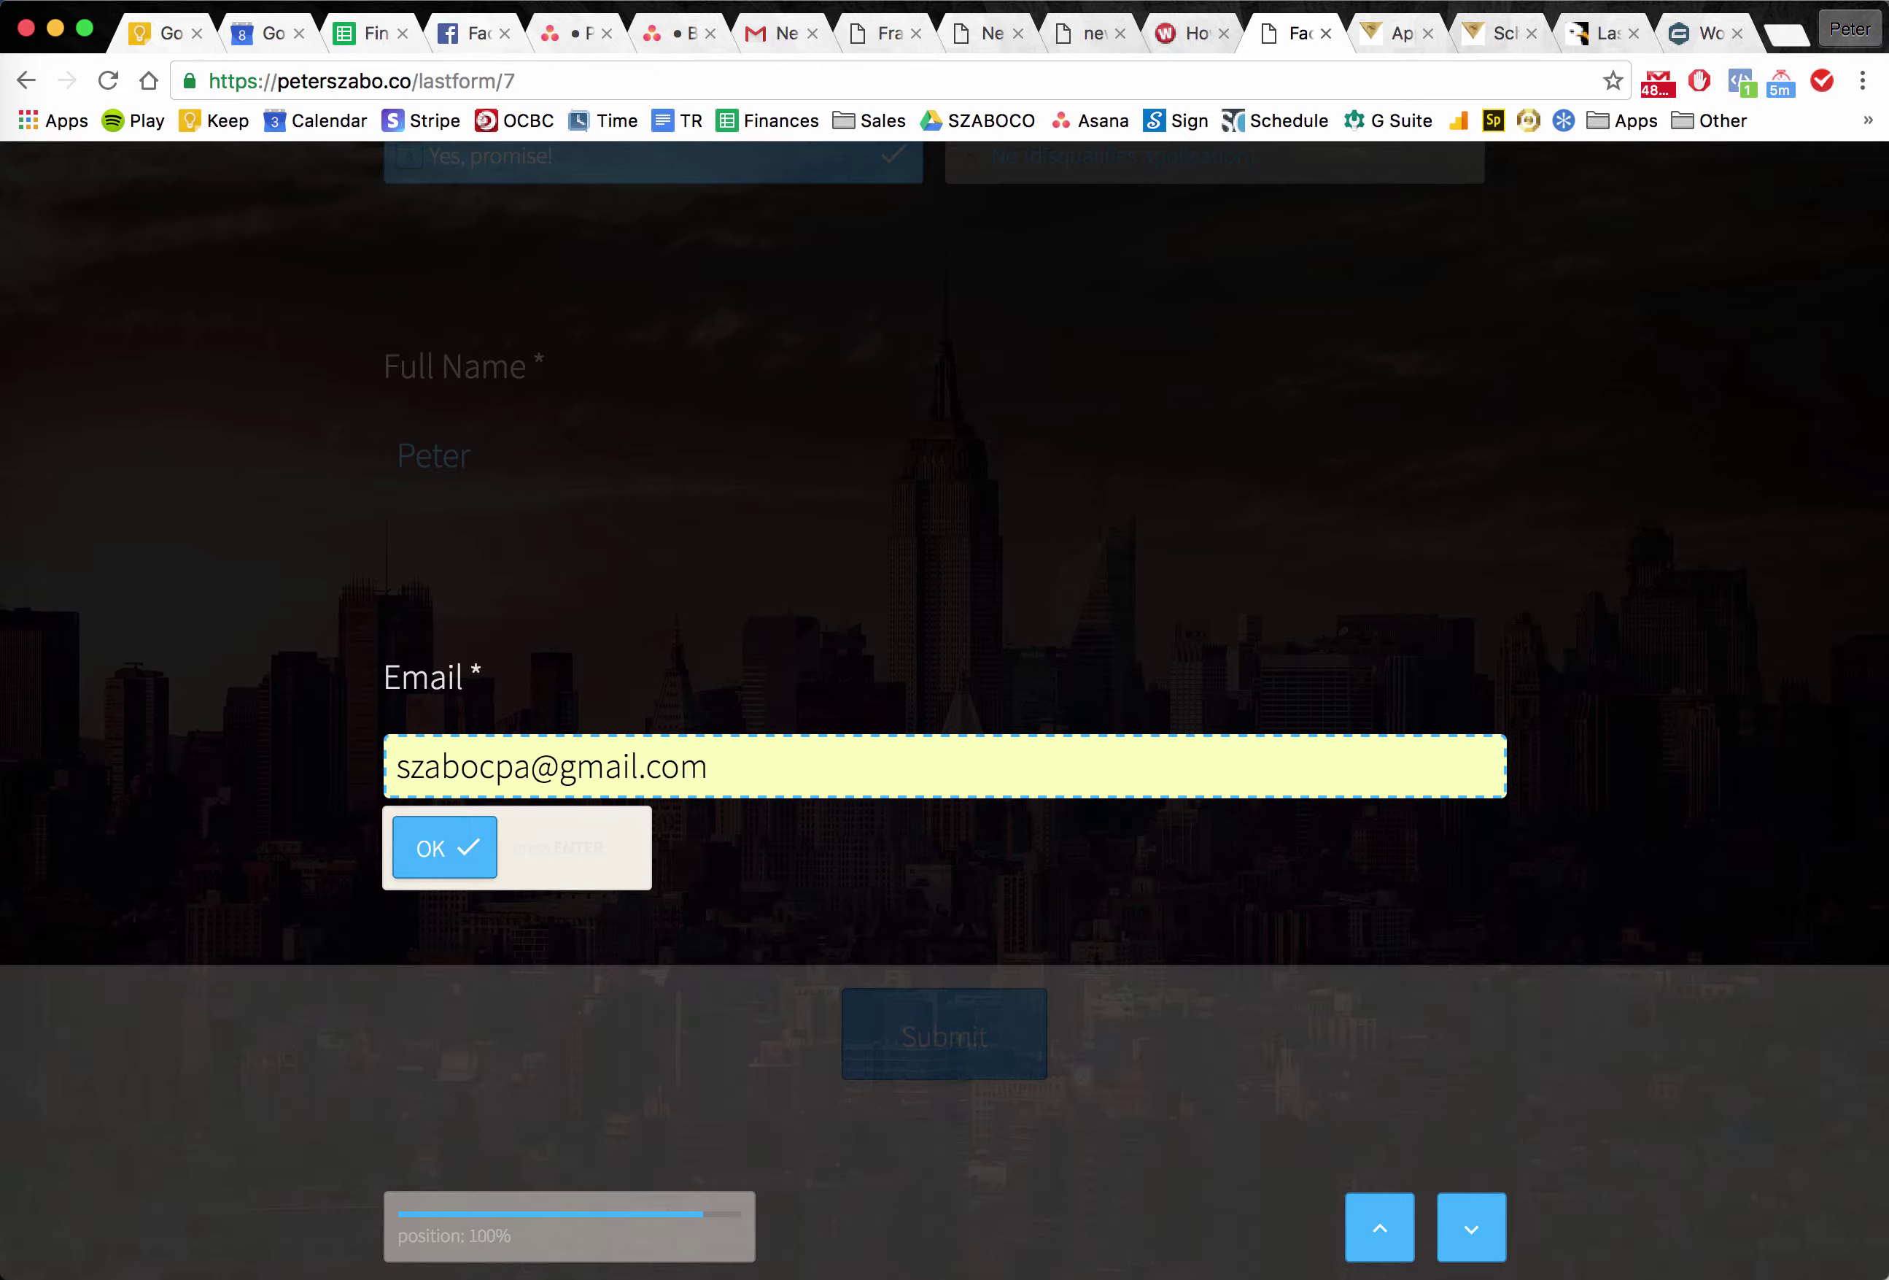
{"action": "key", "text": "Return"}
{"action": "left_click", "coordinate": [961, 748]}
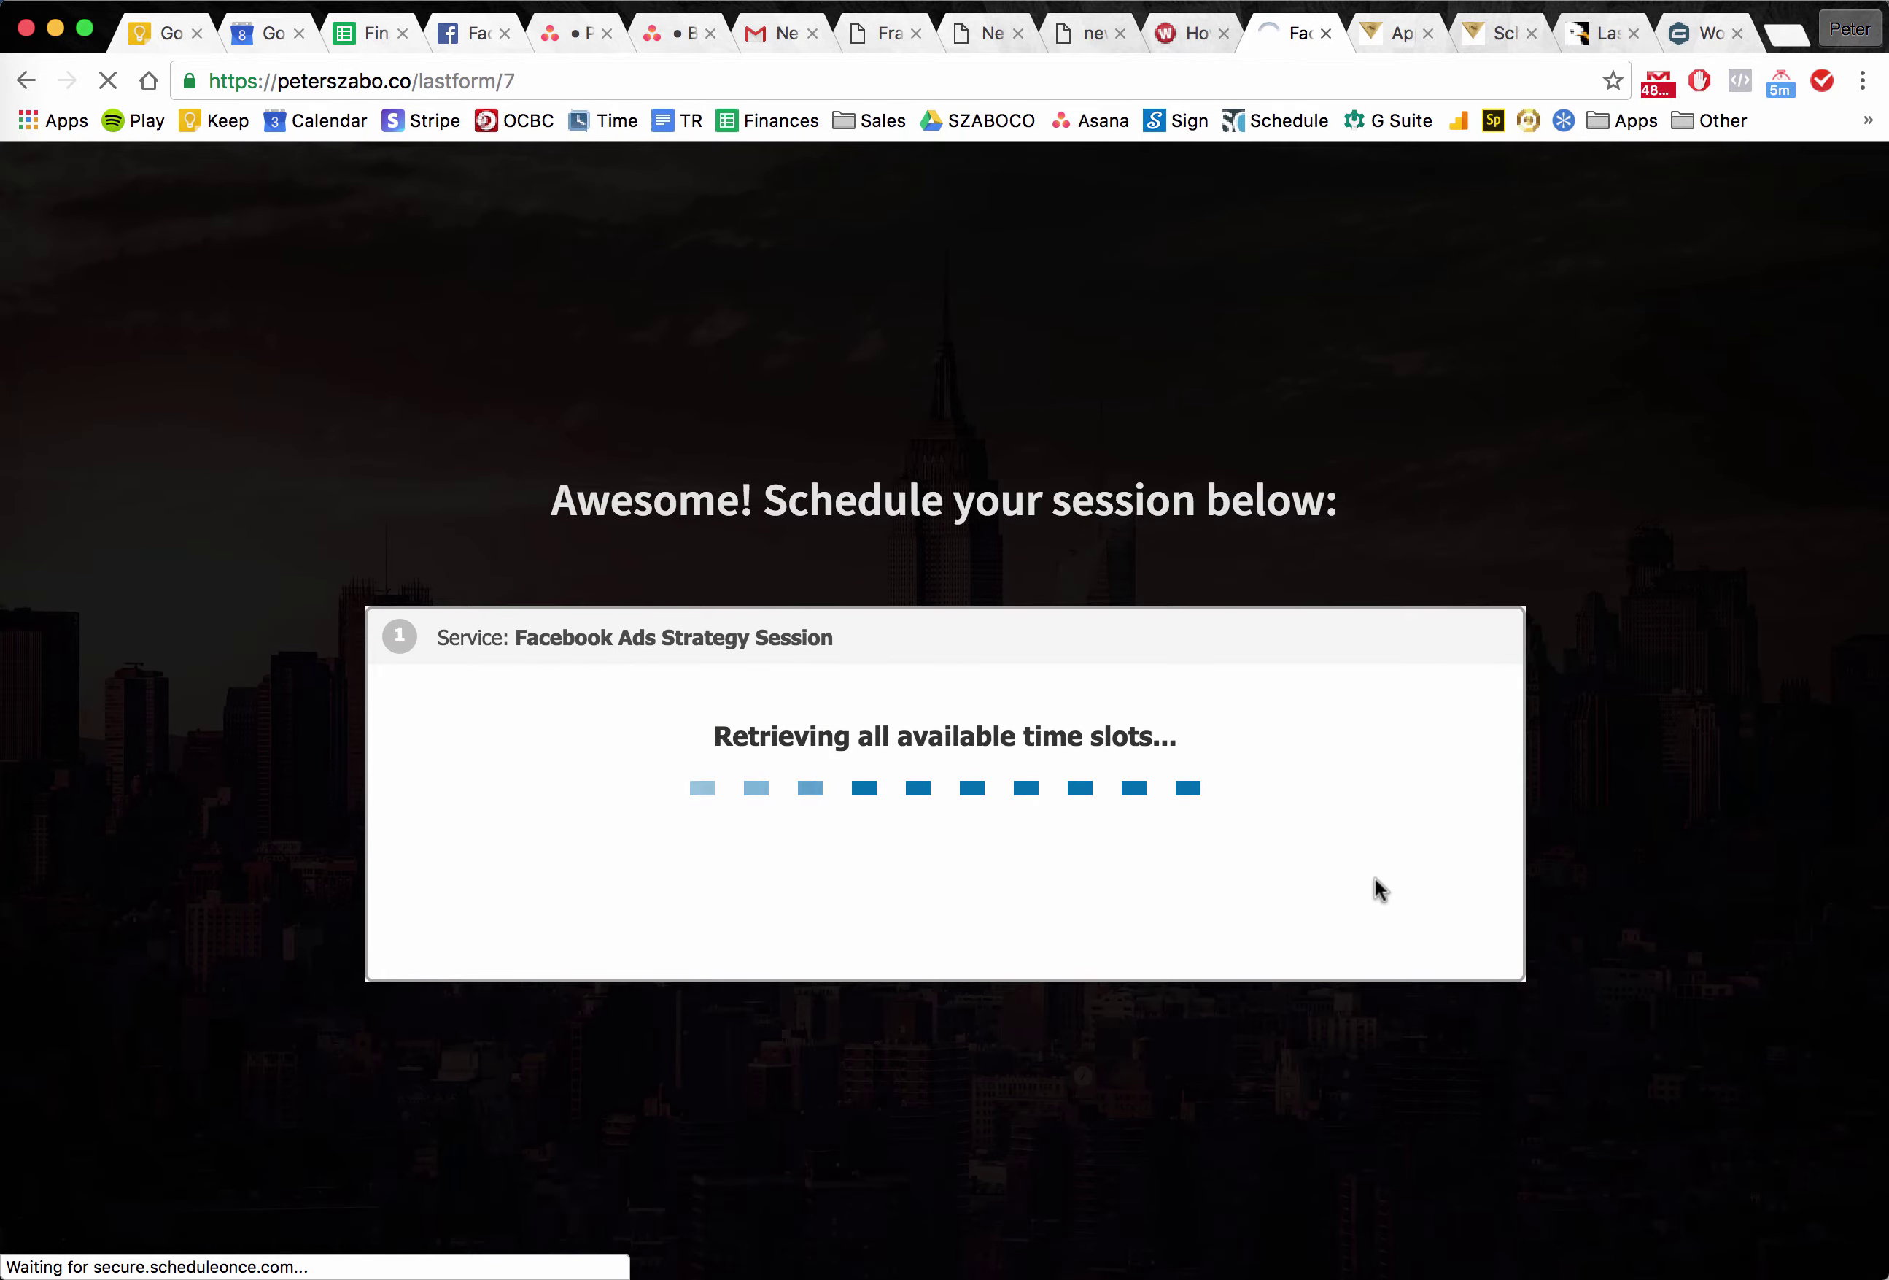
Flip between the old scheduling and application pages while Lastform's booking step loads.
{"action": "left_click", "coordinate": [1513, 41]}
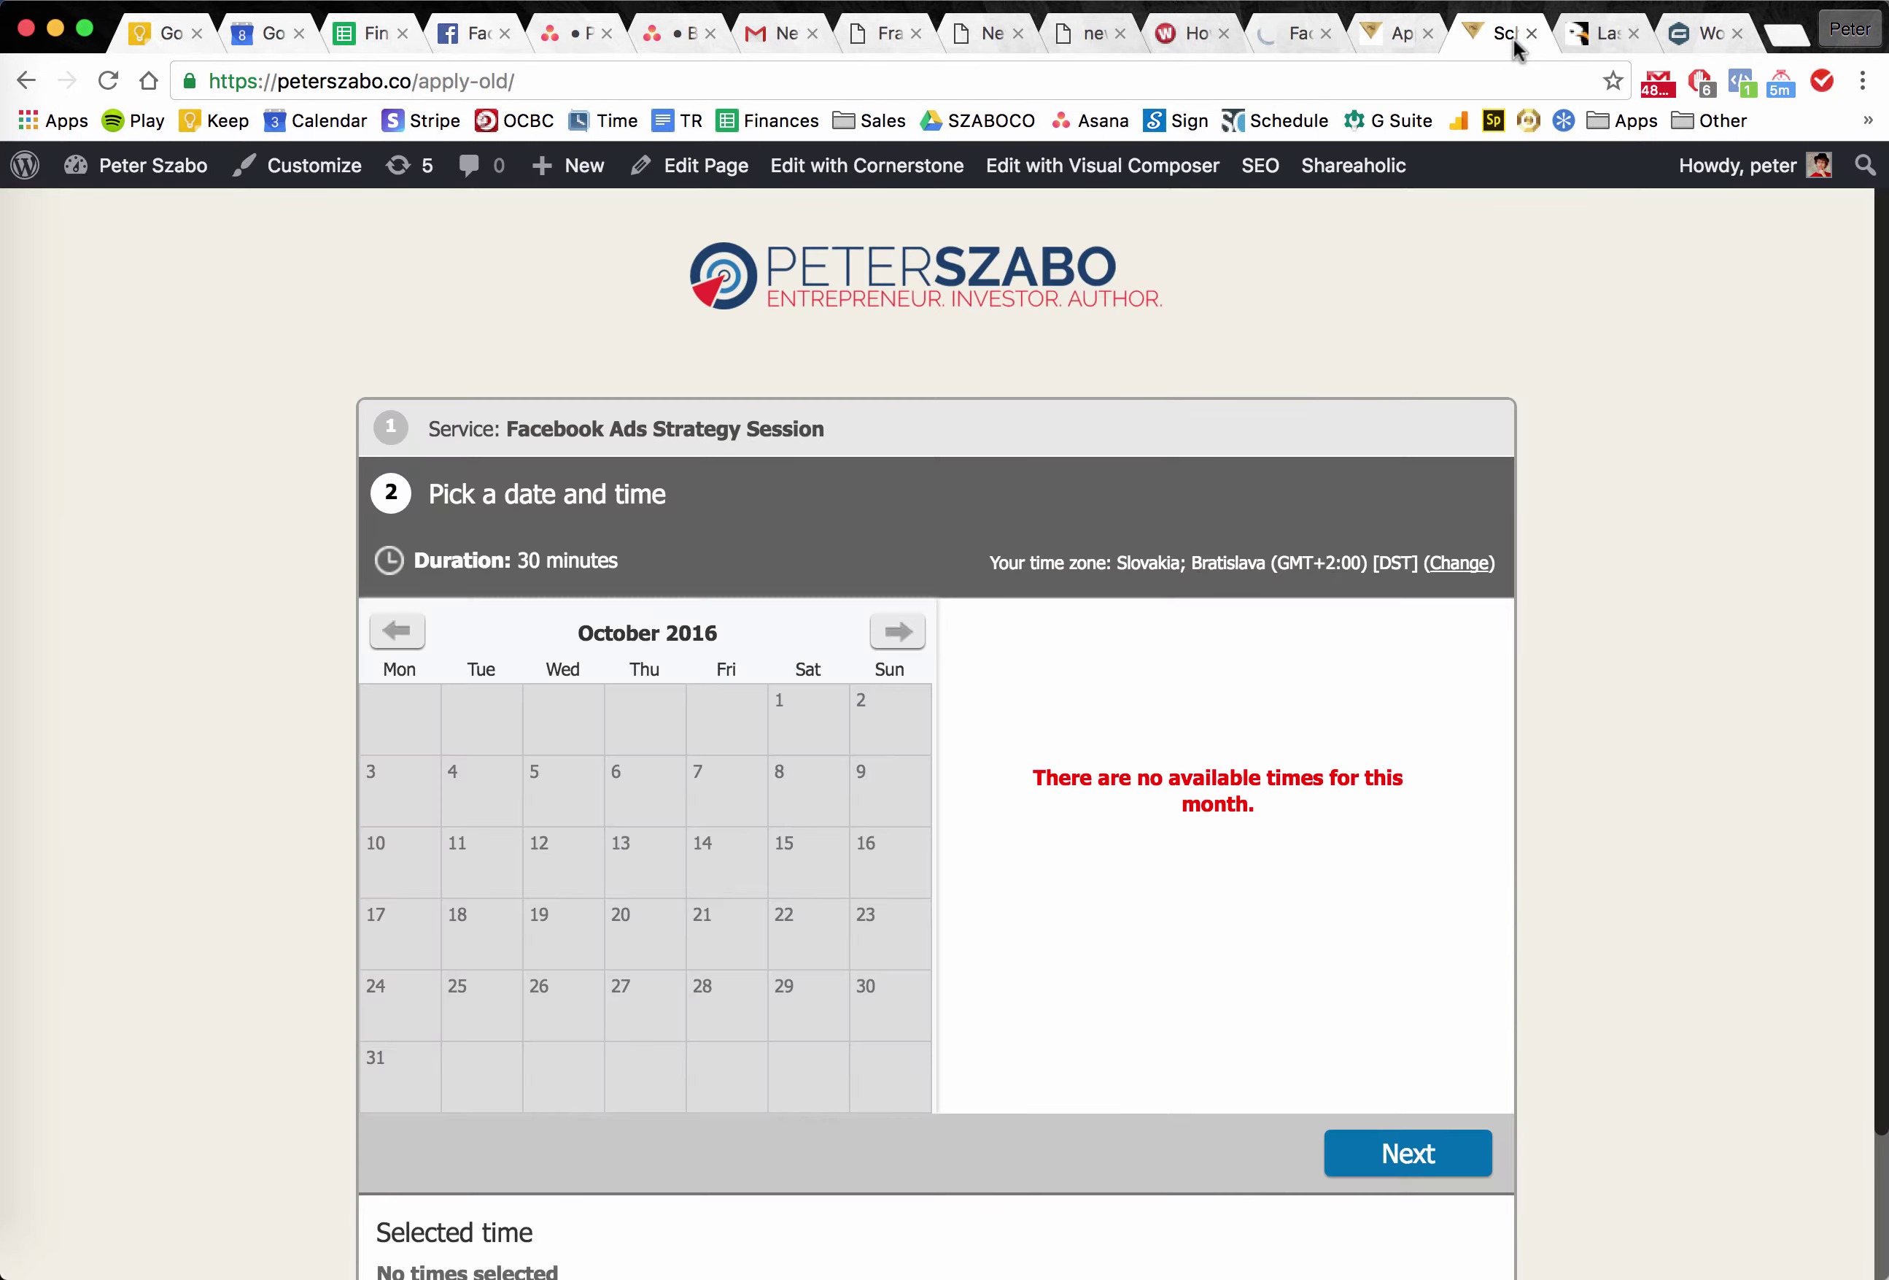
{"action": "left_click", "coordinate": [1397, 46]}
{"action": "left_click", "coordinate": [1507, 41]}
{"action": "left_click", "coordinate": [1408, 32]}
{"action": "left_click", "coordinate": [1278, 46]}
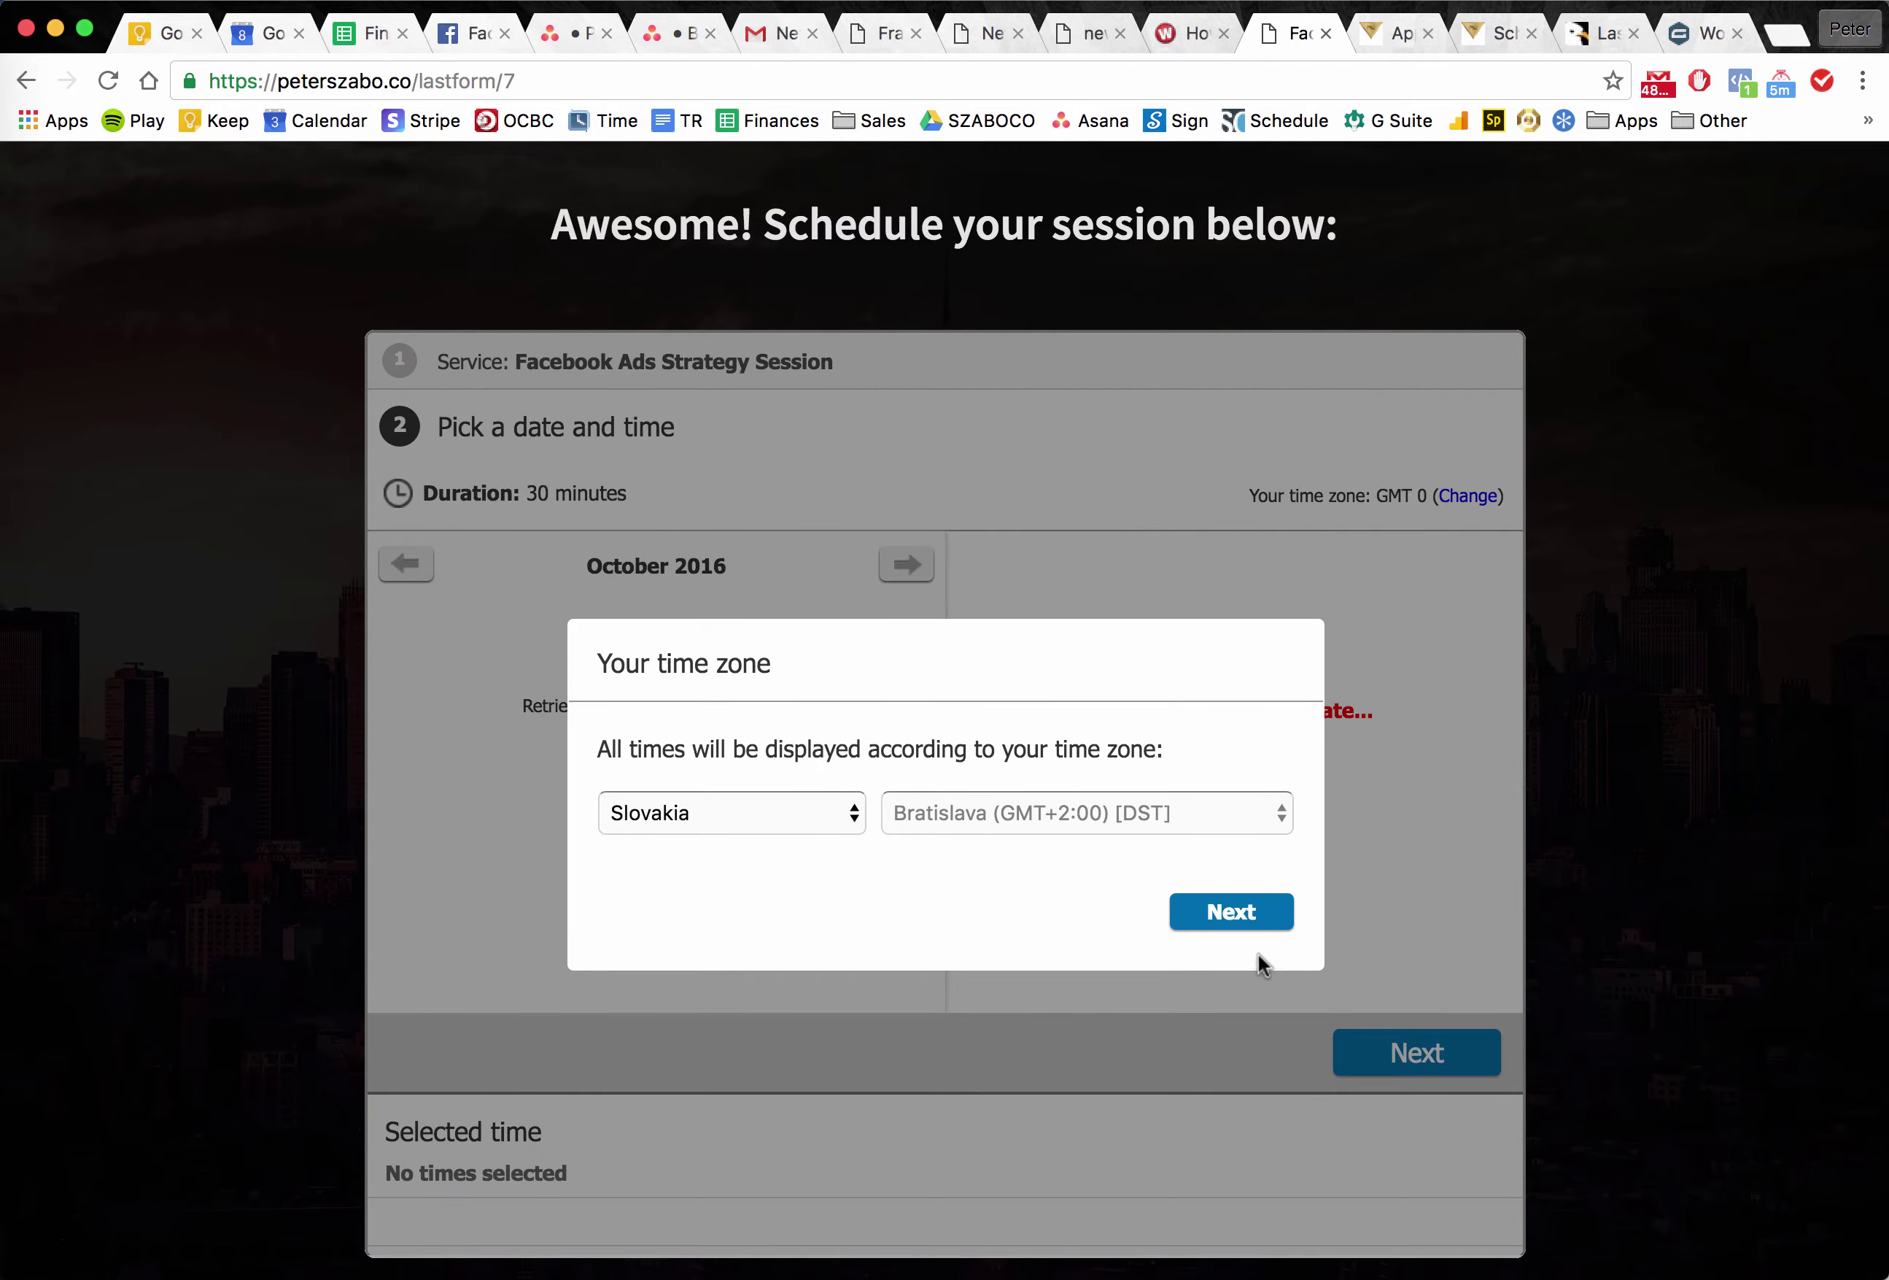
{"action": "left_click", "coordinate": [1265, 920]}
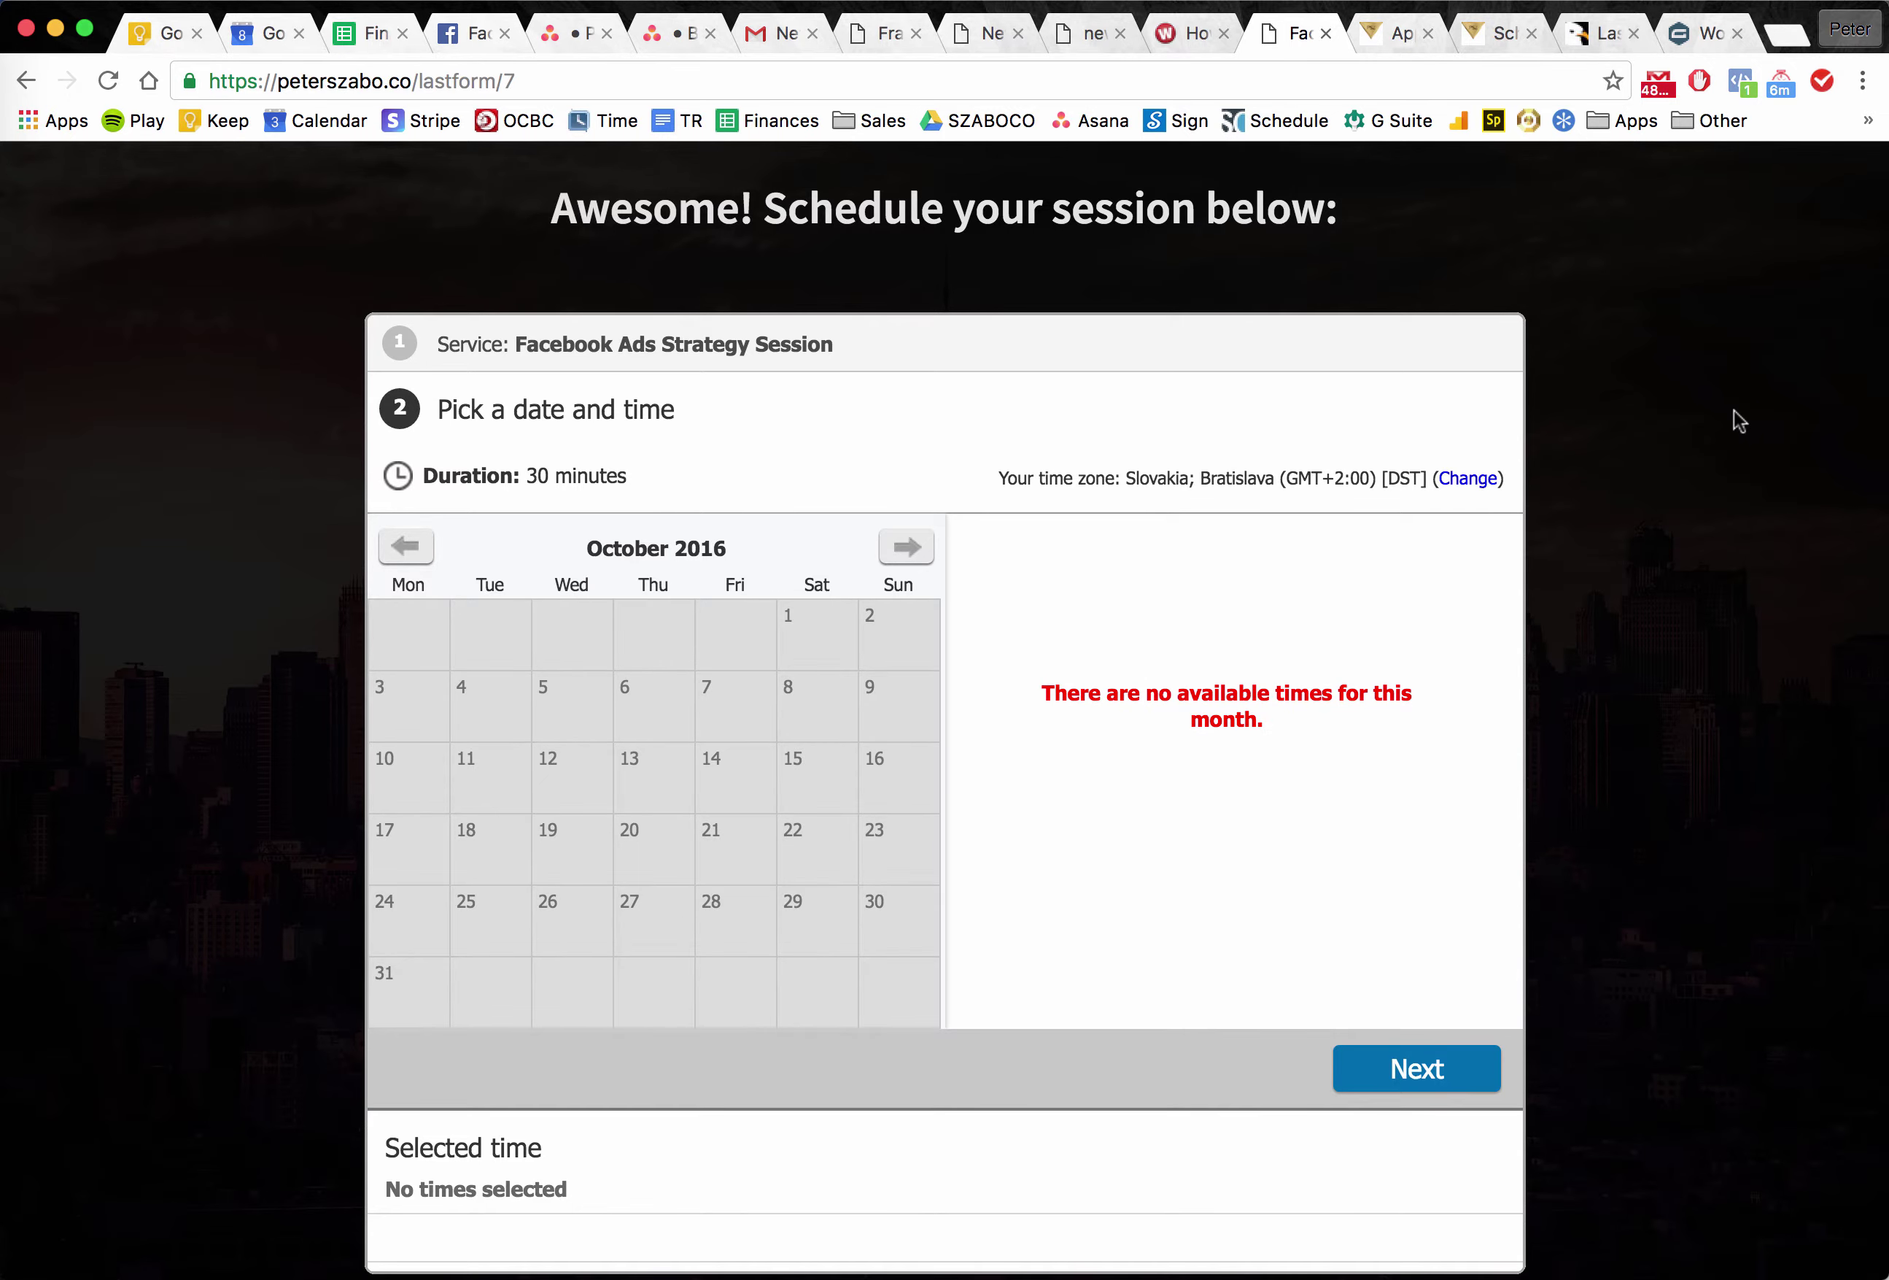
{"action": "scroll", "coordinate": [1735, 418], "scroll_direction": "up", "scroll_amount": 2}
{"action": "left_click", "coordinate": [1467, 45]}
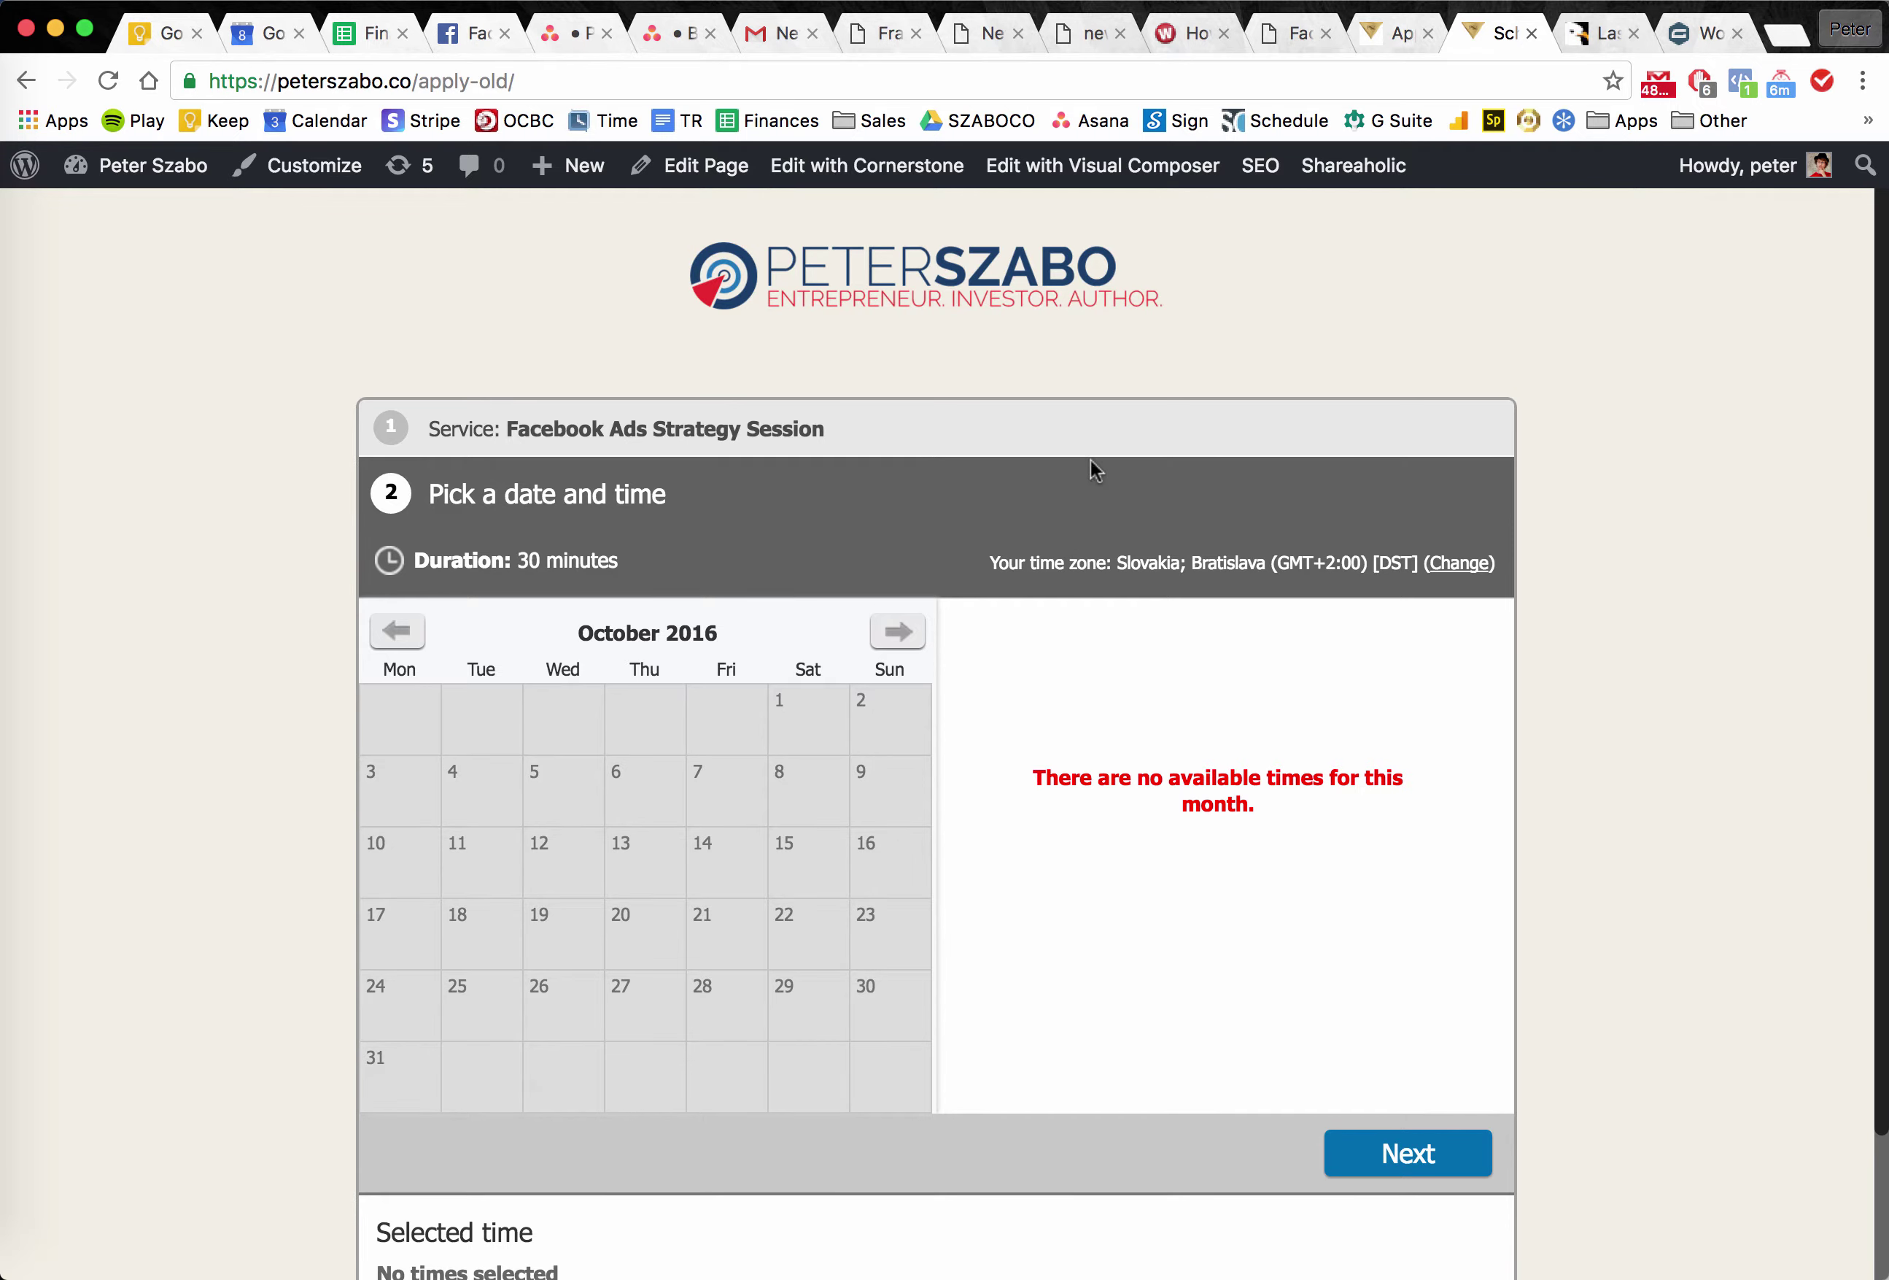
{"action": "left_click", "coordinate": [1374, 43]}
{"action": "left_click", "coordinate": [1511, 46]}
{"action": "left_click", "coordinate": [1377, 39]}
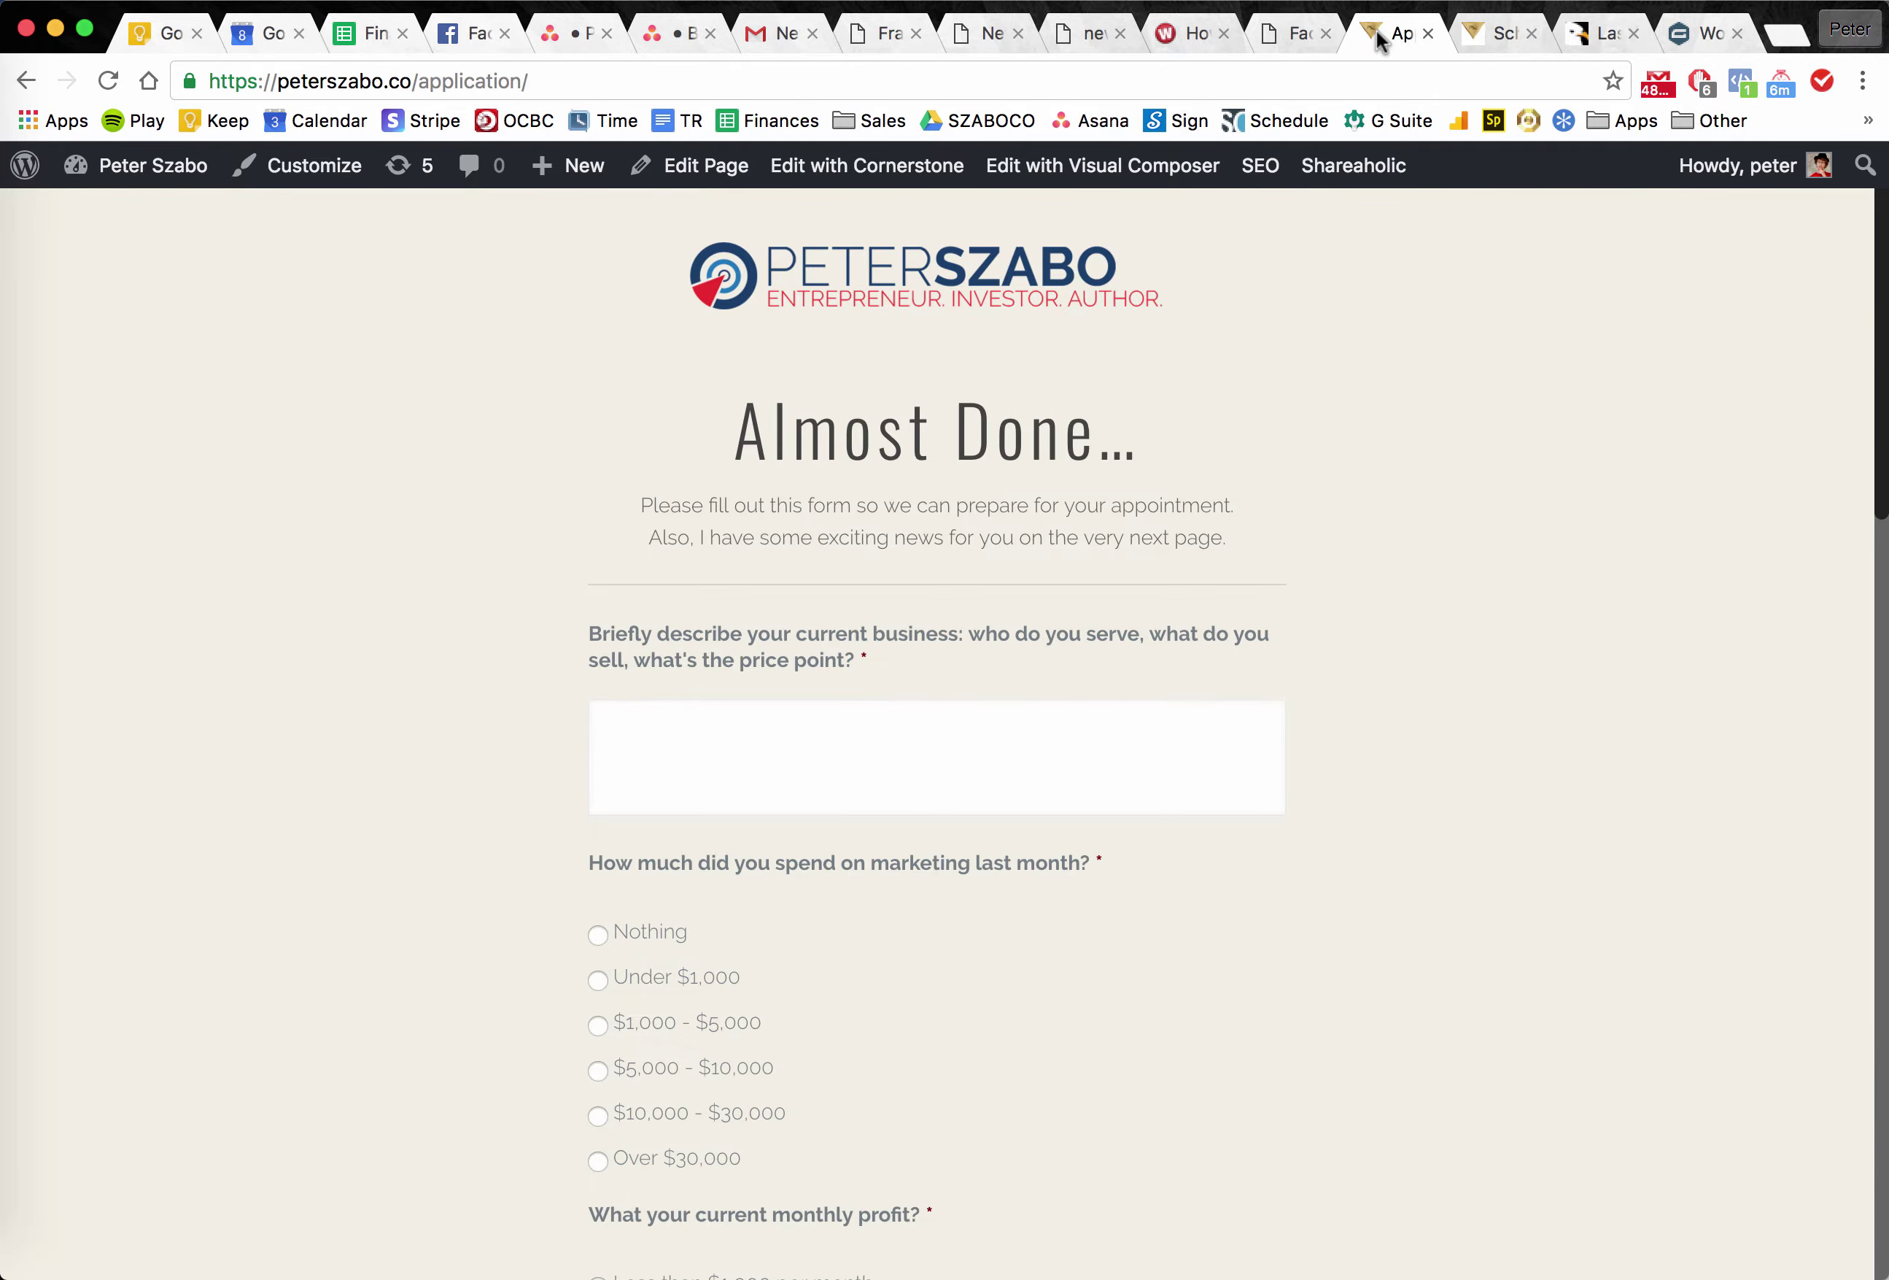
{"action": "left_click", "coordinate": [1071, 709]}
{"action": "left_click", "coordinate": [1469, 565]}
{"action": "triple_click", "coordinate": [1173, 500]}
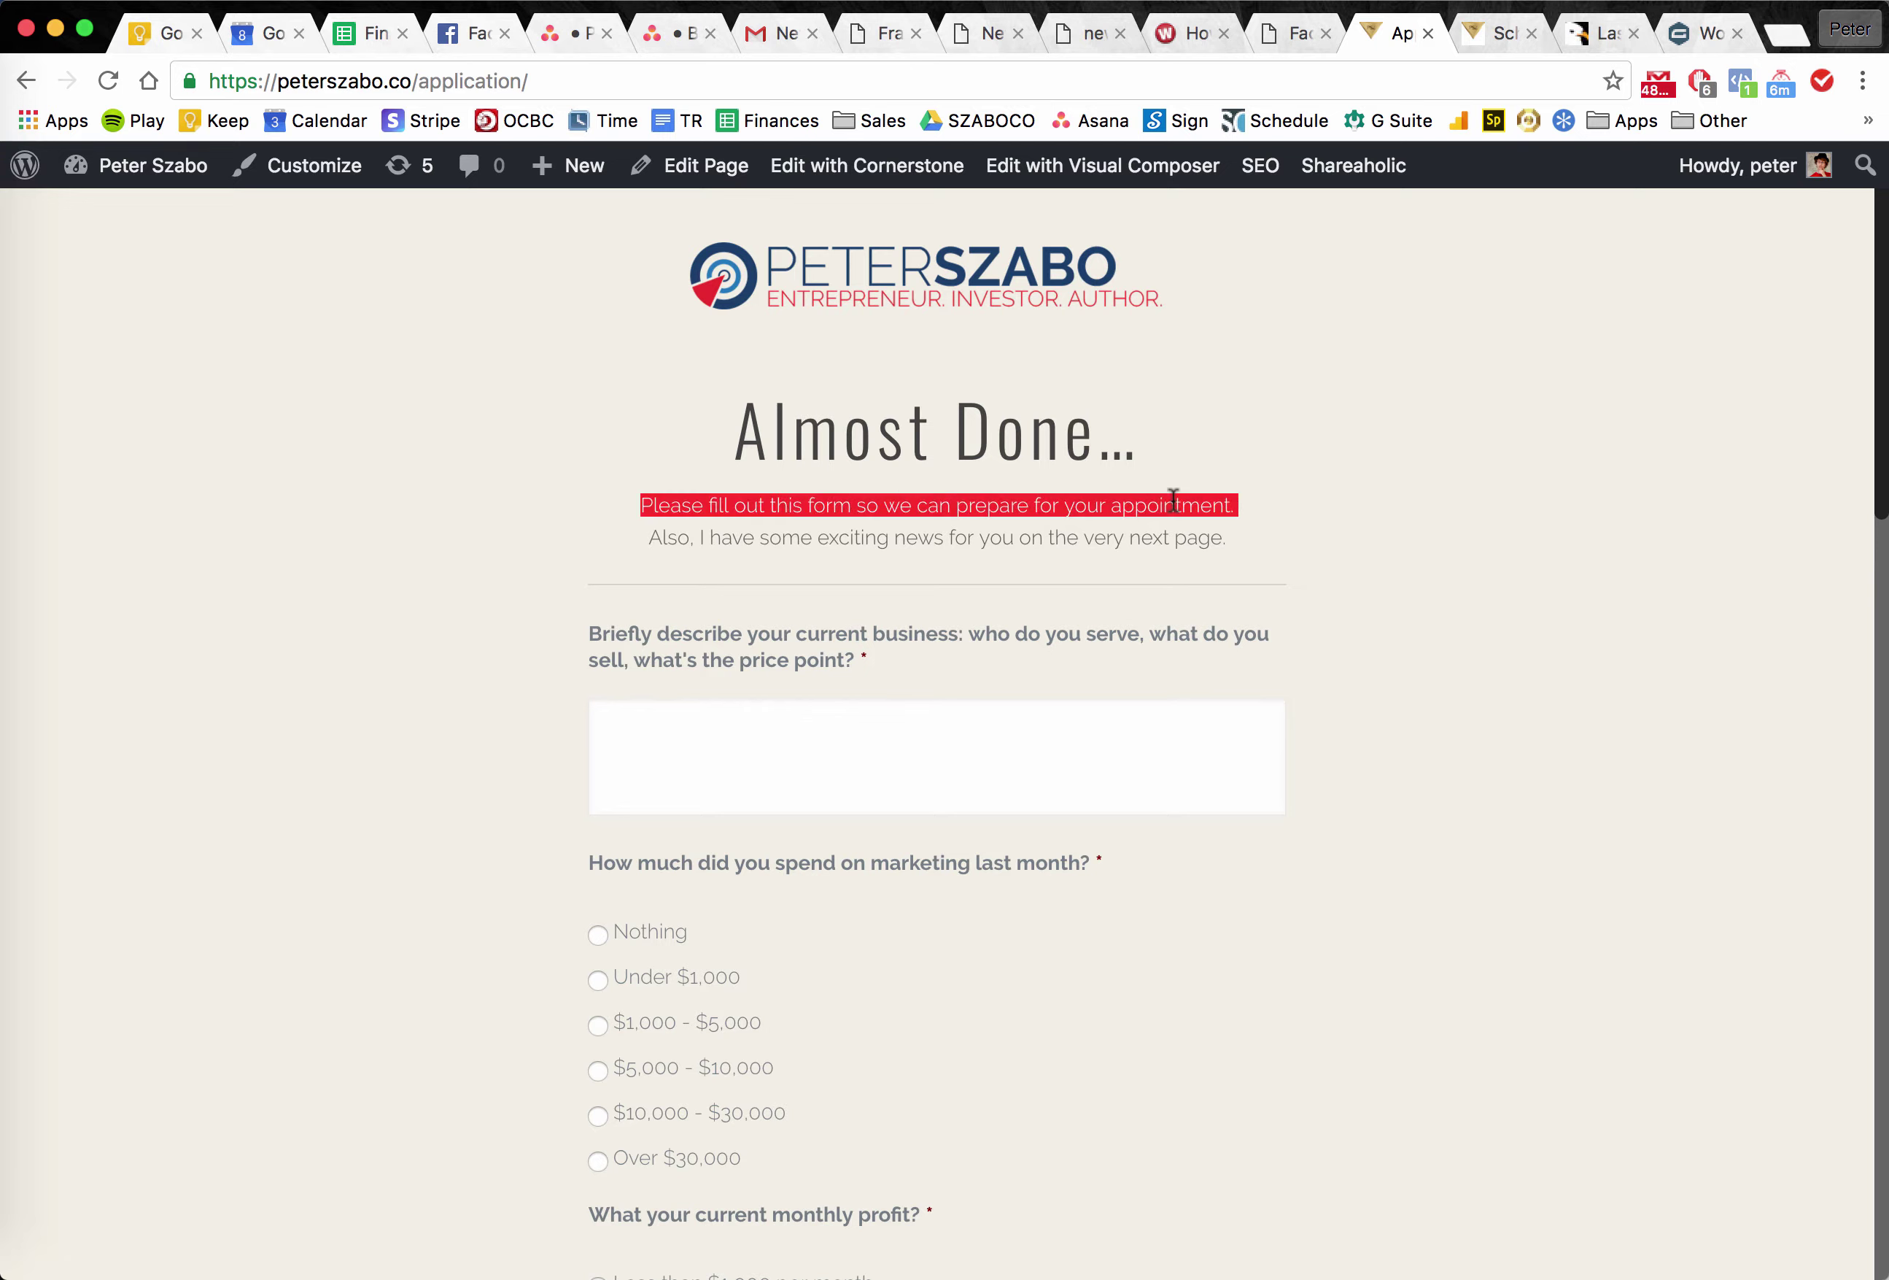
{"action": "left_click", "coordinate": [1173, 499]}
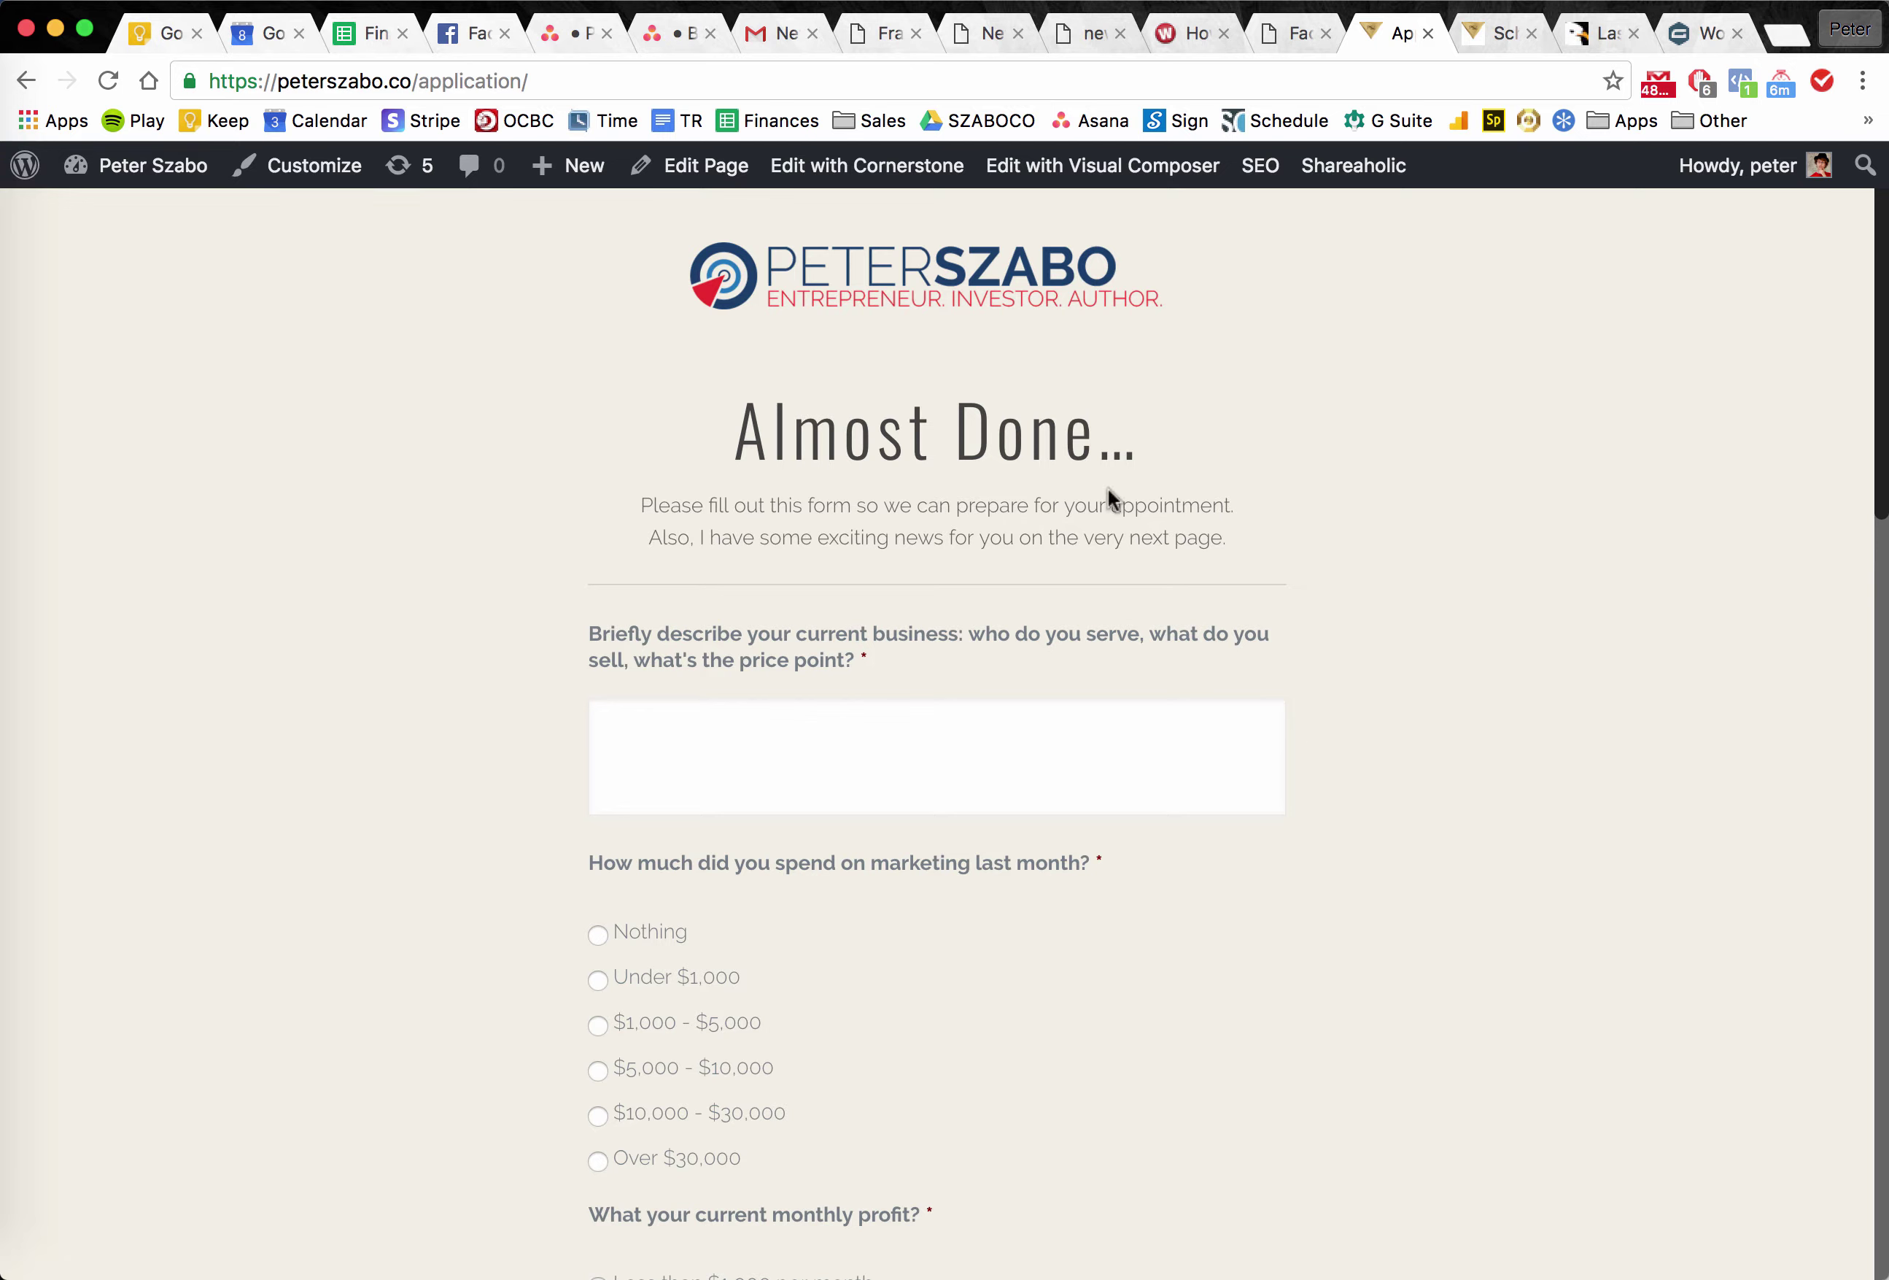
{"action": "left_click", "coordinate": [1487, 39]}
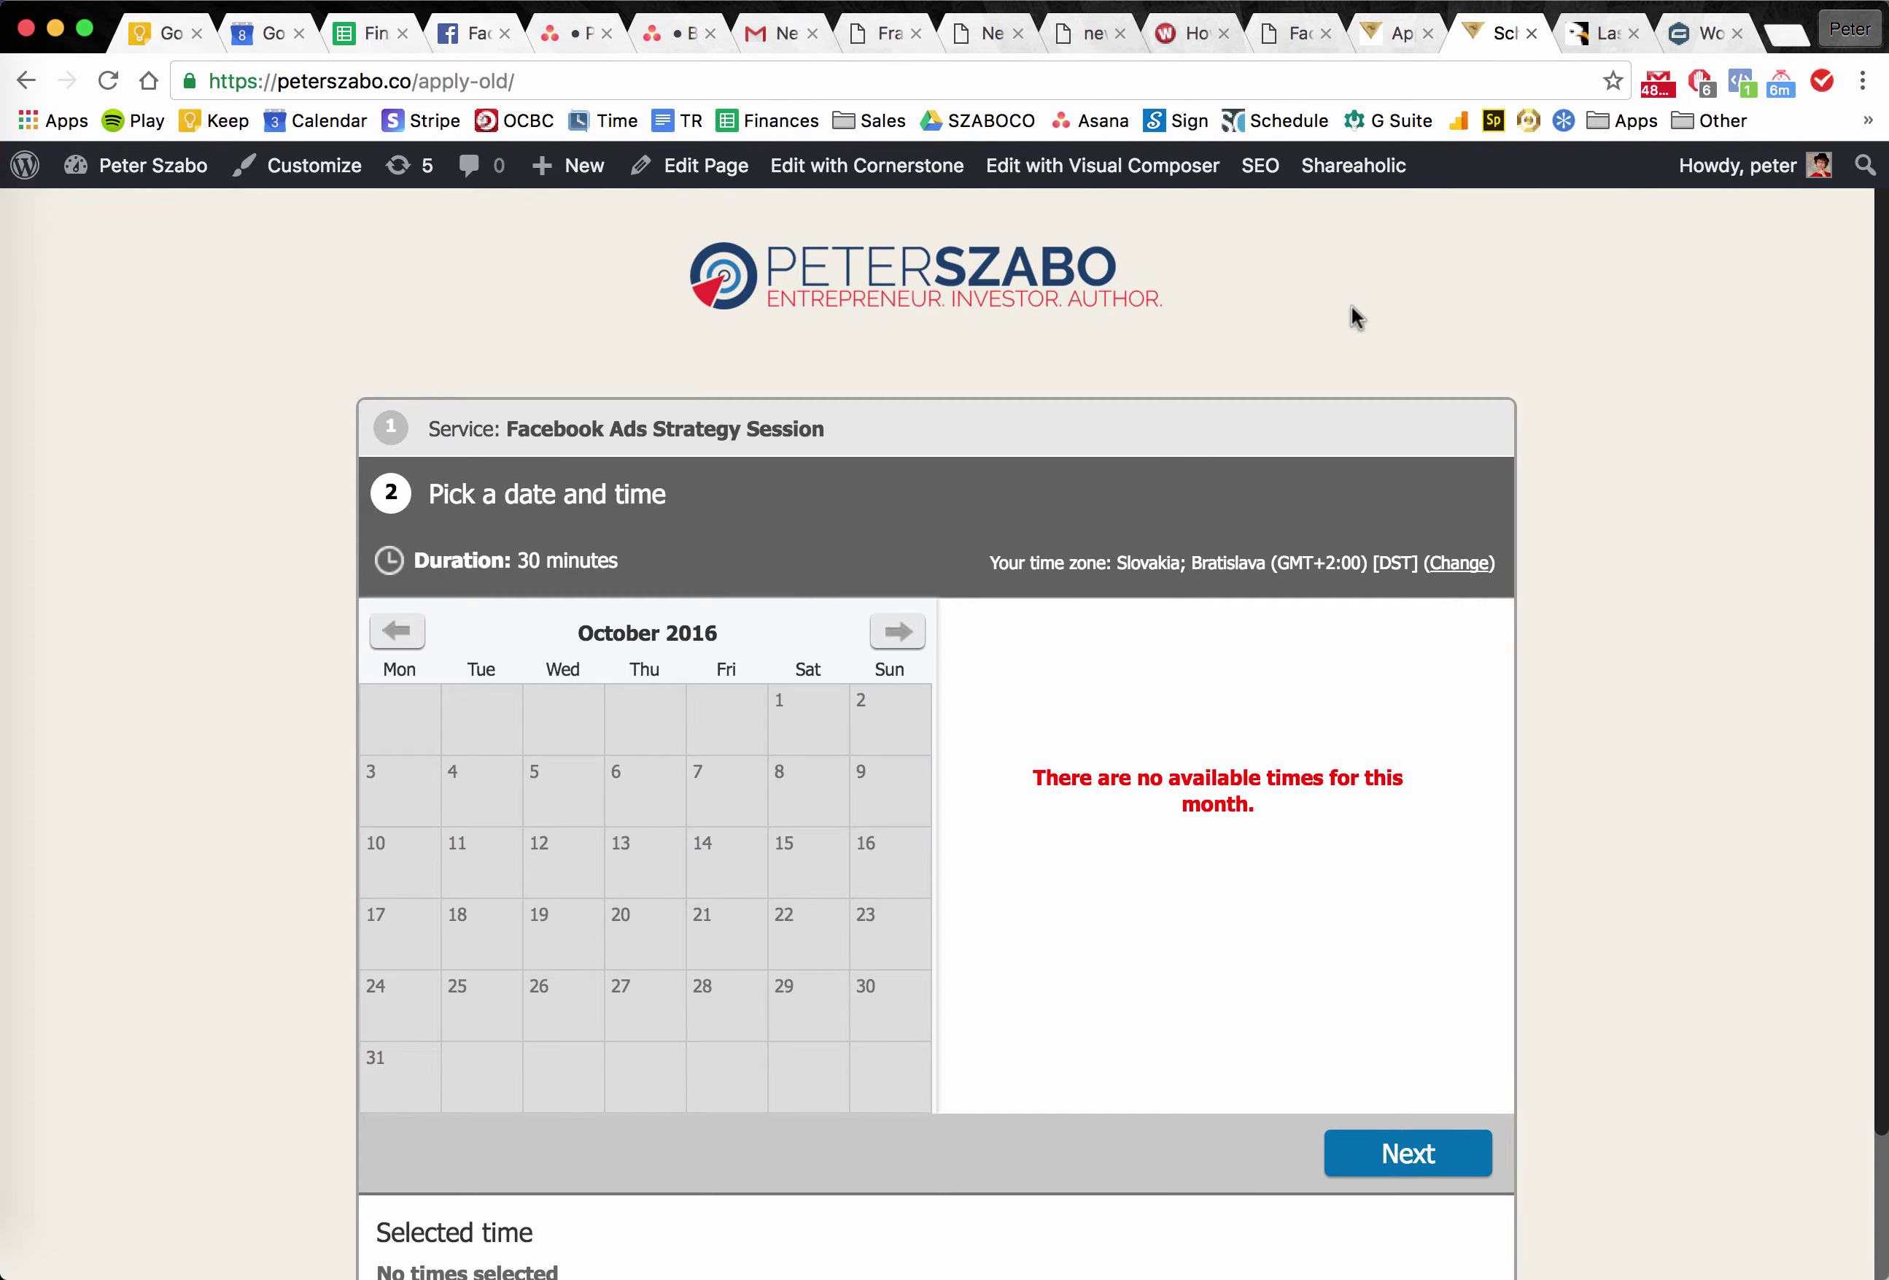